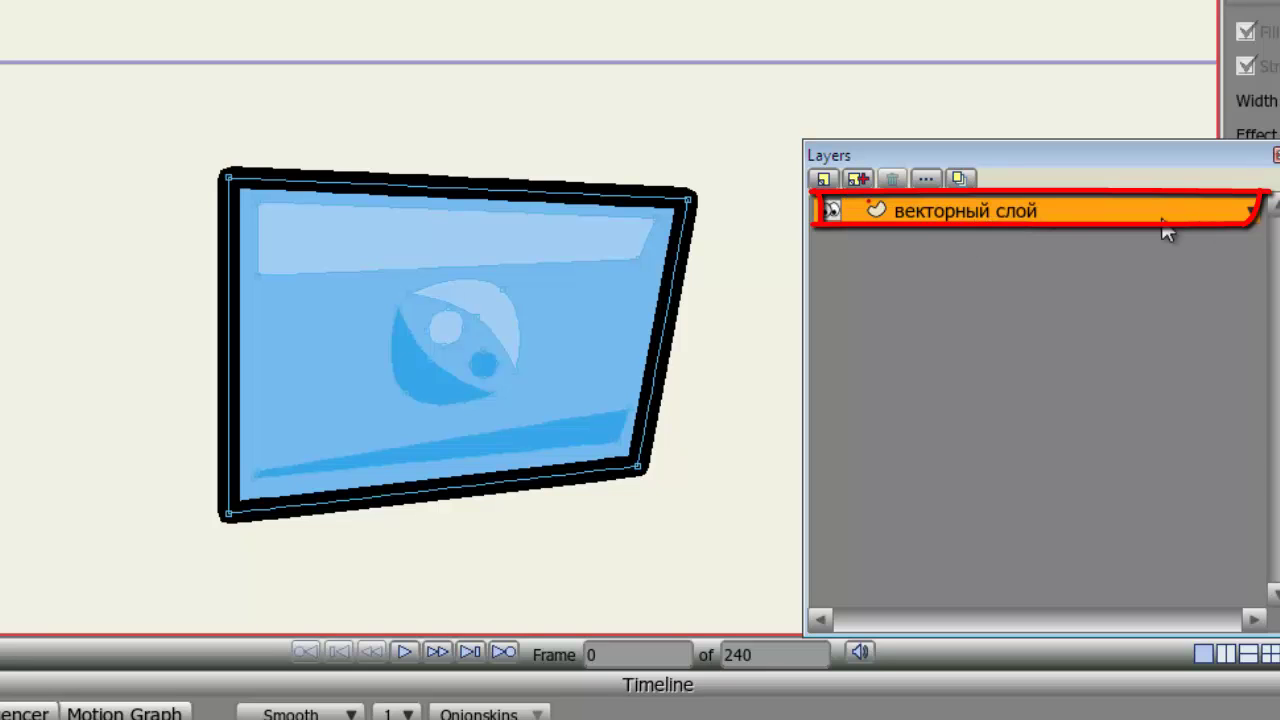
# Open the vector layer's settings and review the General, Shadows, Motion Blur, Vectors and 3D Options pages
pyautogui.doubleClick(949, 216)
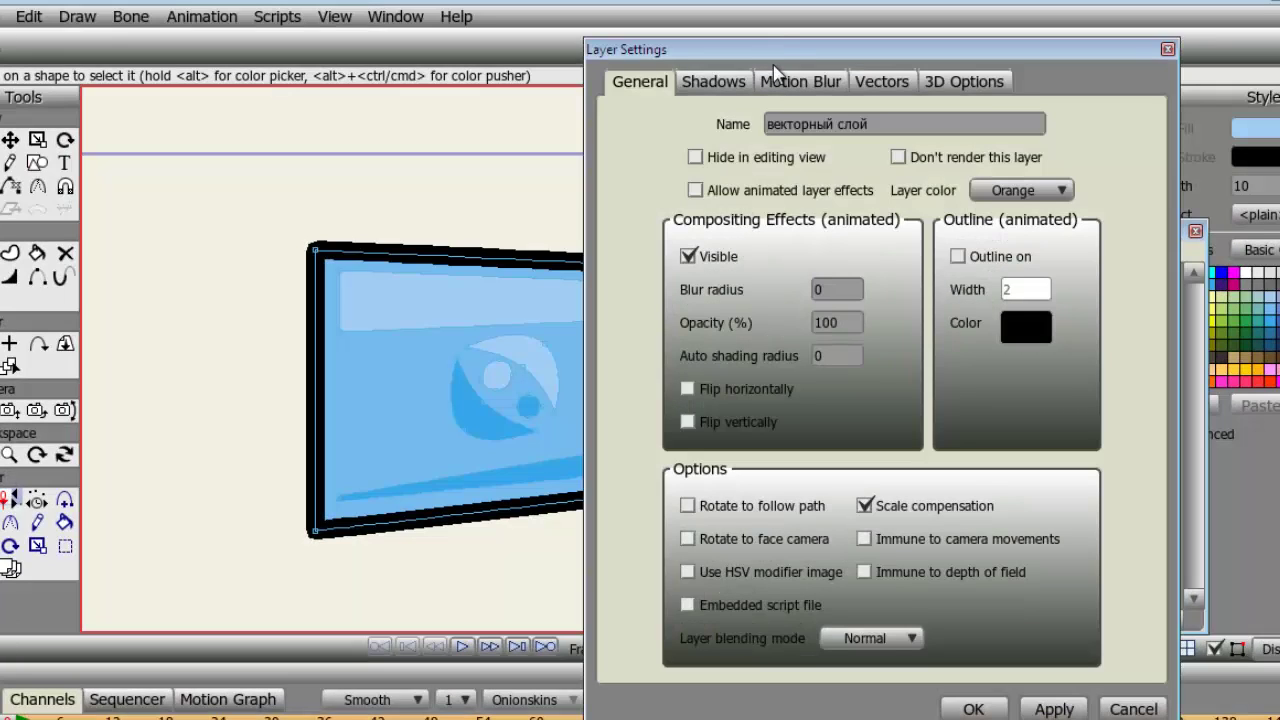
pyautogui.moveTo(763, 51); pyautogui.dragTo(682, 50)
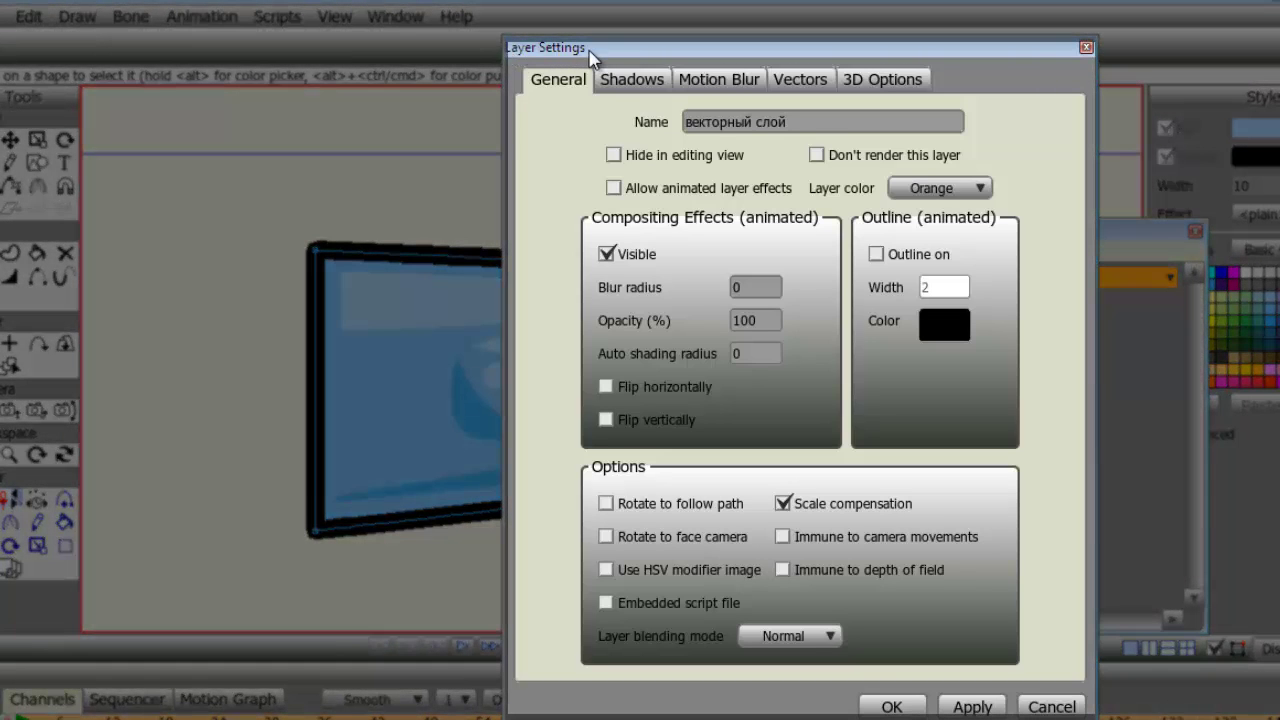
pyautogui.click(628, 80)
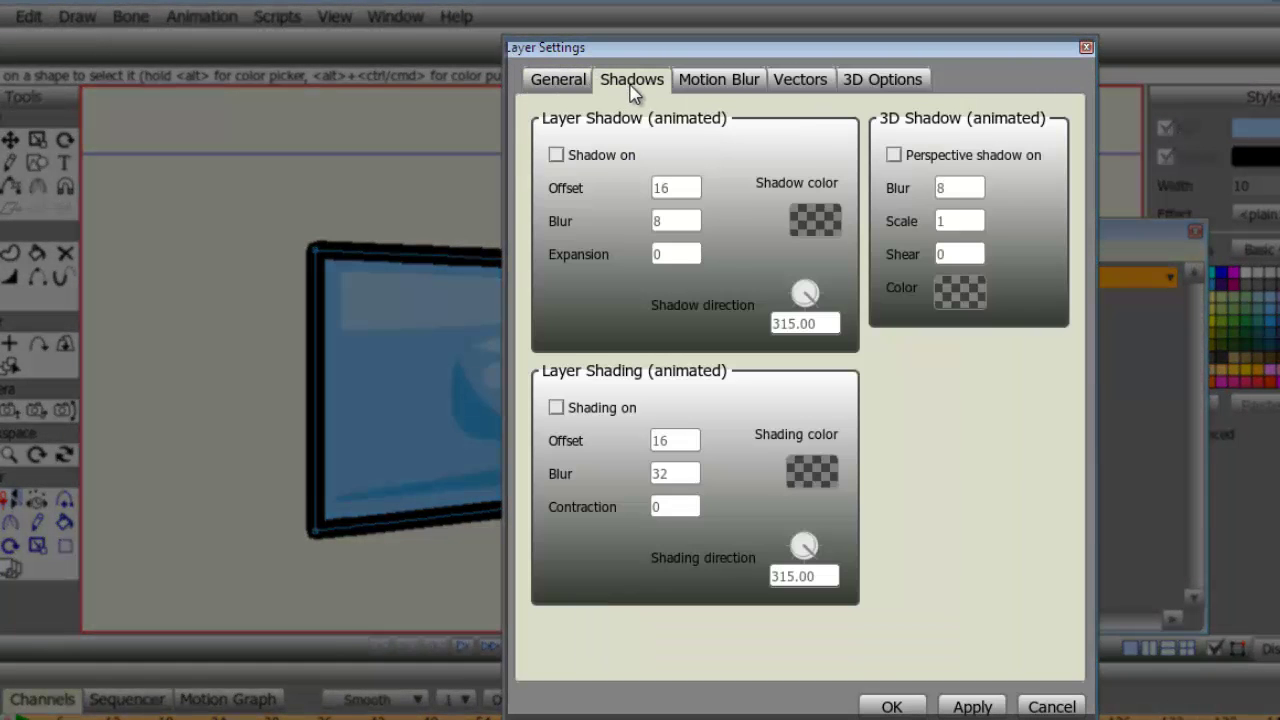
pyautogui.click(580, 79)
pyautogui.click(706, 83)
pyautogui.click(632, 80)
pyautogui.click(800, 86)
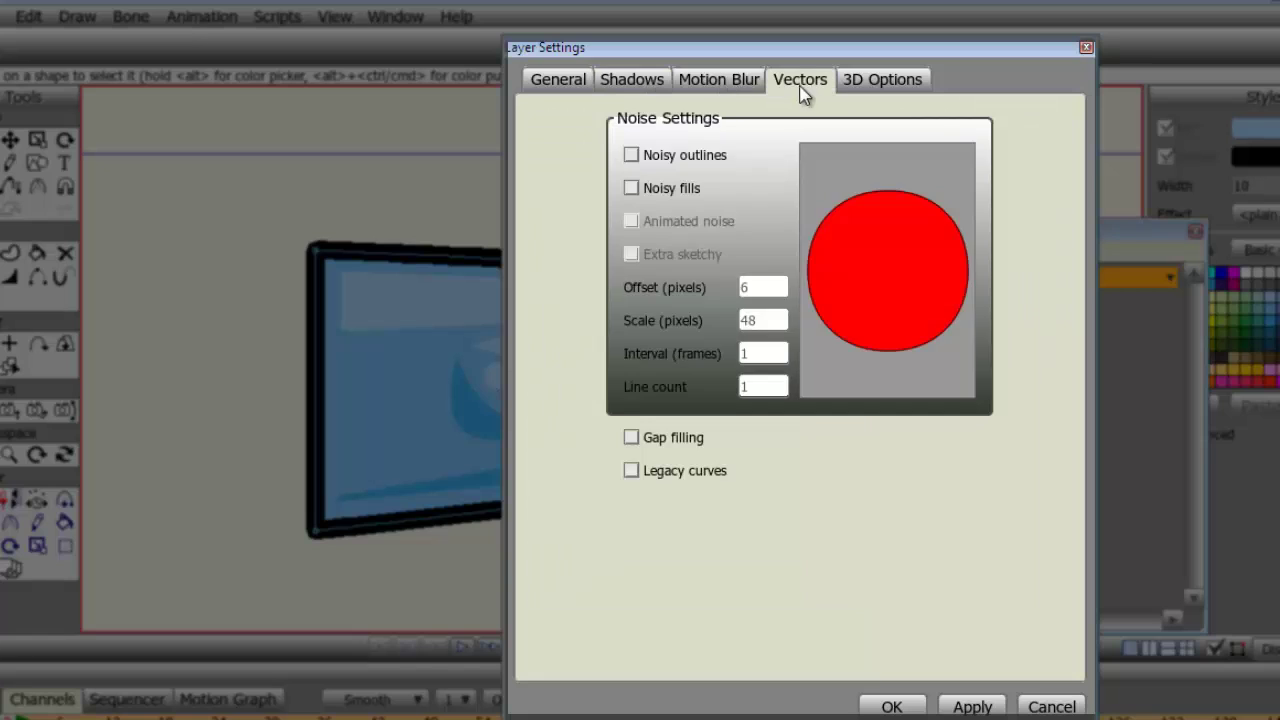
pyautogui.click(870, 78)
pyautogui.click(696, 74)
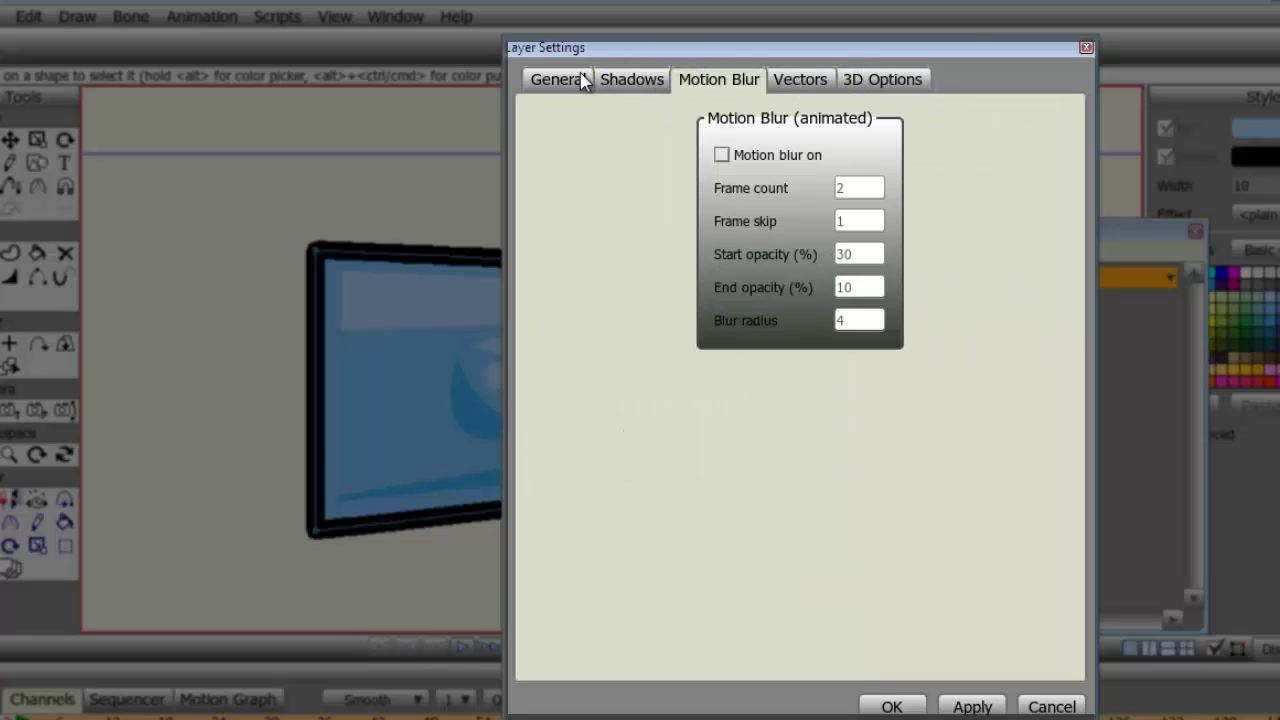
pyautogui.click(587, 84)
pyautogui.click(665, 77)
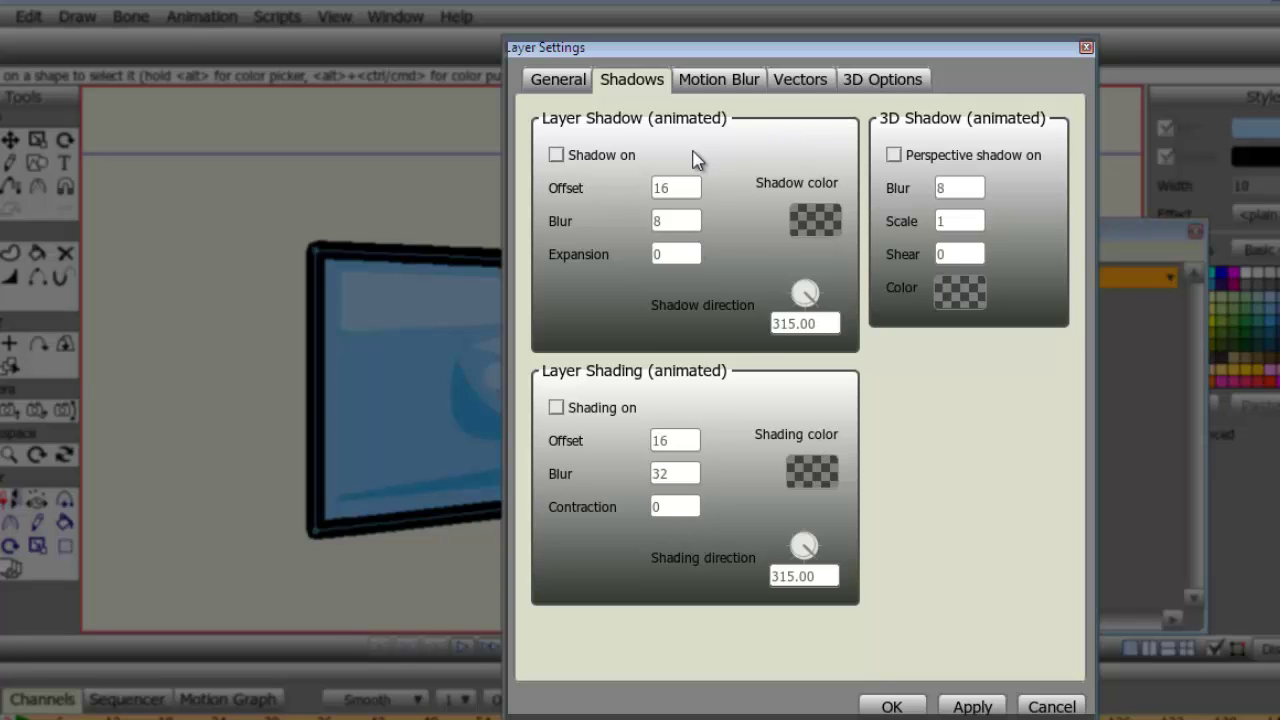
pyautogui.click(702, 86)
pyautogui.click(808, 82)
pyautogui.click(870, 77)
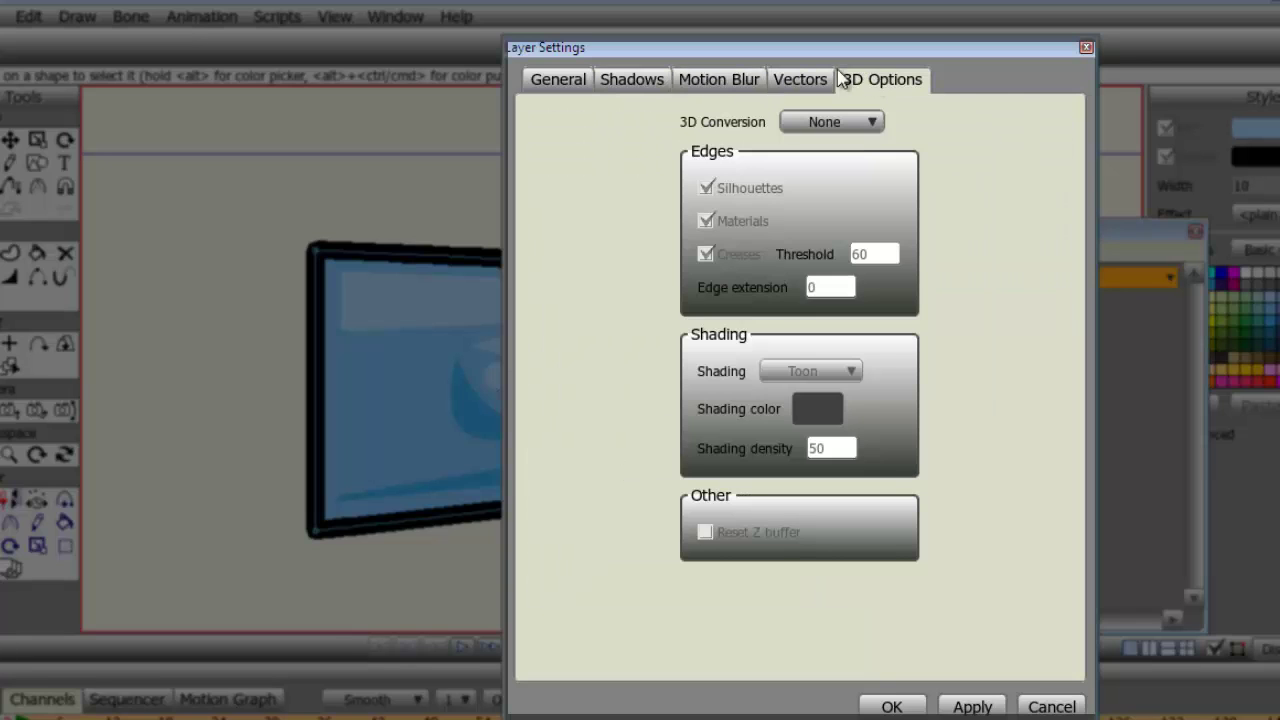
pyautogui.click(556, 80)
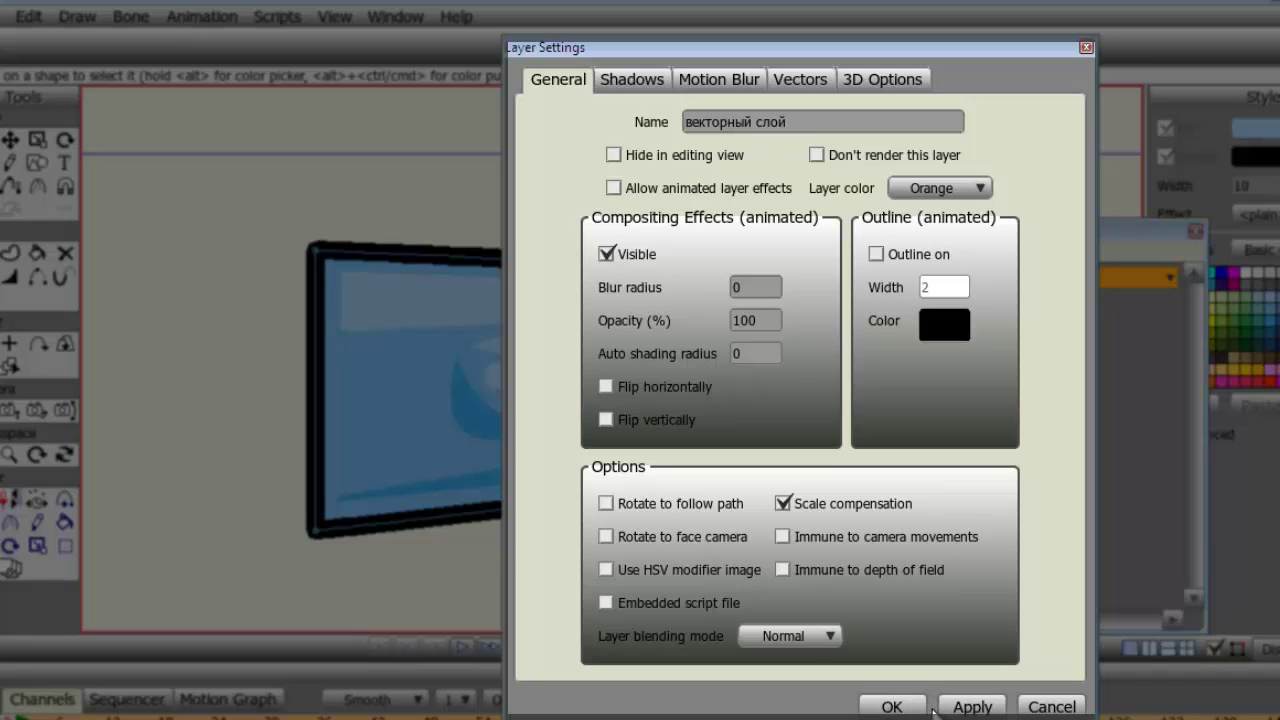
pyautogui.click(973, 707)
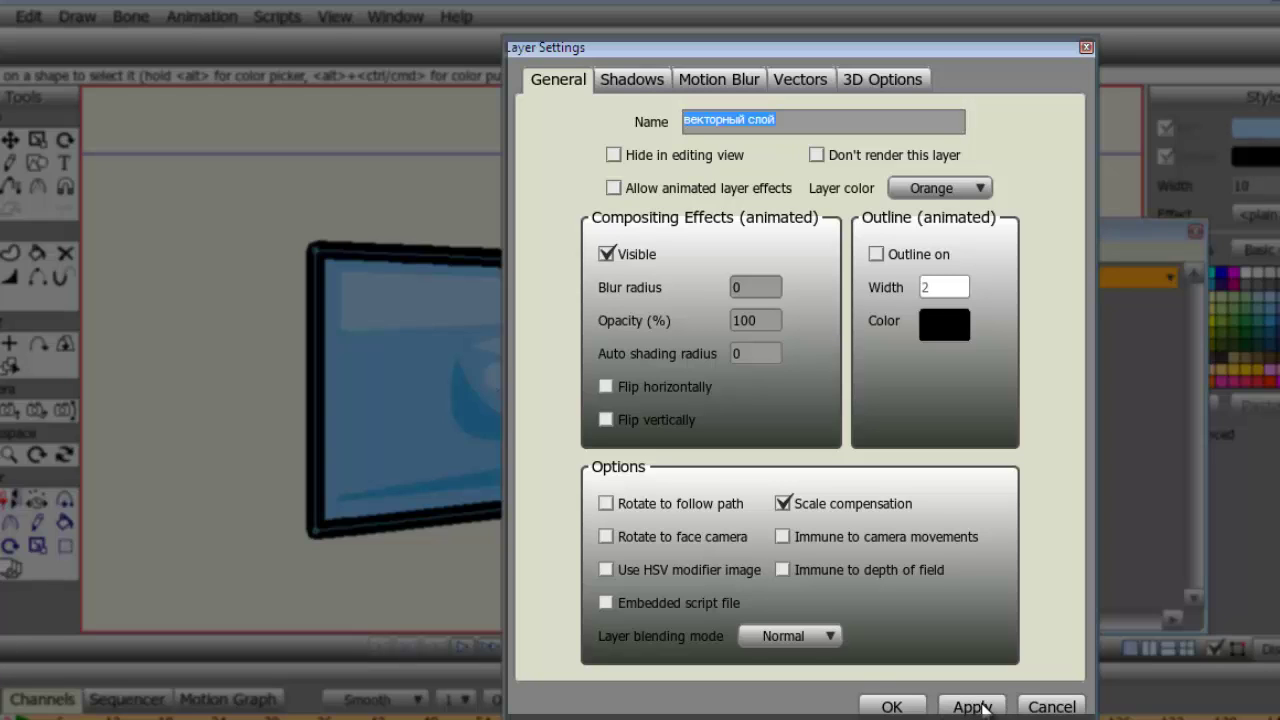
pyautogui.click(1052, 707)
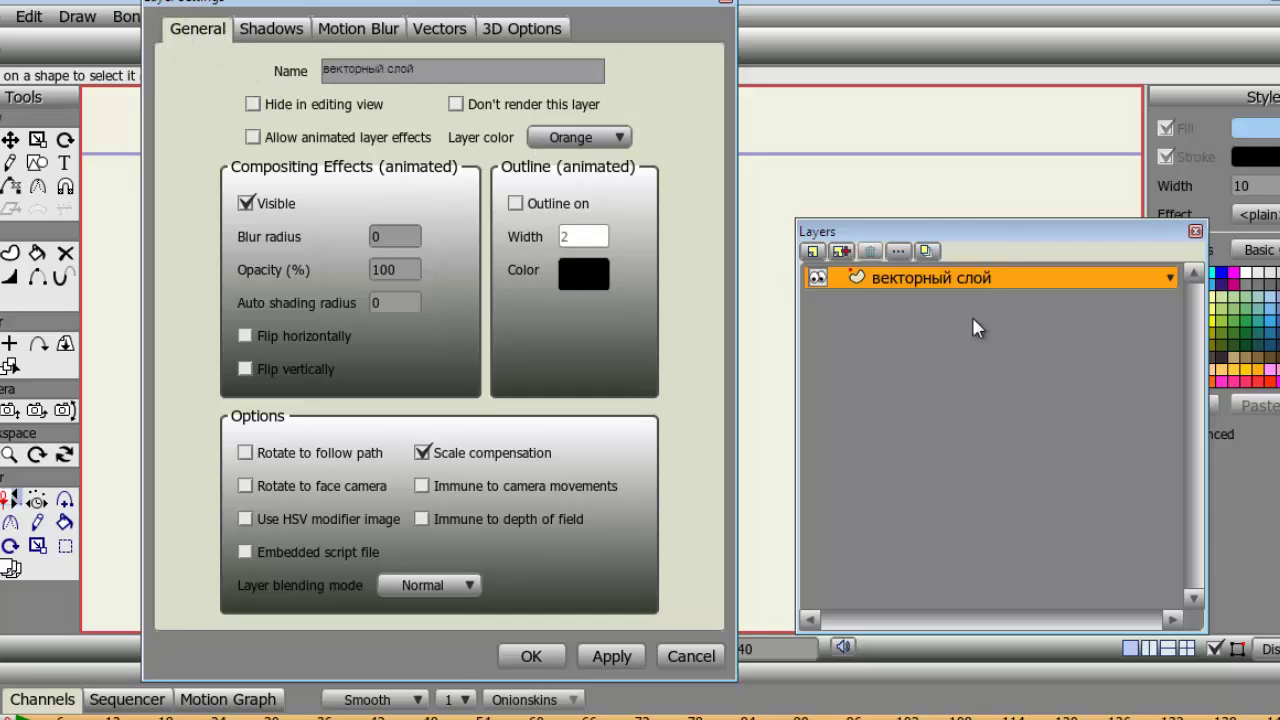
# Open the vector layer's quick settings and toggle Hidden in editing view on and back off
pyautogui.click(1170, 279)
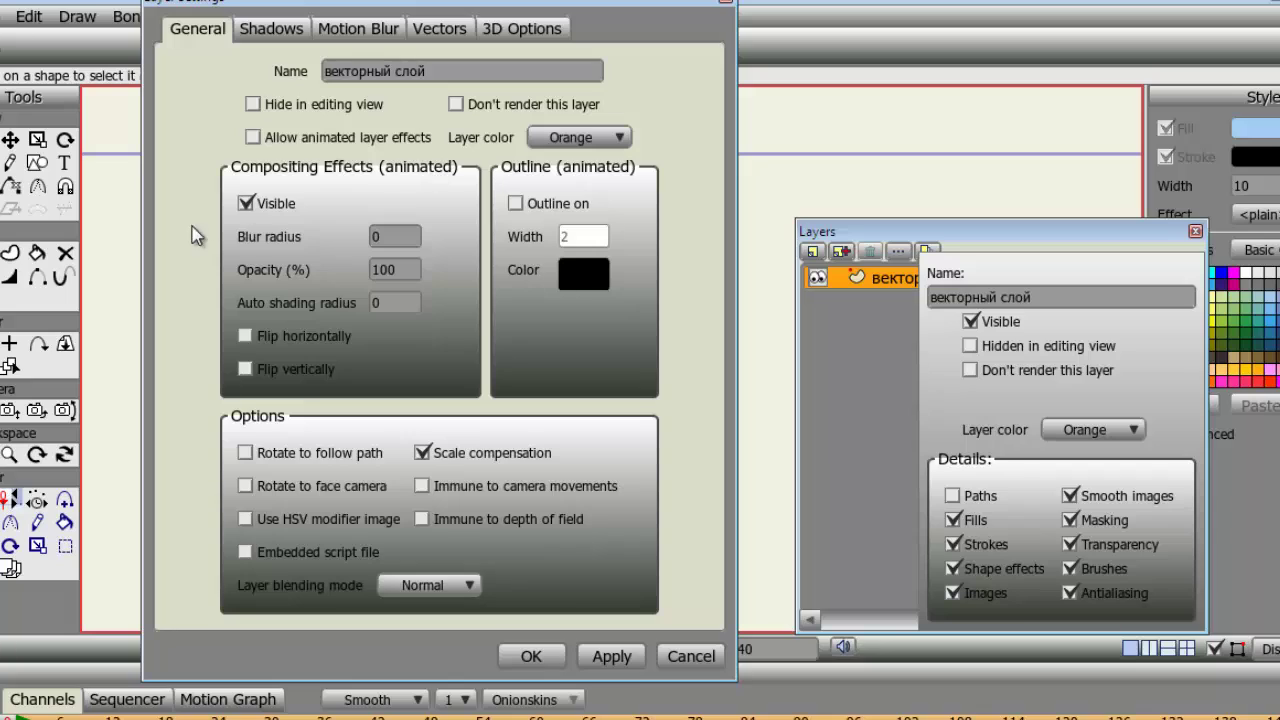
pyautogui.click(970, 346)
pyautogui.click(970, 346)
# Turn Allow animated layer effects on and back off, with the settings dialog moved clear of the monitor drawing
pyautogui.click(276, 143)
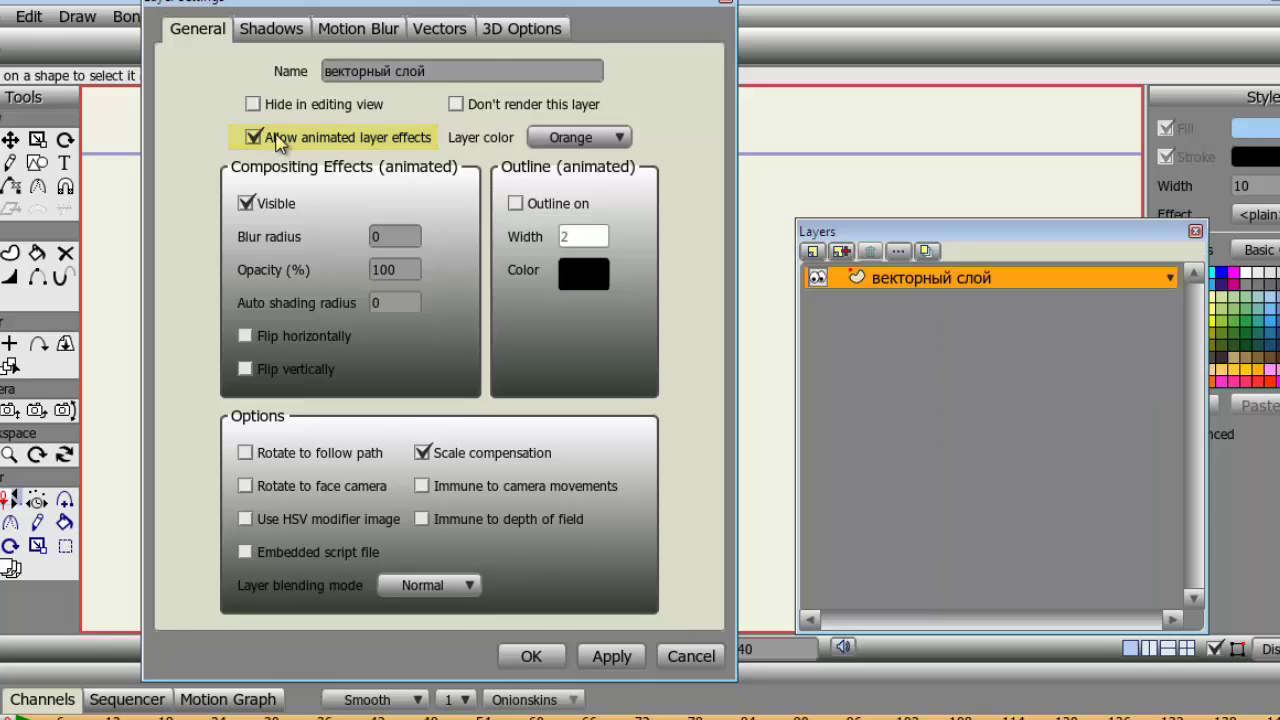
pyautogui.moveTo(512, 3)
pyautogui.mouseDown()
pyautogui.moveTo(1012, 1)
pyautogui.moveTo(1055, 13)
pyautogui.mouseUp()
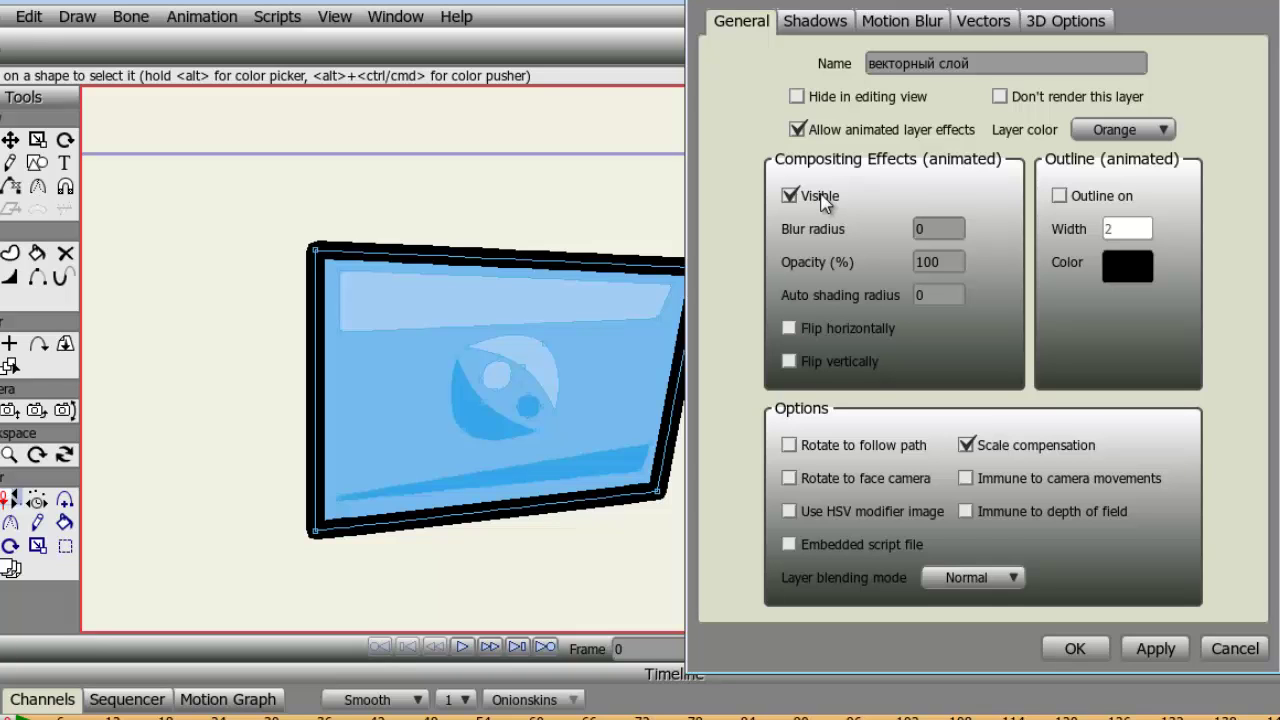
pyautogui.click(822, 128)
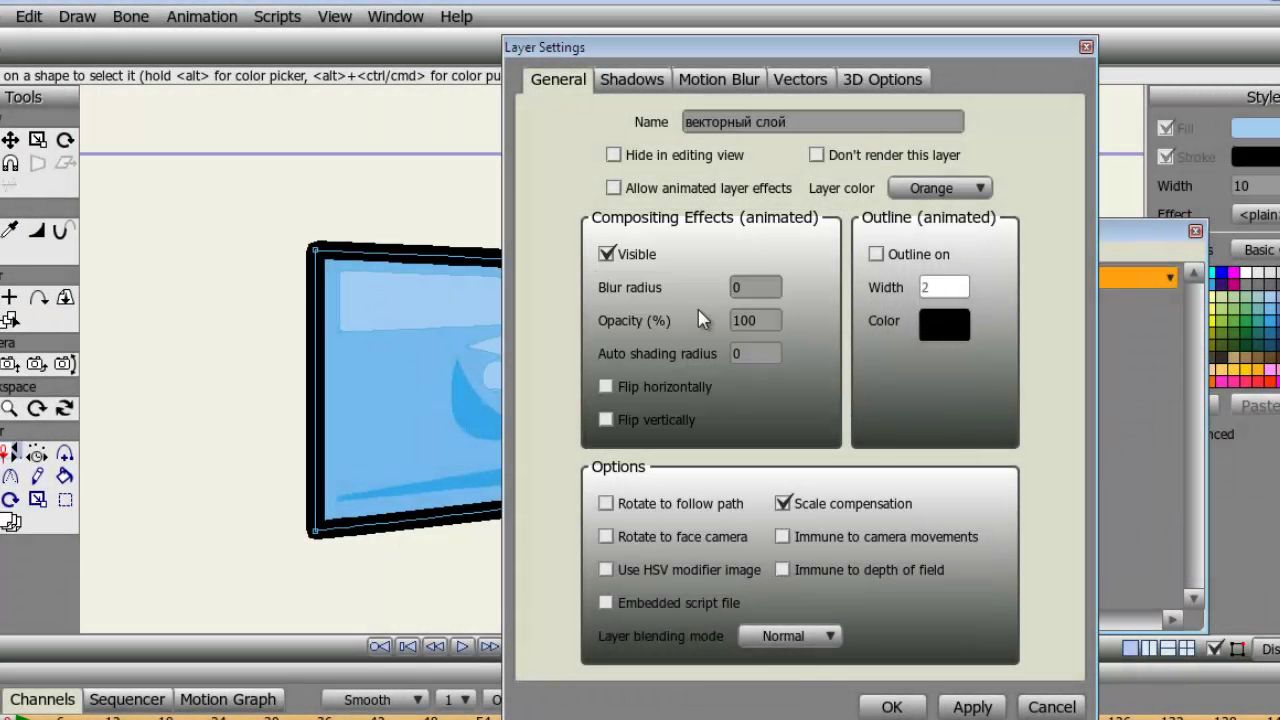
# Make the layer invisible in its compositing effects, apply the change, and restore its visibility
pyautogui.click(636, 256)
pyautogui.click(972, 706)
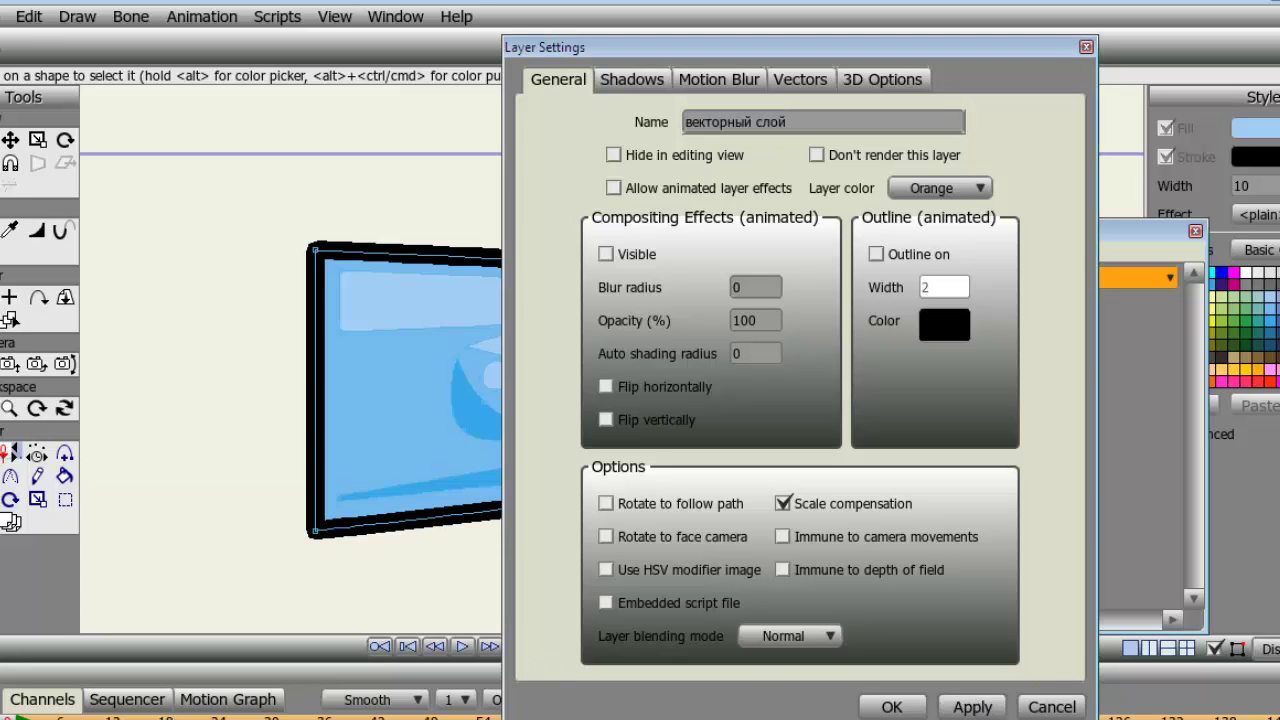
pyautogui.click(606, 254)
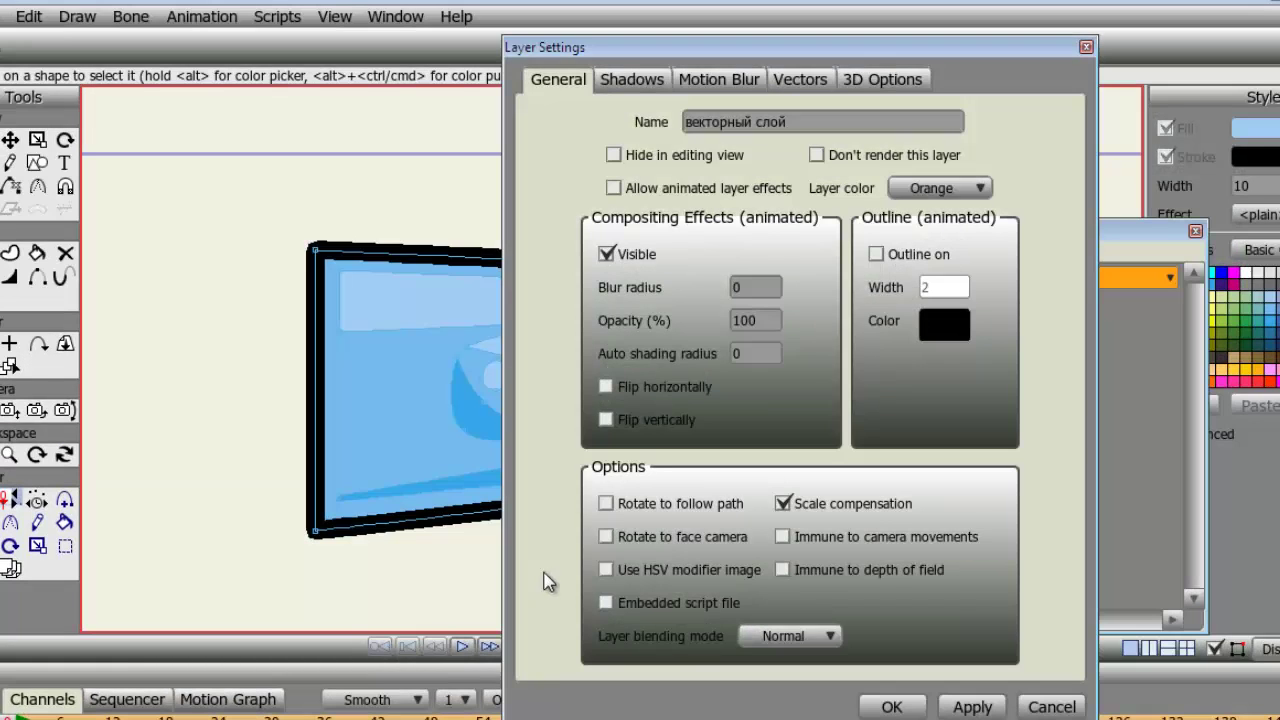
# Set the layer's blur radius to 10, apply it, and render the frame to check the effect
pyautogui.click(775, 286)
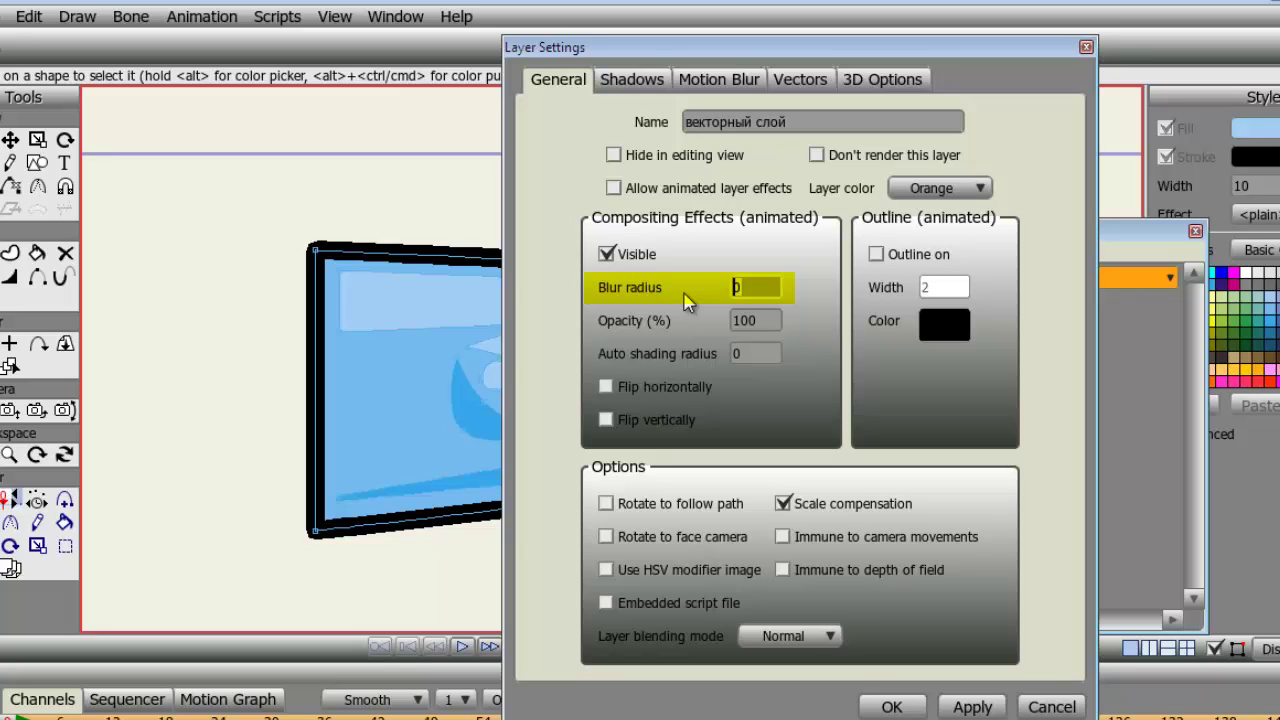
pyautogui.write('10')
pyautogui.click(972, 704)
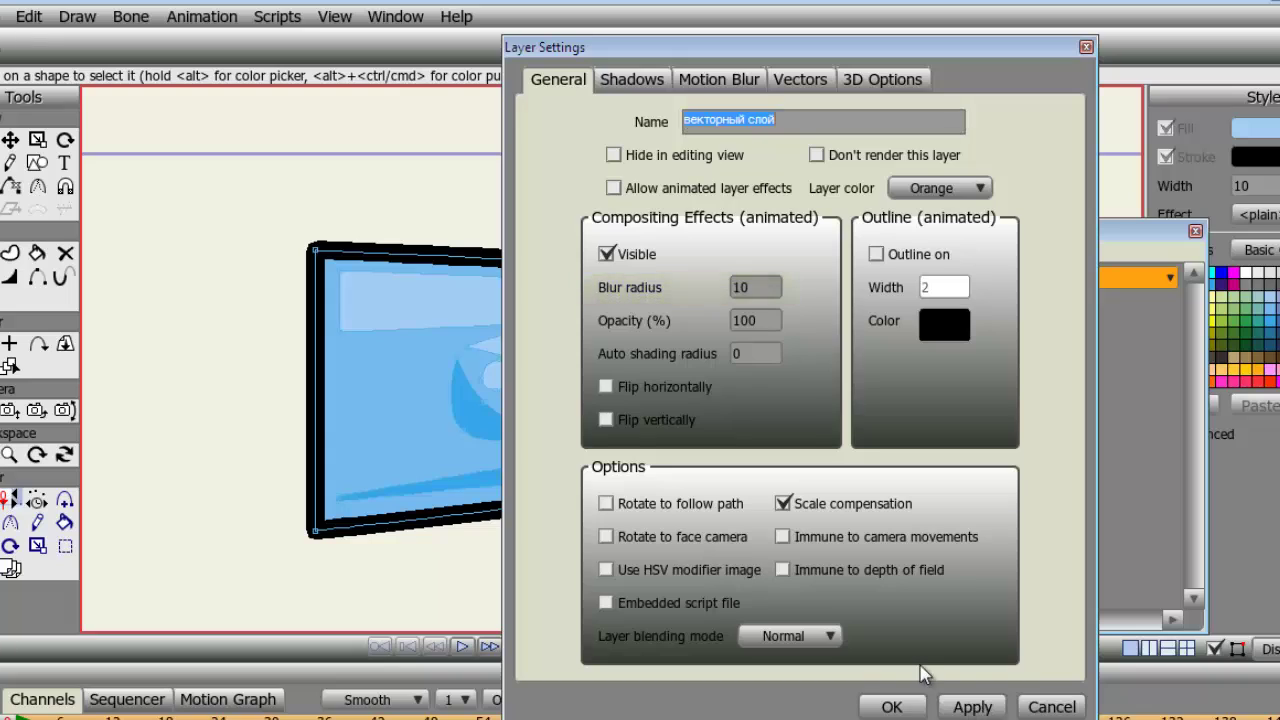
pyautogui.hotkey('ctrl', 'r')
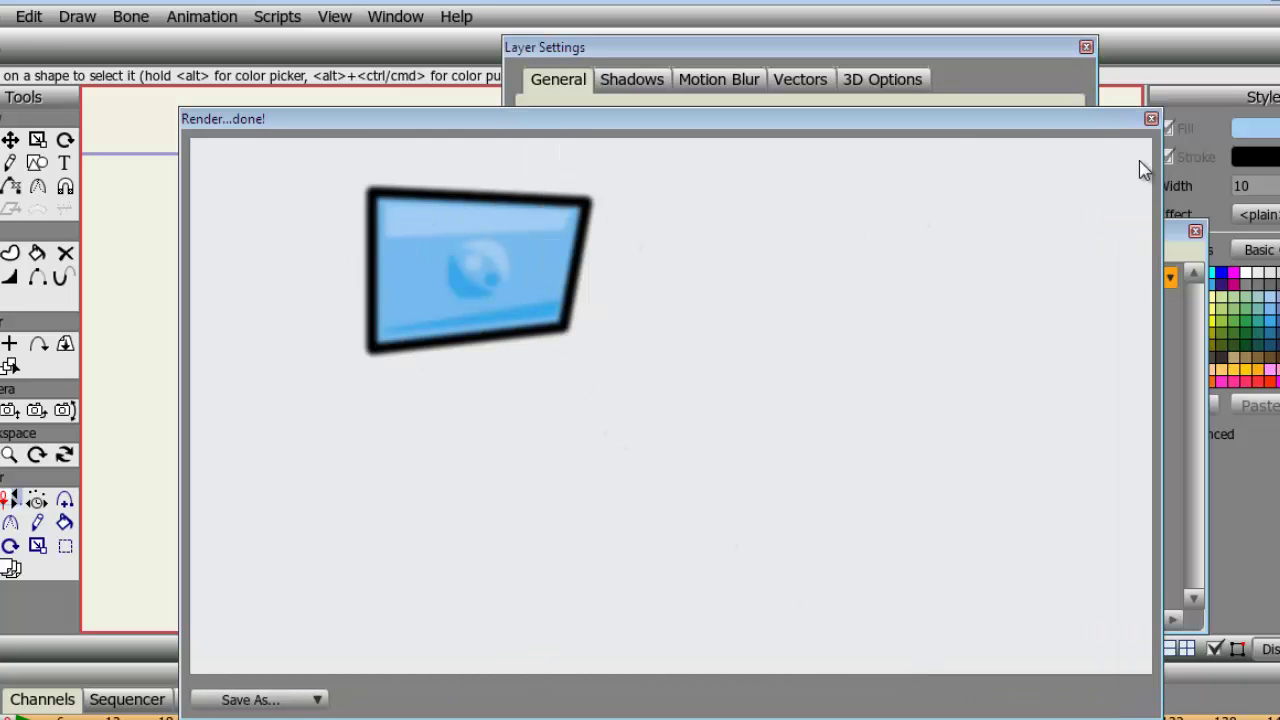
pyautogui.click(1151, 118)
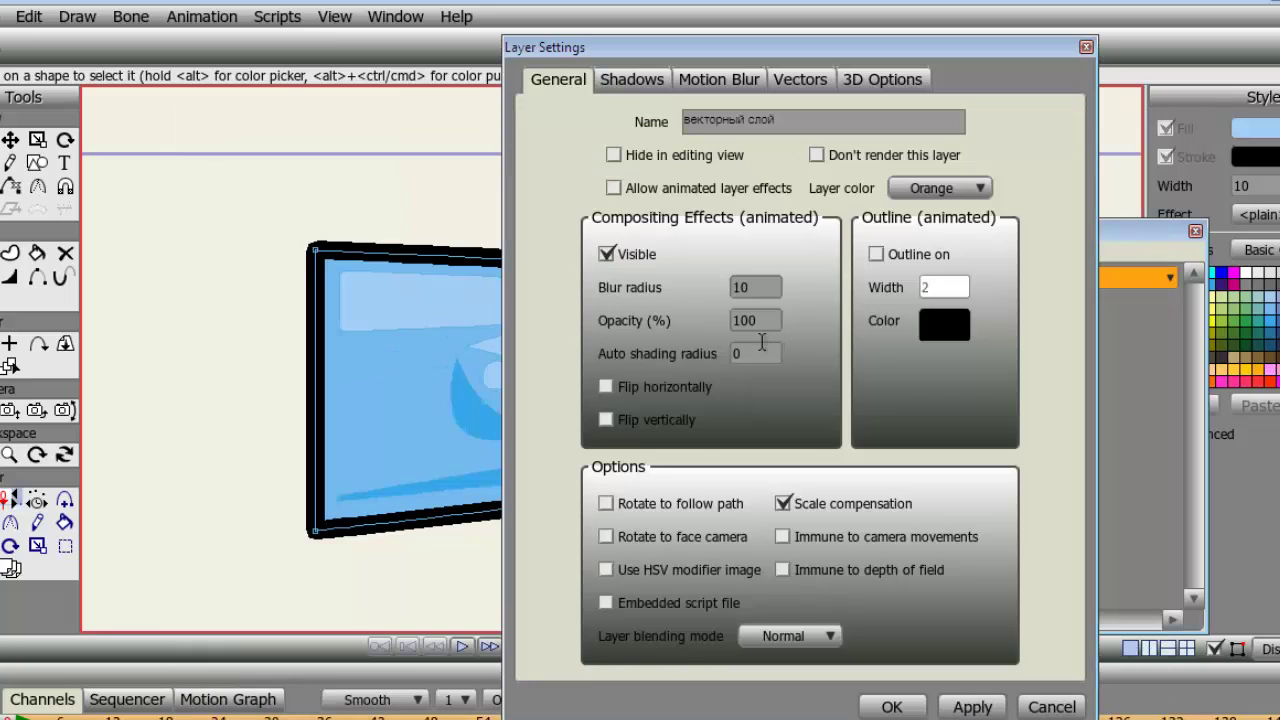
# Reset the layer's blur radius to 0 and allow animated layer effects
pyautogui.click(738, 288)
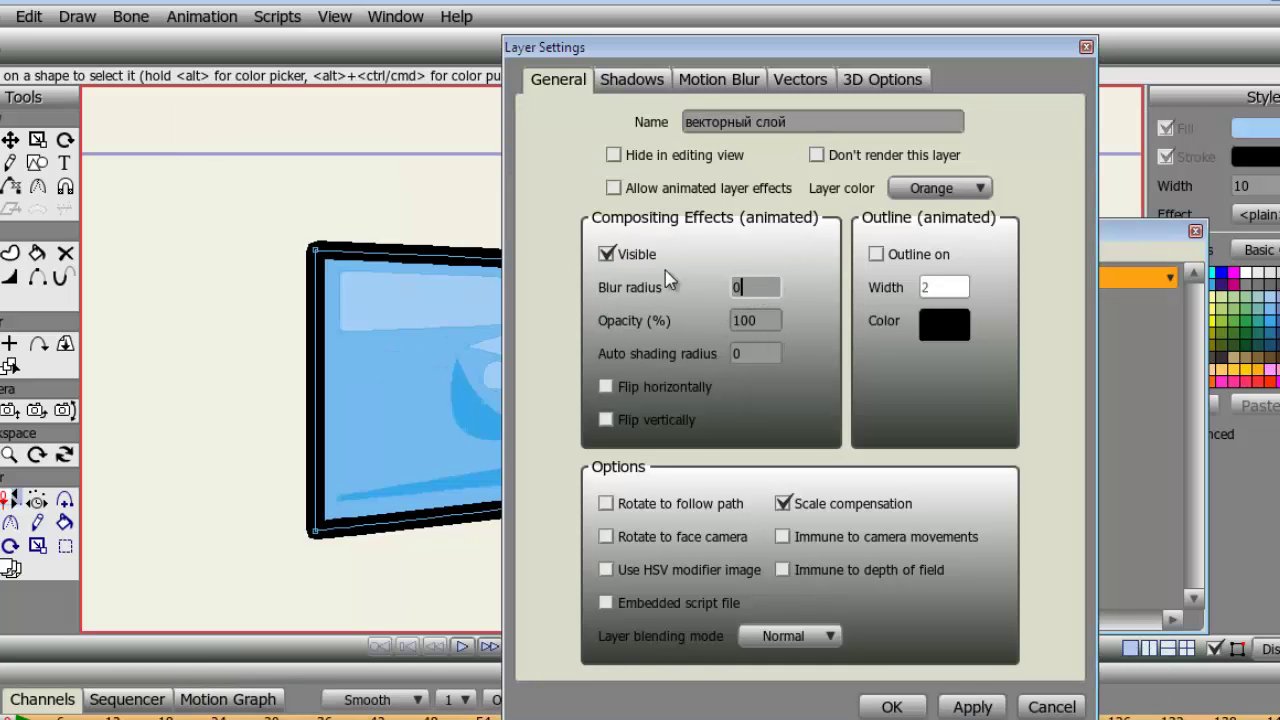
pyautogui.click(645, 189)
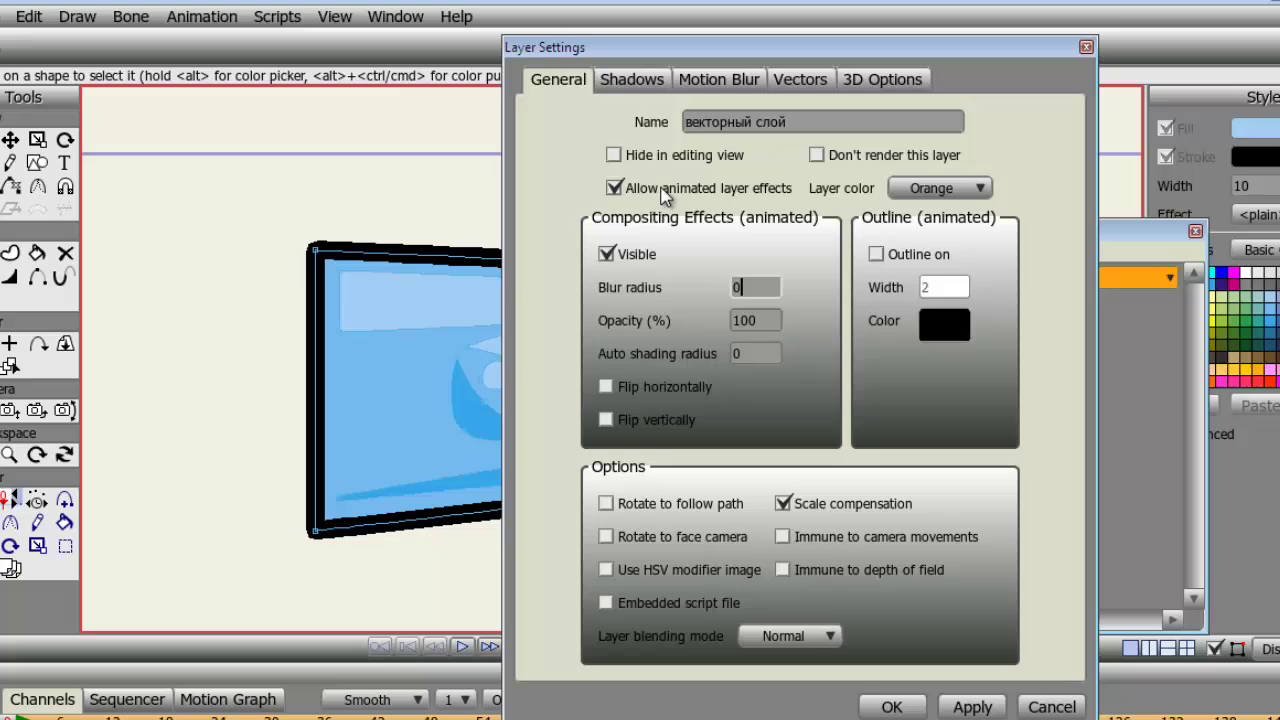
# Set the layer's opacity to 50%, apply it, and render the frame to check the transparency
pyautogui.click(771, 320)
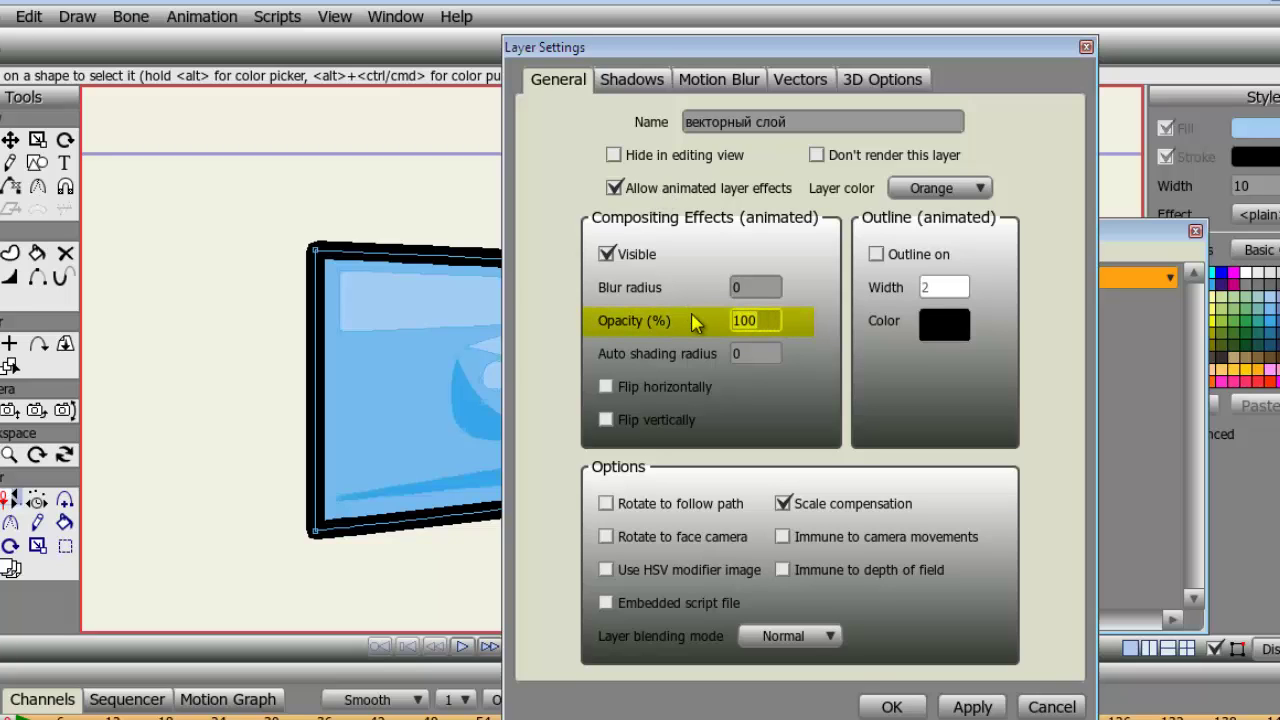
pyautogui.write('50')
pyautogui.click(972, 707)
pyautogui.hotkey('ctrl', 'r')
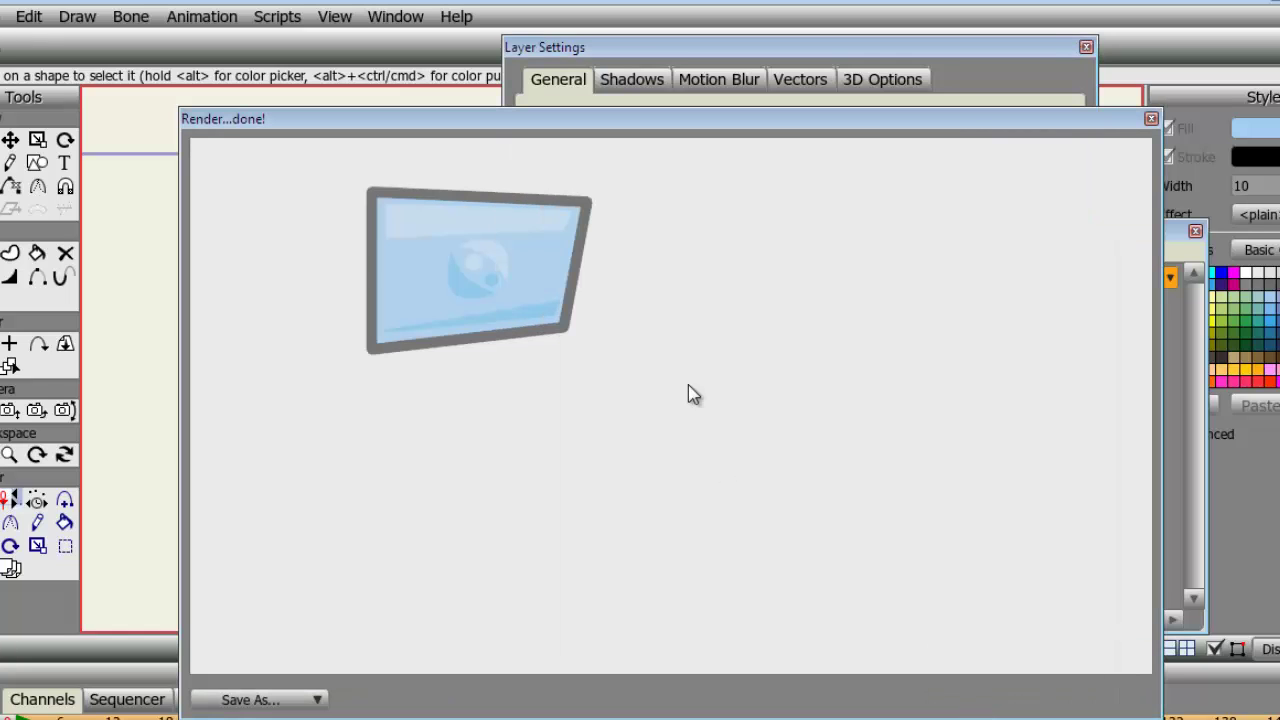
pyautogui.click(1151, 118)
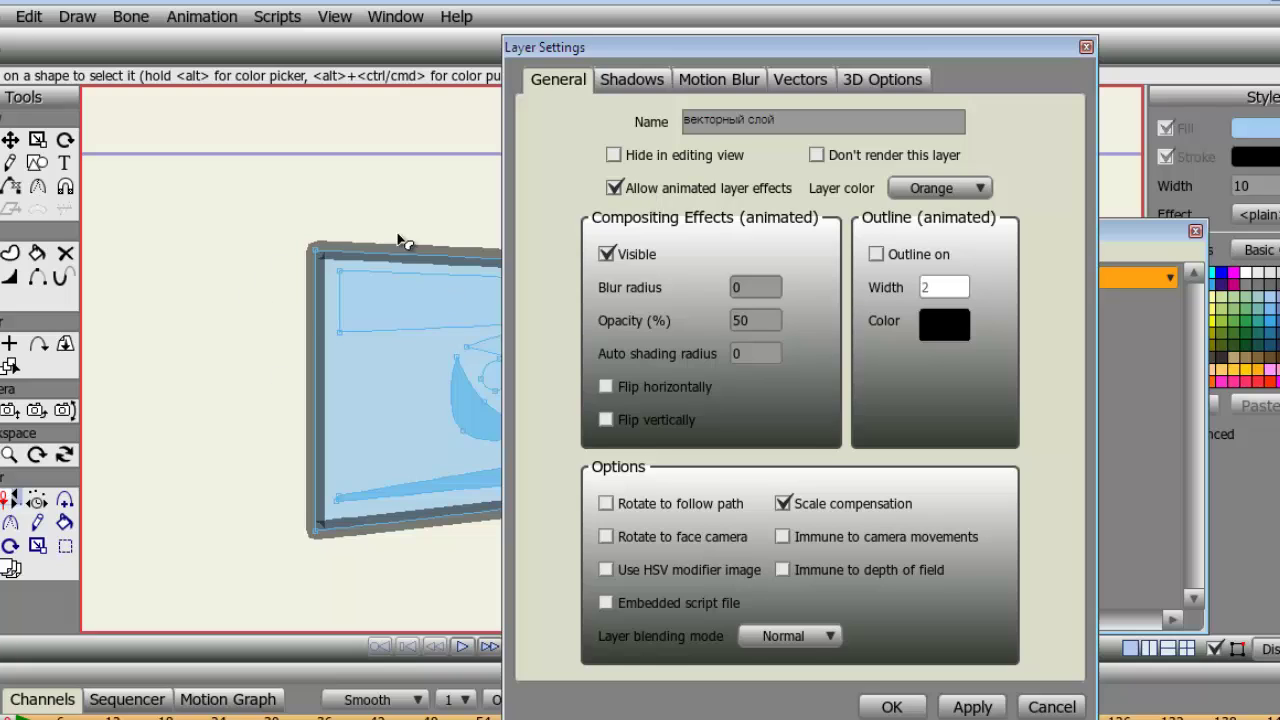
# Restore the layer's opacity to 100% and apply it
pyautogui.click(776, 318)
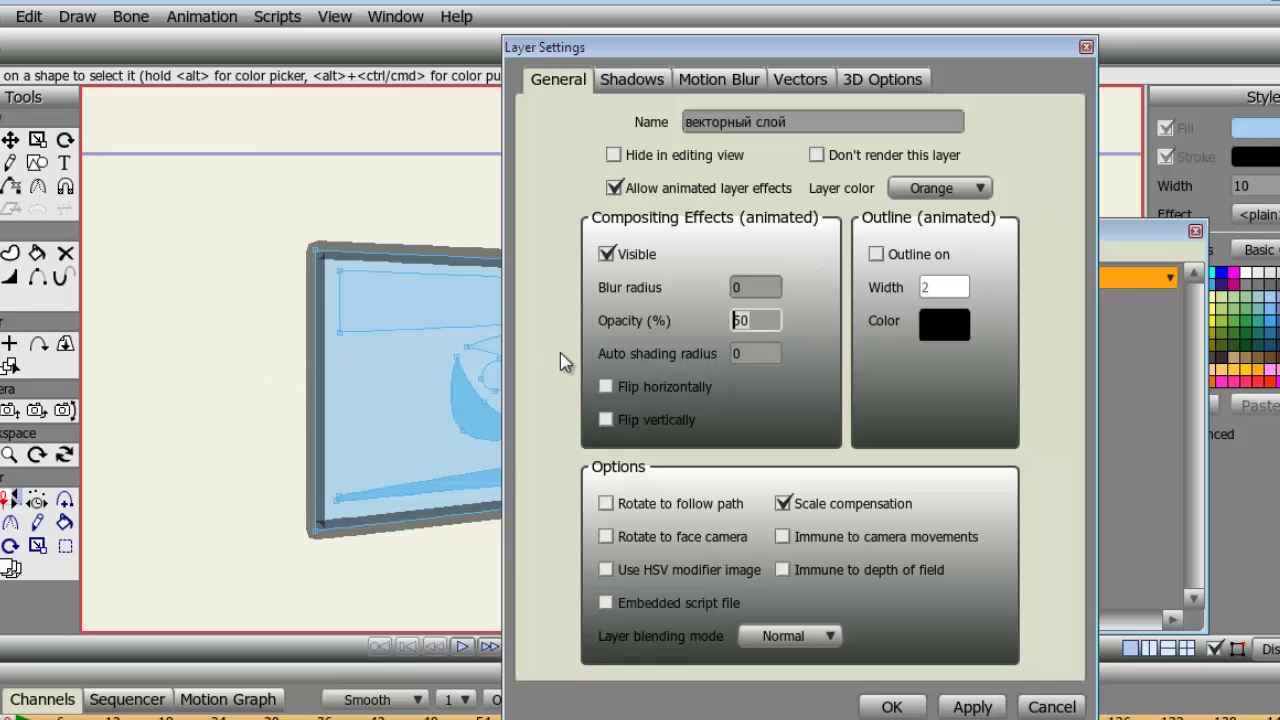
pyautogui.write('100')
pyautogui.click(972, 707)
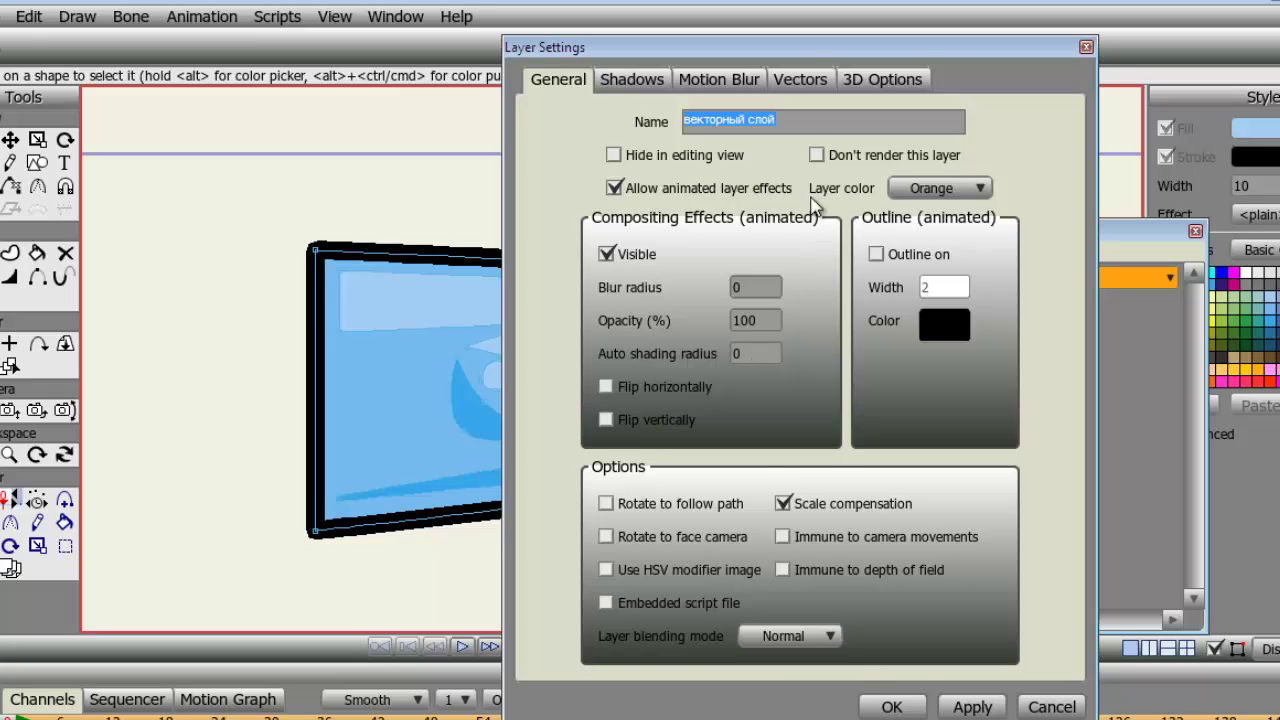
# Set the layer's auto shading radius to 6, apply it, and render the frame
pyautogui.moveTo(806, 50); pyautogui.dragTo(932, 51)
pyautogui.click(870, 358)
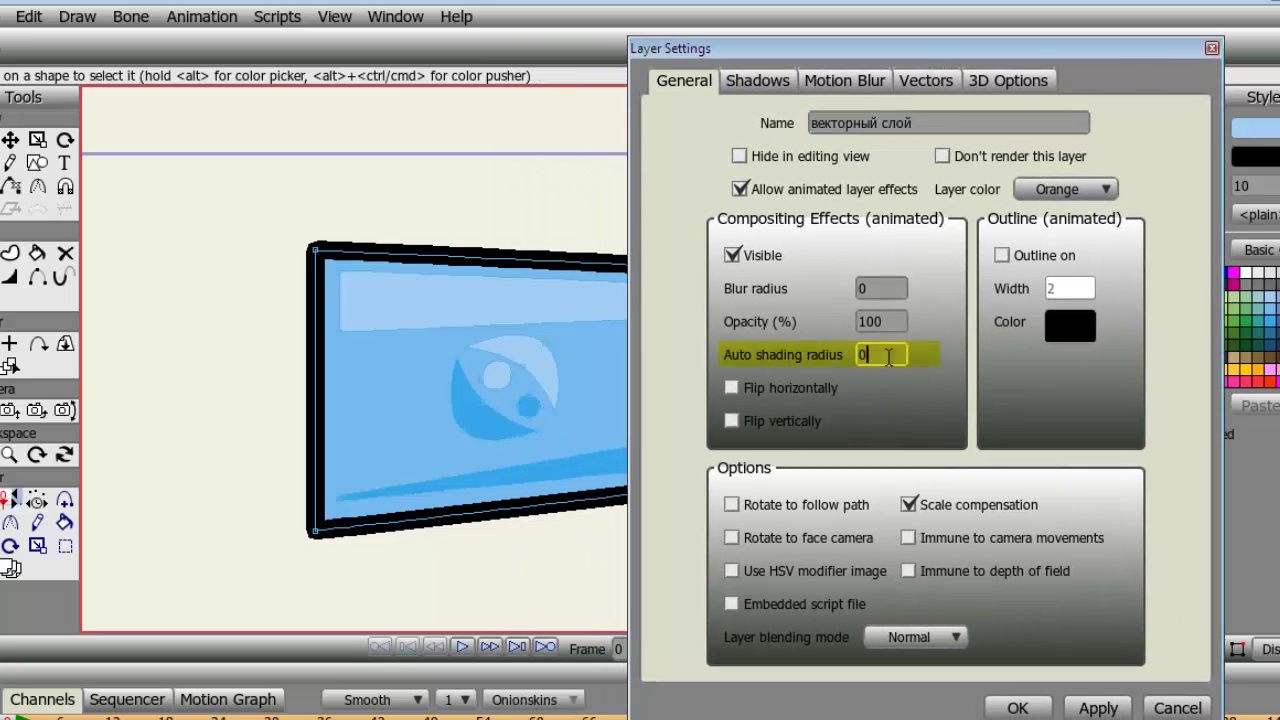
pyautogui.write('6')
pyautogui.click(1097, 707)
pyautogui.hotkey('ctrl', 'r')
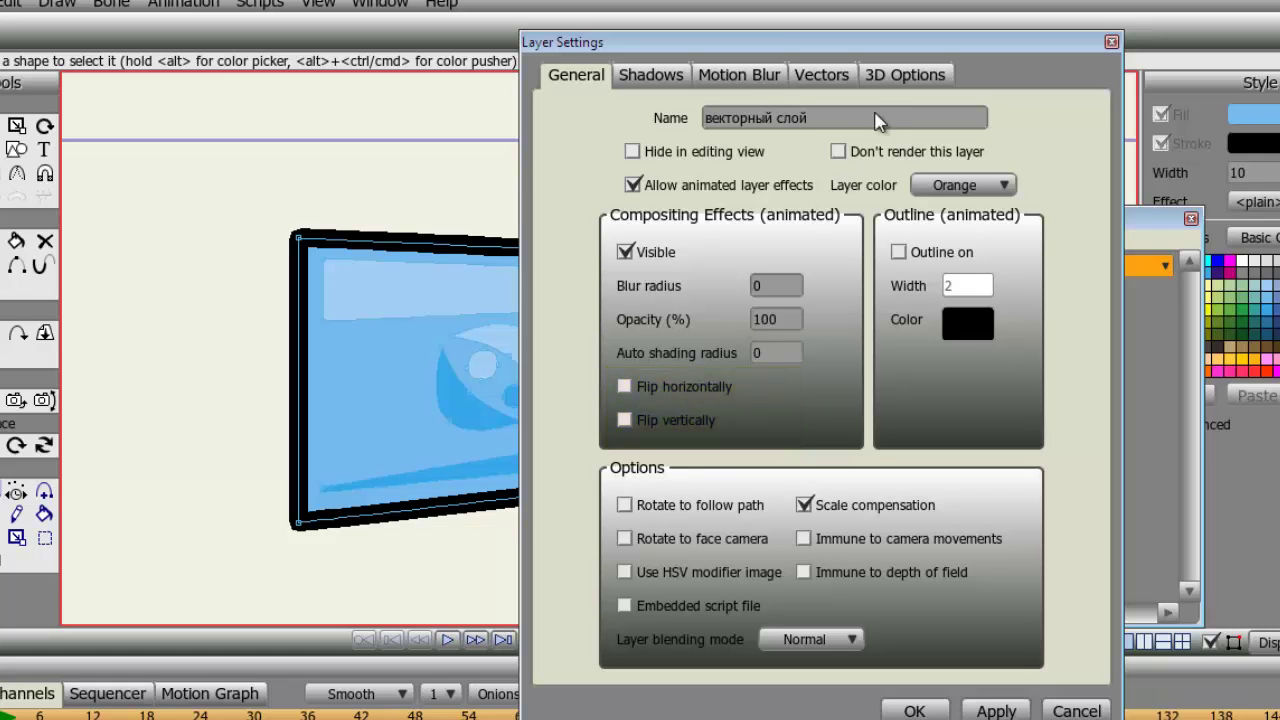
# Set the layer's origin near the monitor's right edge, at about X -0.3756, Y 0.5475
pyautogui.moveTo(814, 40); pyautogui.dragTo(1184, 26)
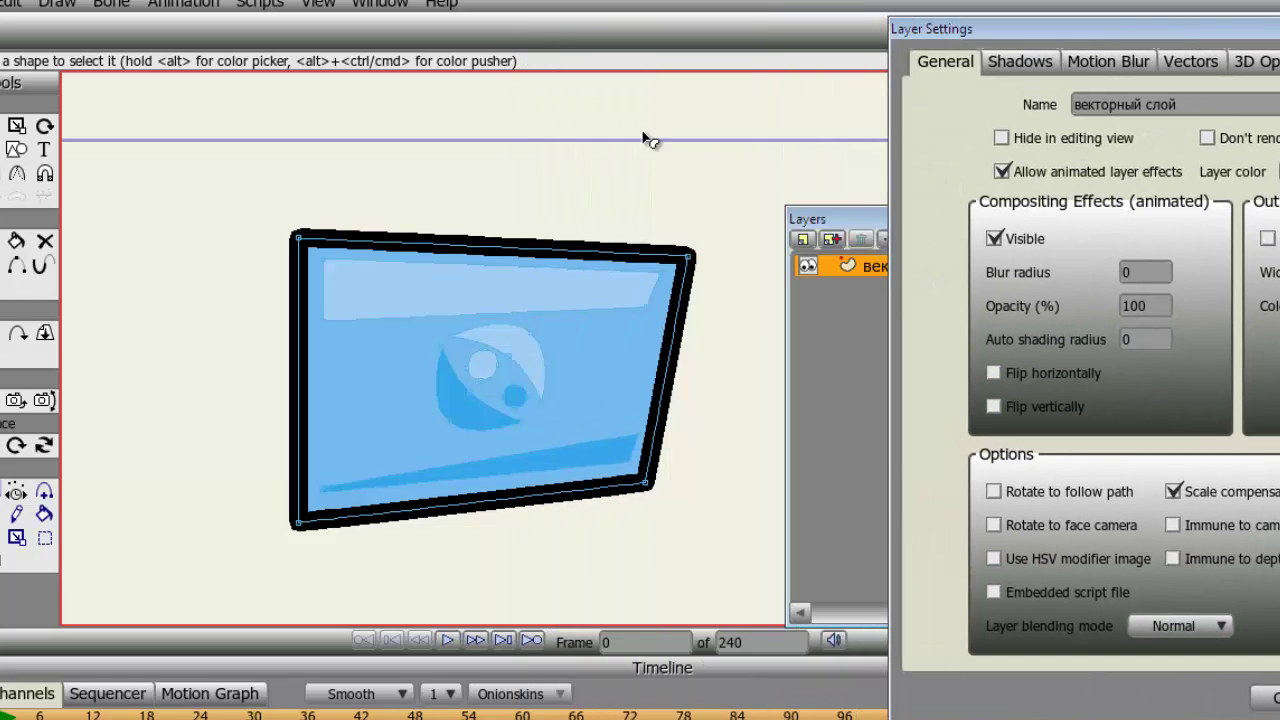
pyautogui.click(2, 332)
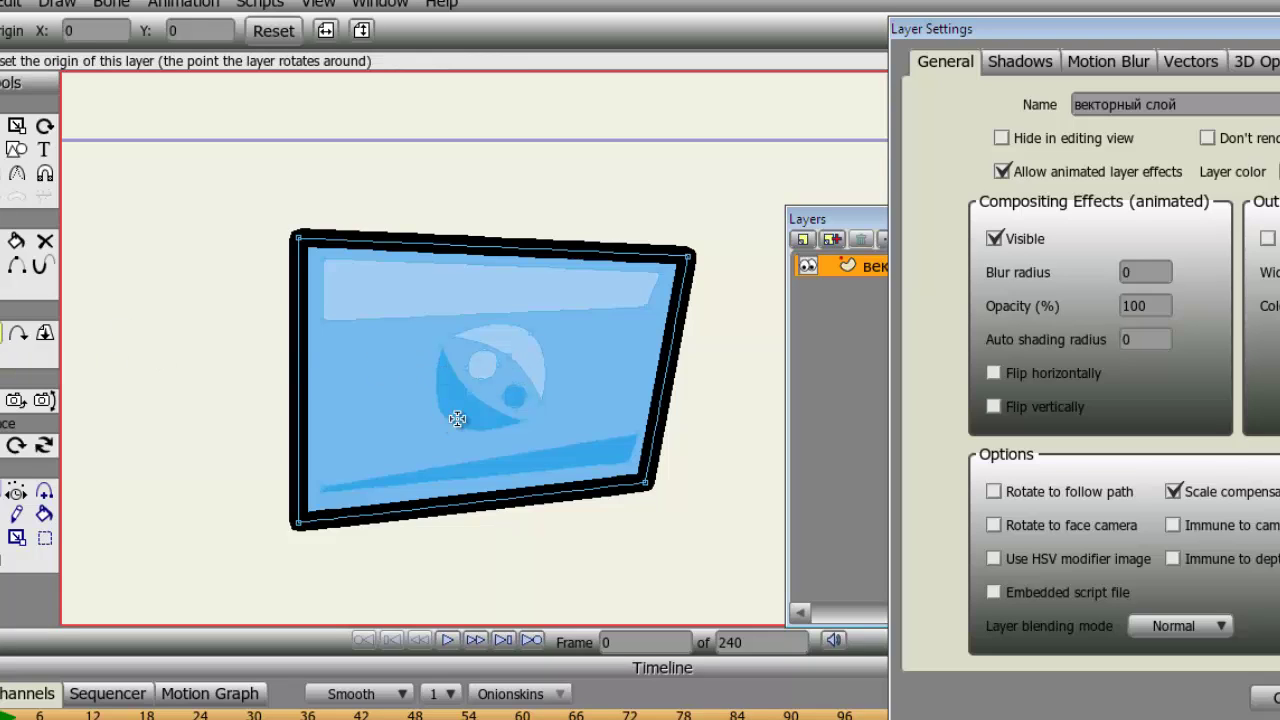
pyautogui.moveTo(446, 340); pyautogui.dragTo(658, 360)
# Flip the layer horizontally, apply the change, and move the Layer Settings and Layers windows clear of the mirrored monitor
pyautogui.moveTo(1143, 38); pyautogui.dragTo(698, 50)
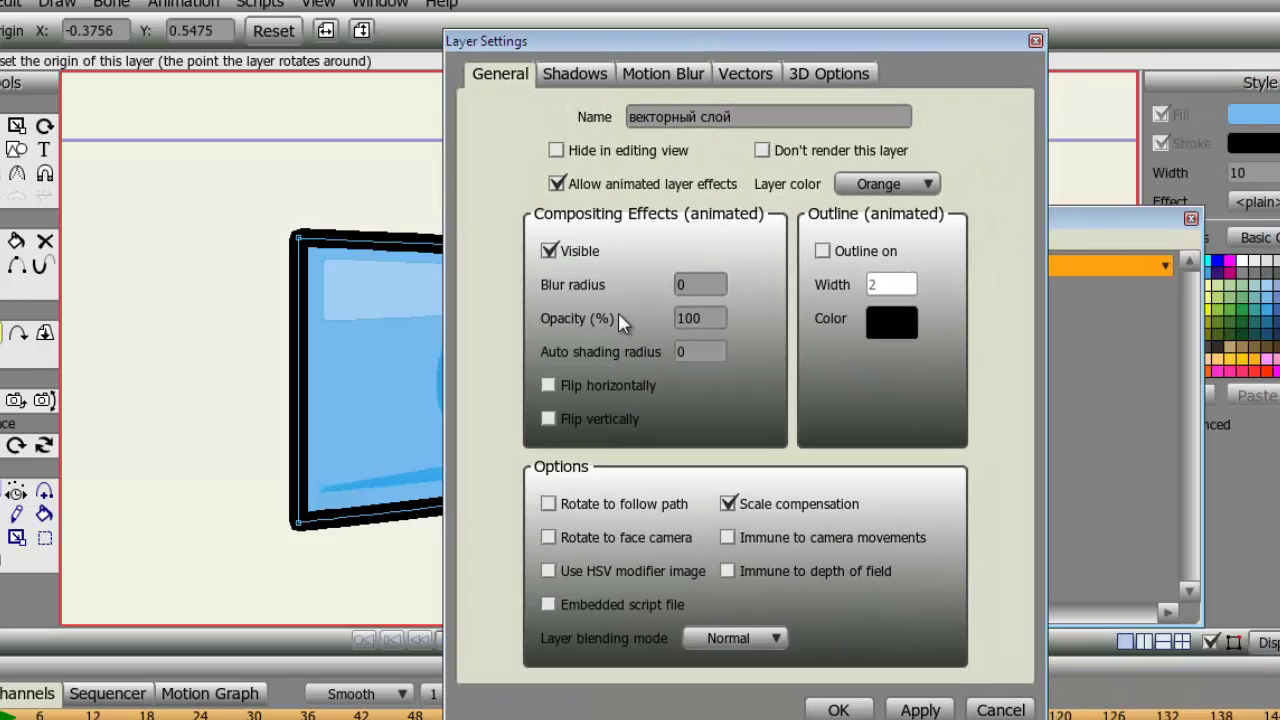
pyautogui.click(561, 385)
pyautogui.moveTo(707, 42); pyautogui.dragTo(901, 15)
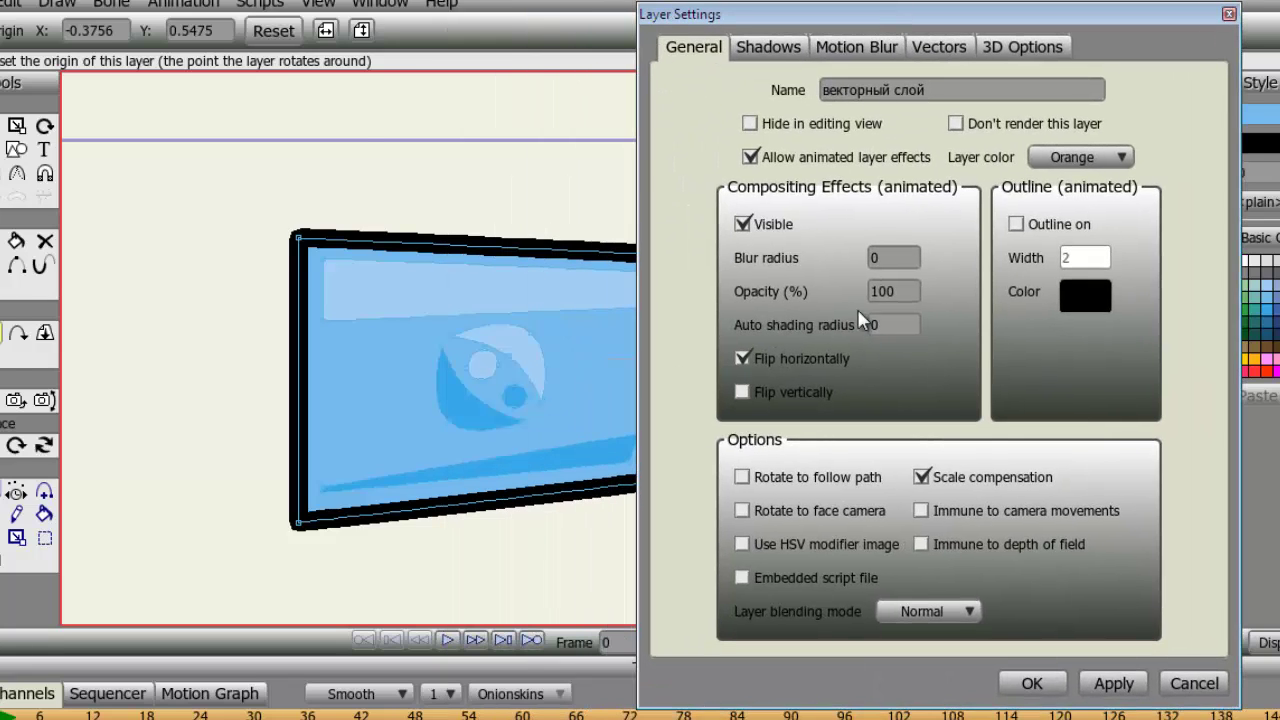
pyautogui.click(1118, 688)
pyautogui.moveTo(957, 24)
pyautogui.mouseDown()
pyautogui.moveTo(153, 97)
pyautogui.moveTo(232, 93)
pyautogui.mouseUp()
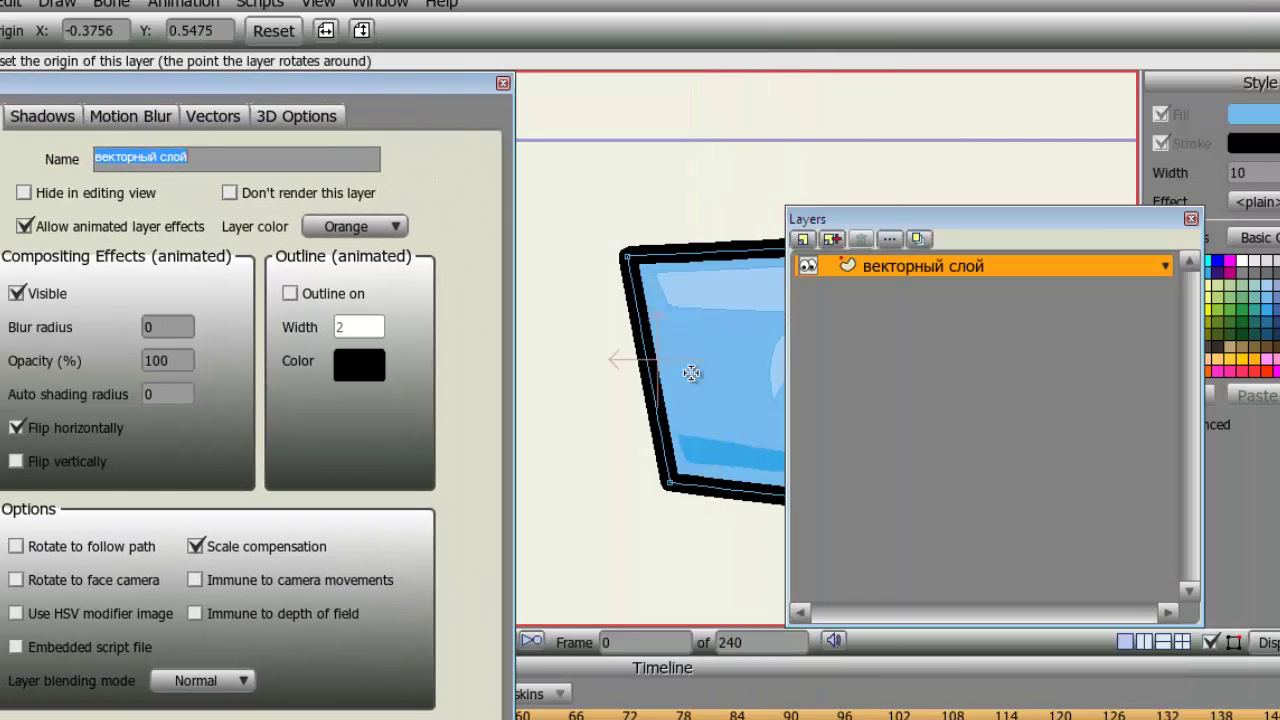
pyautogui.moveTo(957, 229); pyautogui.dragTo(1239, 223)
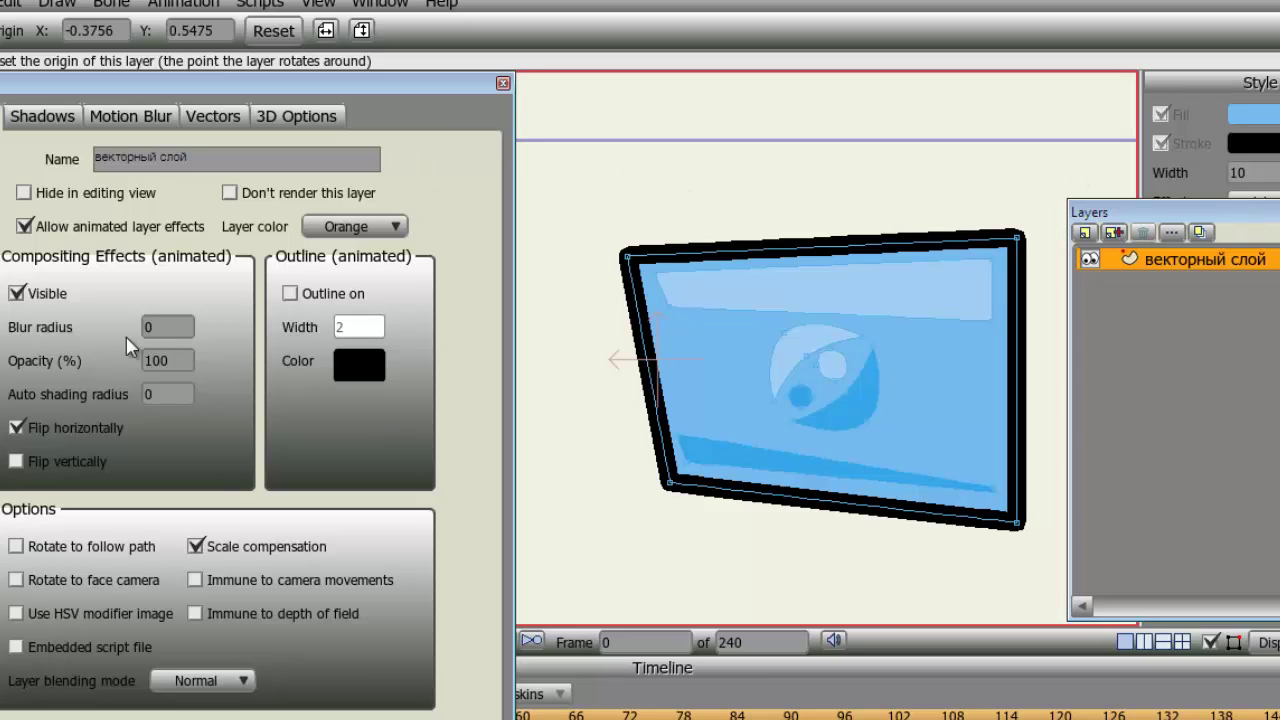
# Flip the layer vertically instead of horizontally, apply the change, and move the Layer Settings window clear of the monitor
pyautogui.click(78, 455)
pyautogui.click(370, 717)
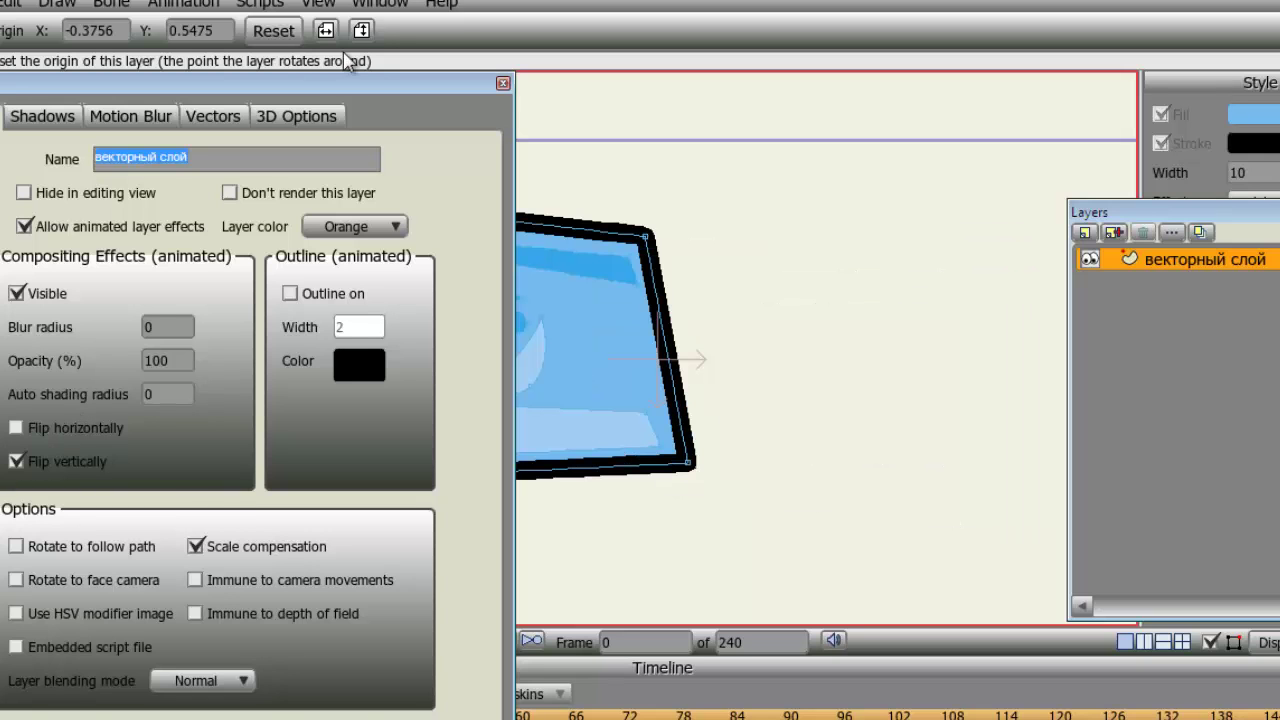
pyautogui.moveTo(316, 83); pyautogui.dragTo(1130, 70)
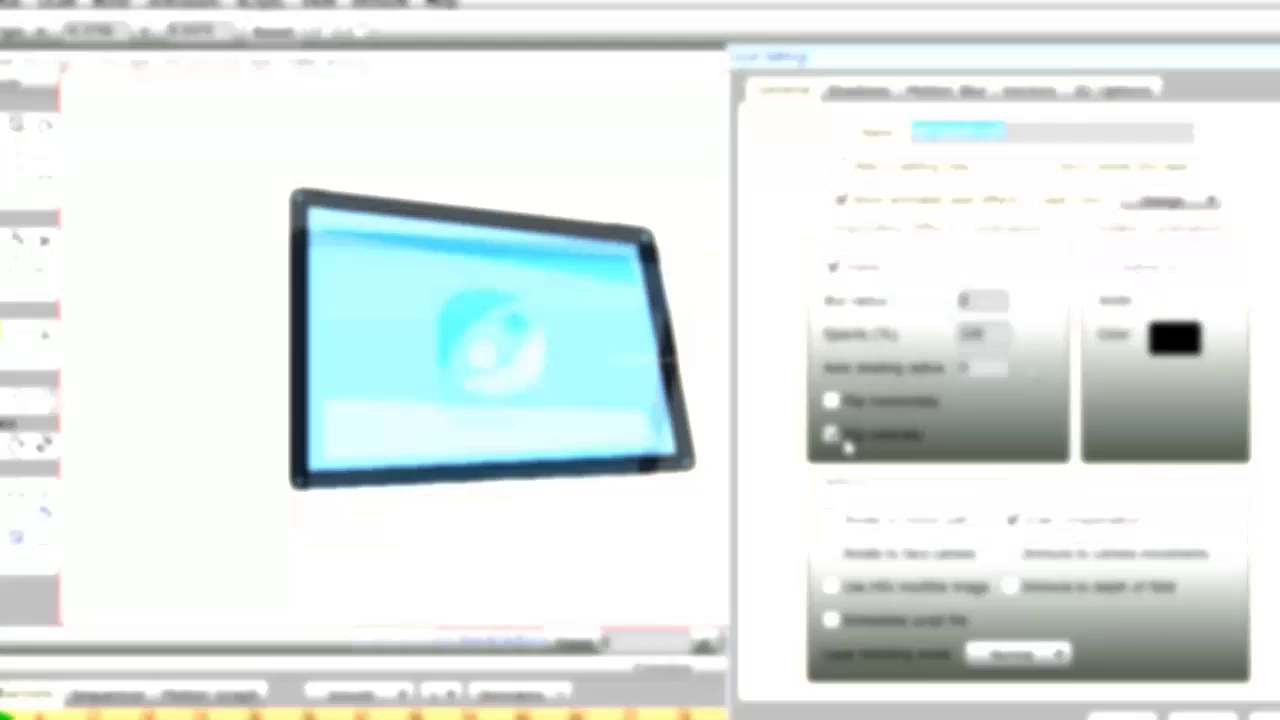
# Clear the layer's vertical flip and reposition the Layer Settings window beside the monitor drawing
pyautogui.moveTo(1127, 73); pyautogui.dragTo(672, 62)
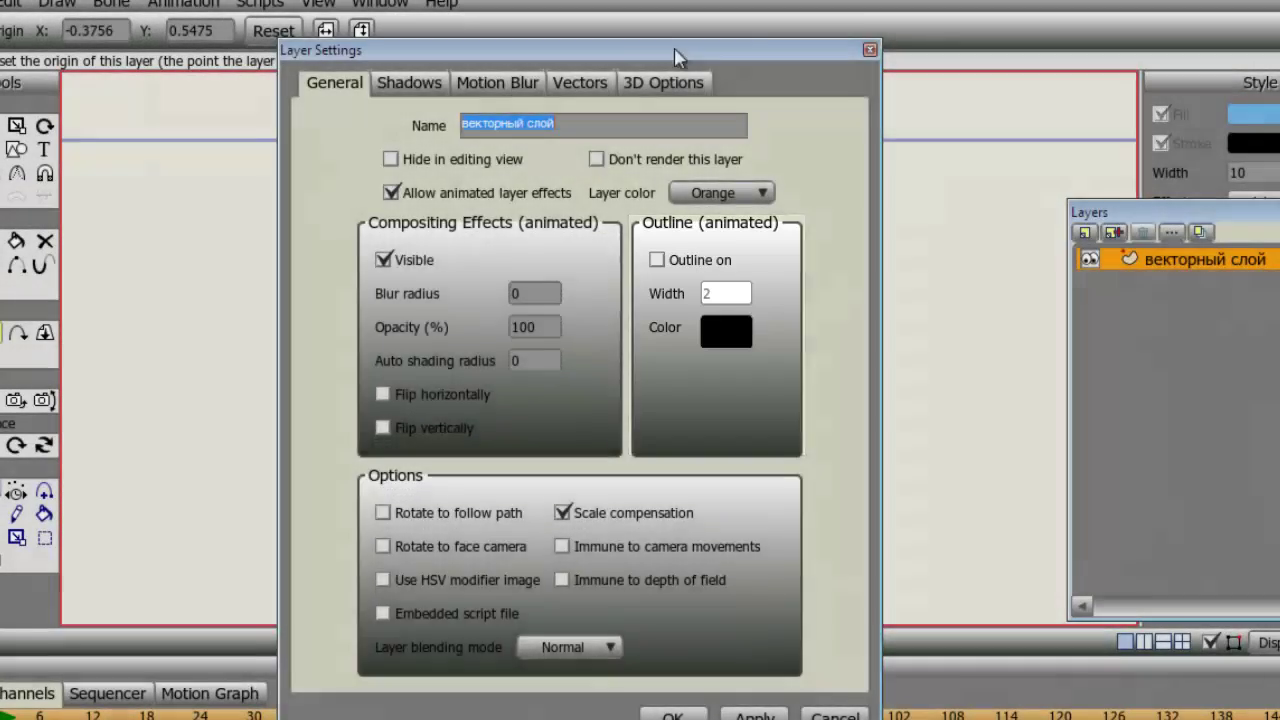
pyautogui.moveTo(674, 51); pyautogui.dragTo(901, 36)
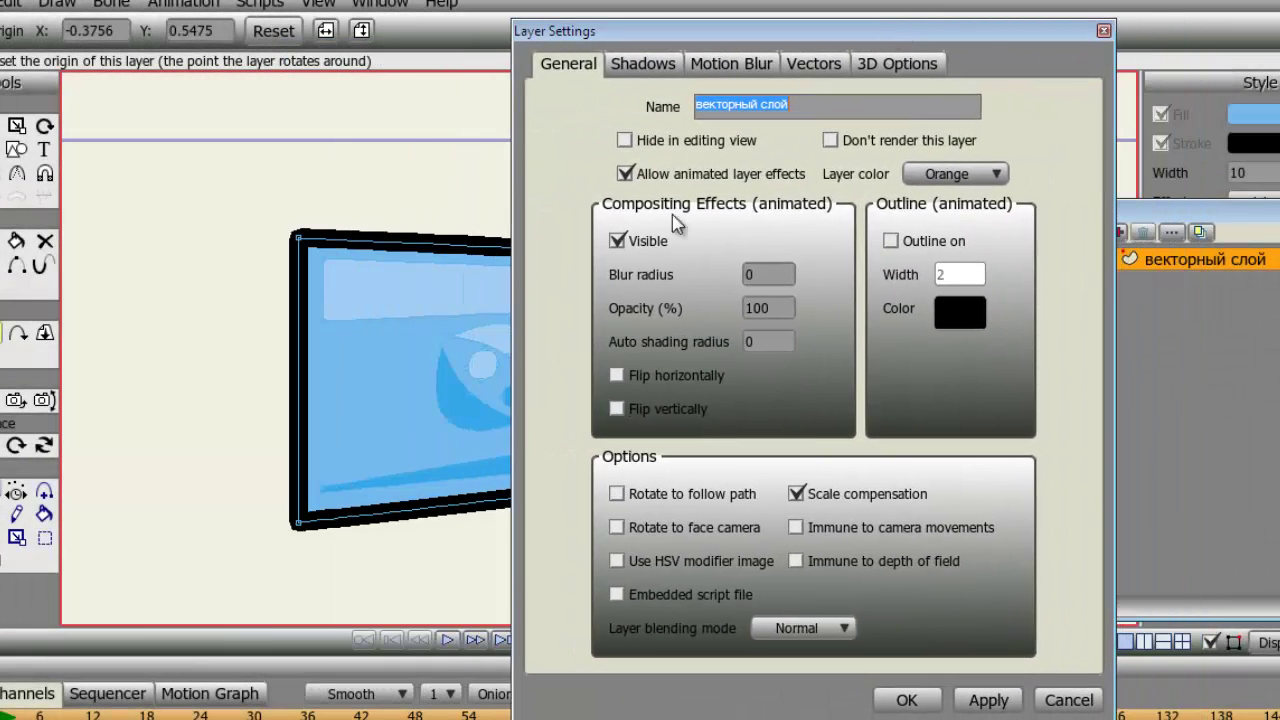
# Turn on the layer outline with width 1 and red colour F91B3A, apply it, and render the frame
pyautogui.click(891, 241)
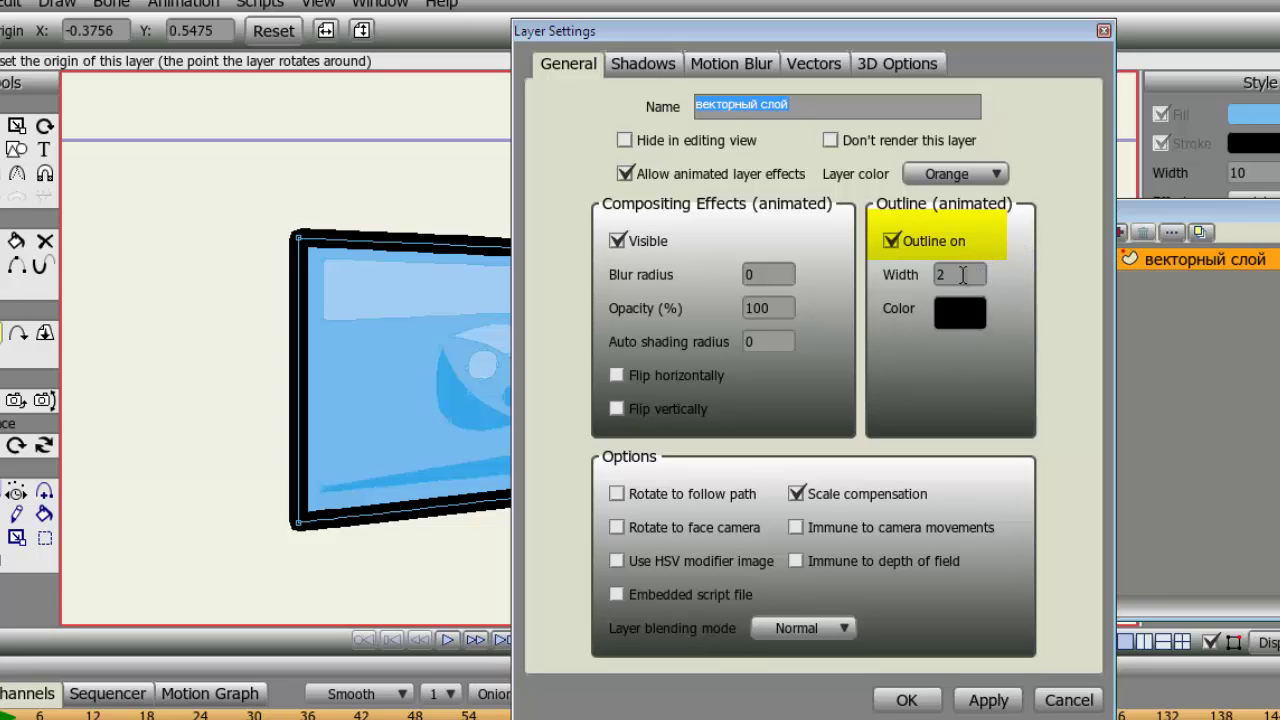
pyautogui.click(962, 276)
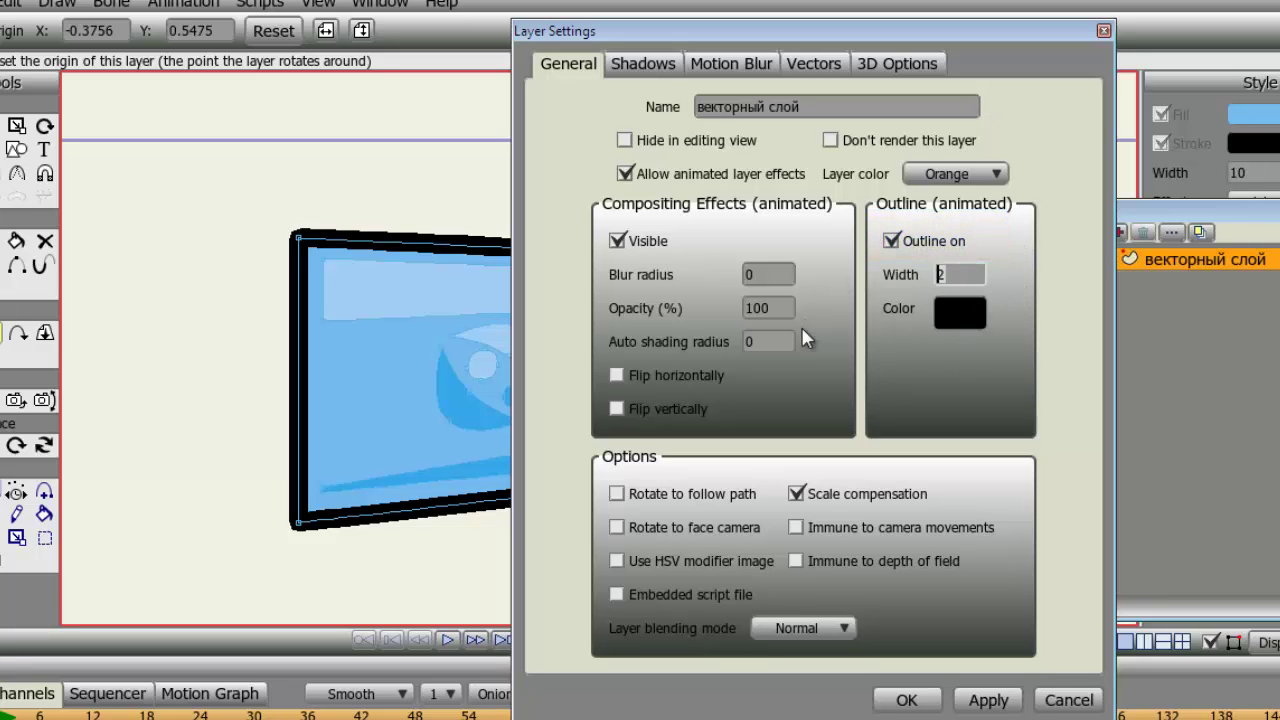
pyautogui.click(957, 314)
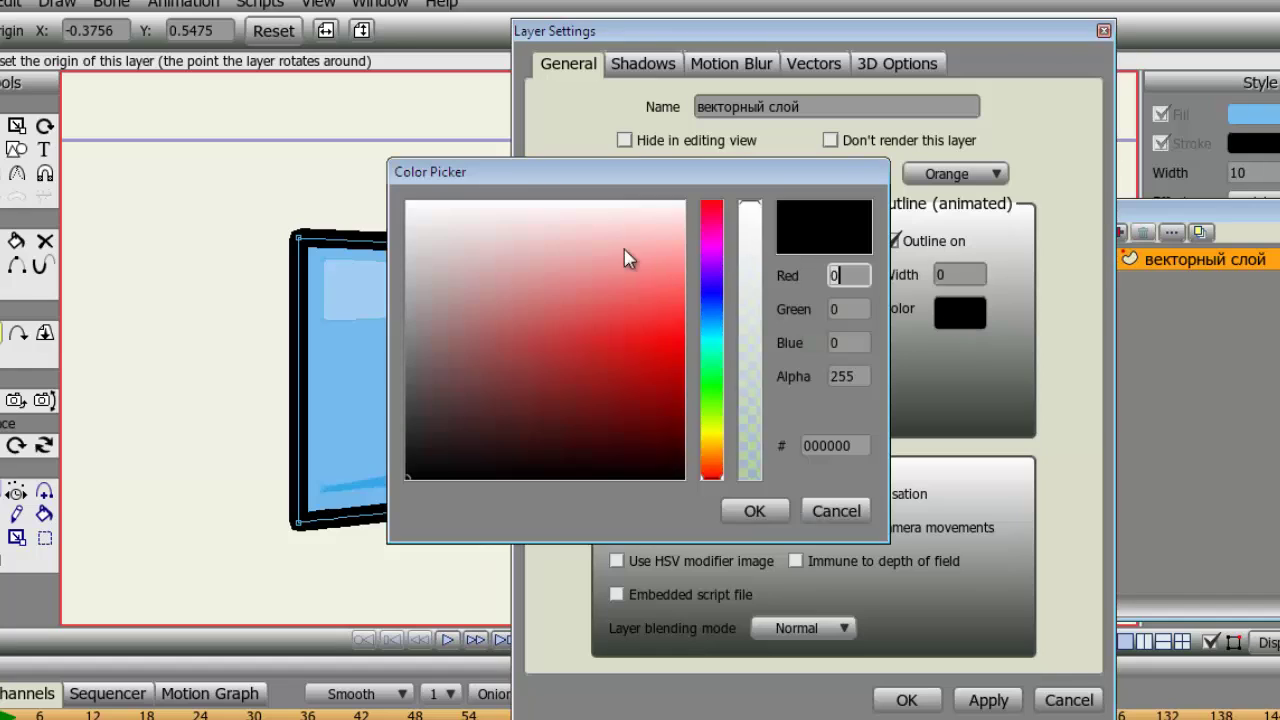
pyautogui.moveTo(718, 371); pyautogui.dragTo(715, 208)
pyautogui.click(668, 327)
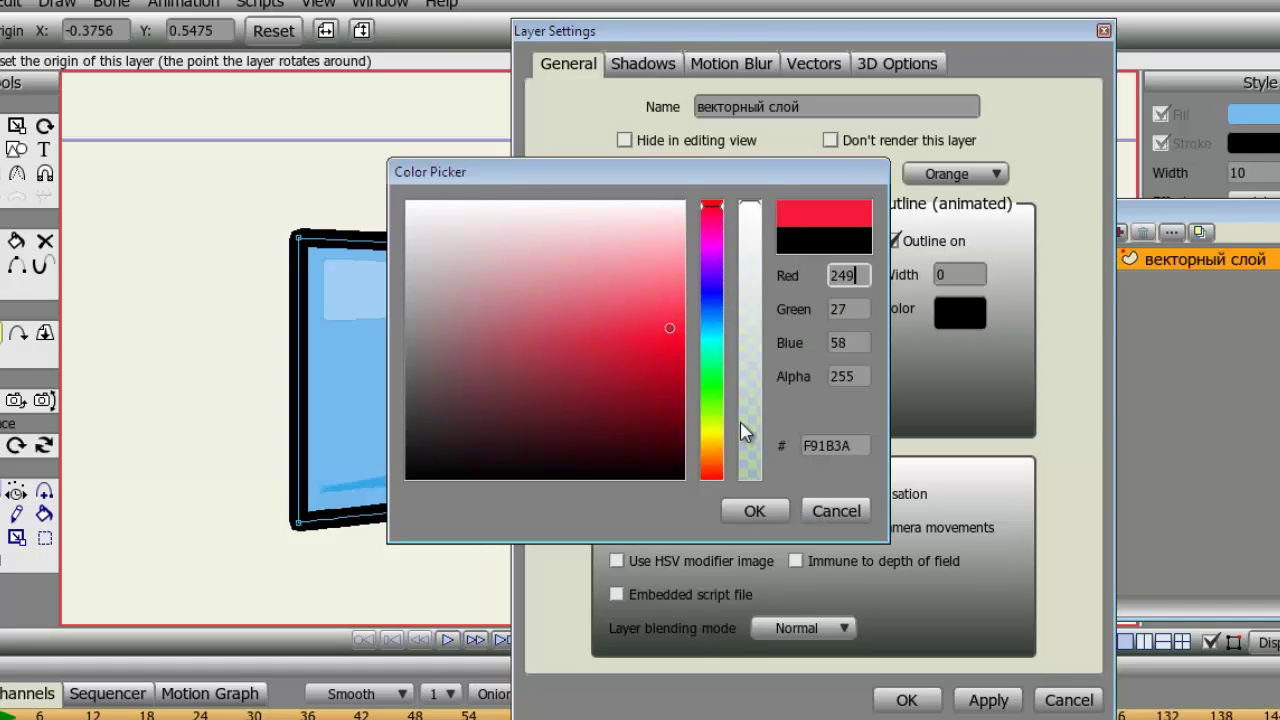
pyautogui.click(754, 510)
pyautogui.click(988, 700)
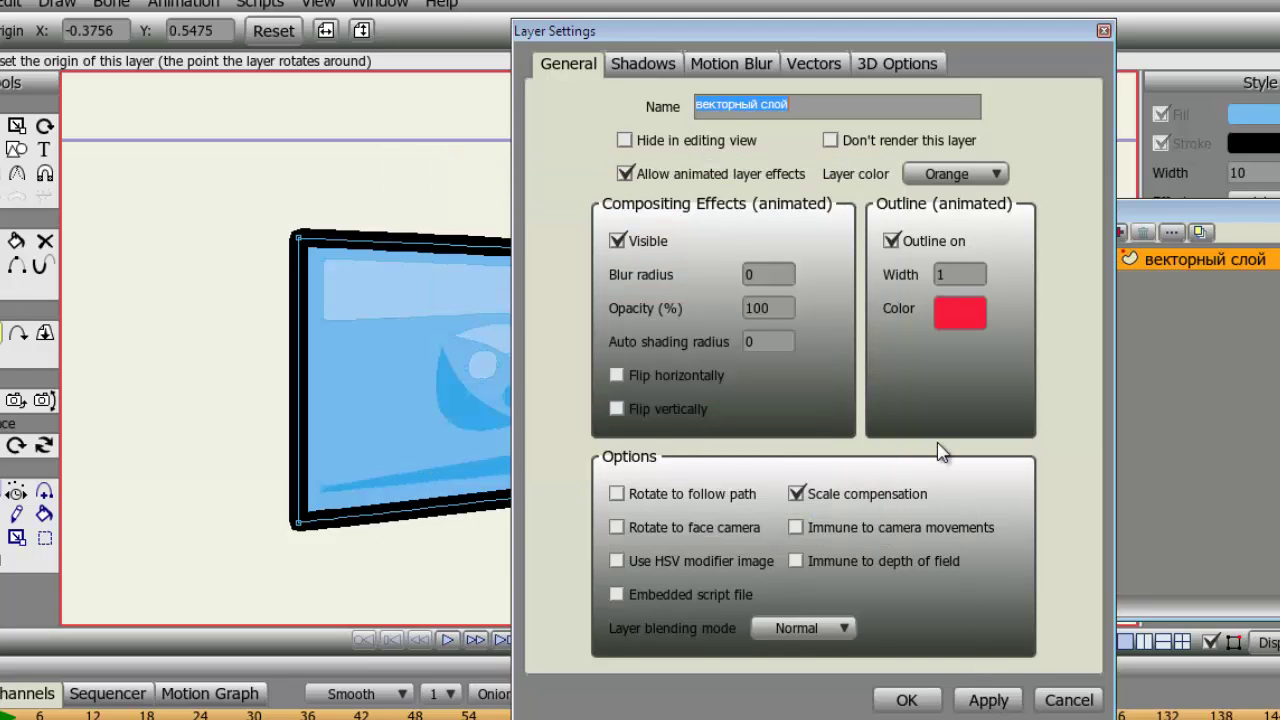
pyautogui.hotkey('ctrl', 'r')
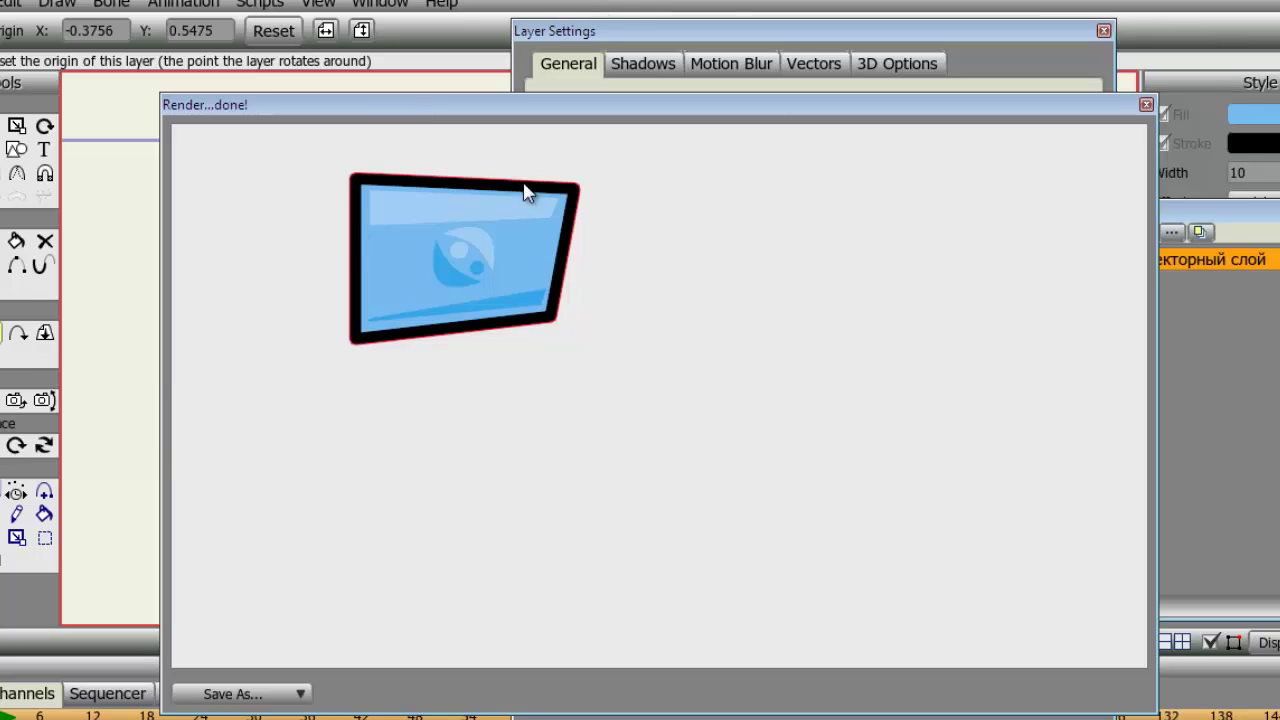
pyautogui.click(1146, 104)
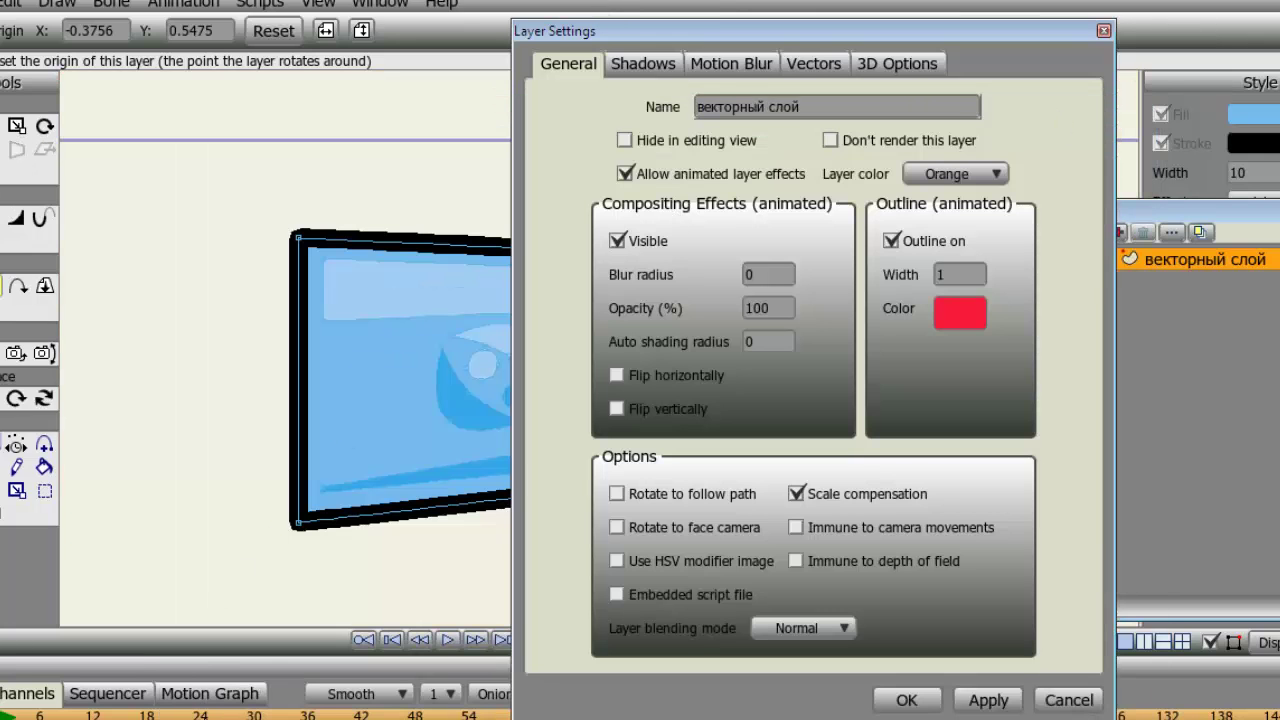
# Set the layer outline's width to 6, apply it, and render the frame
pyautogui.write('6')
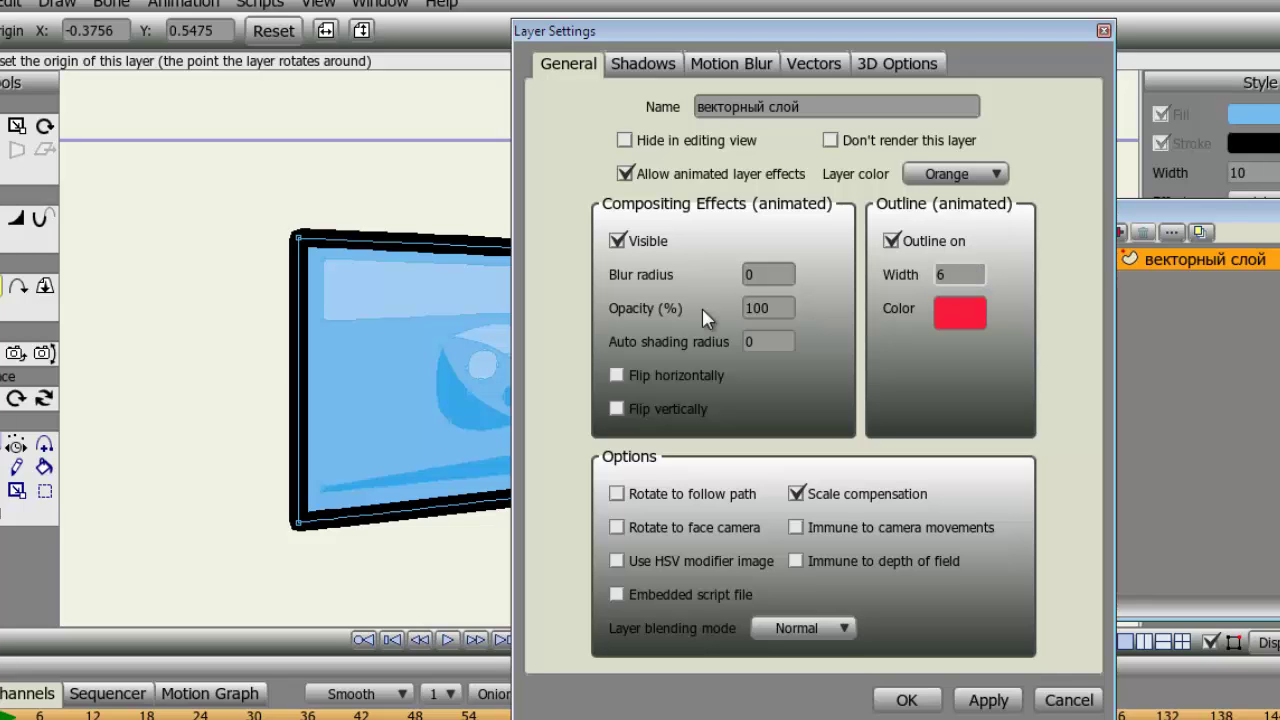
pyautogui.click(982, 697)
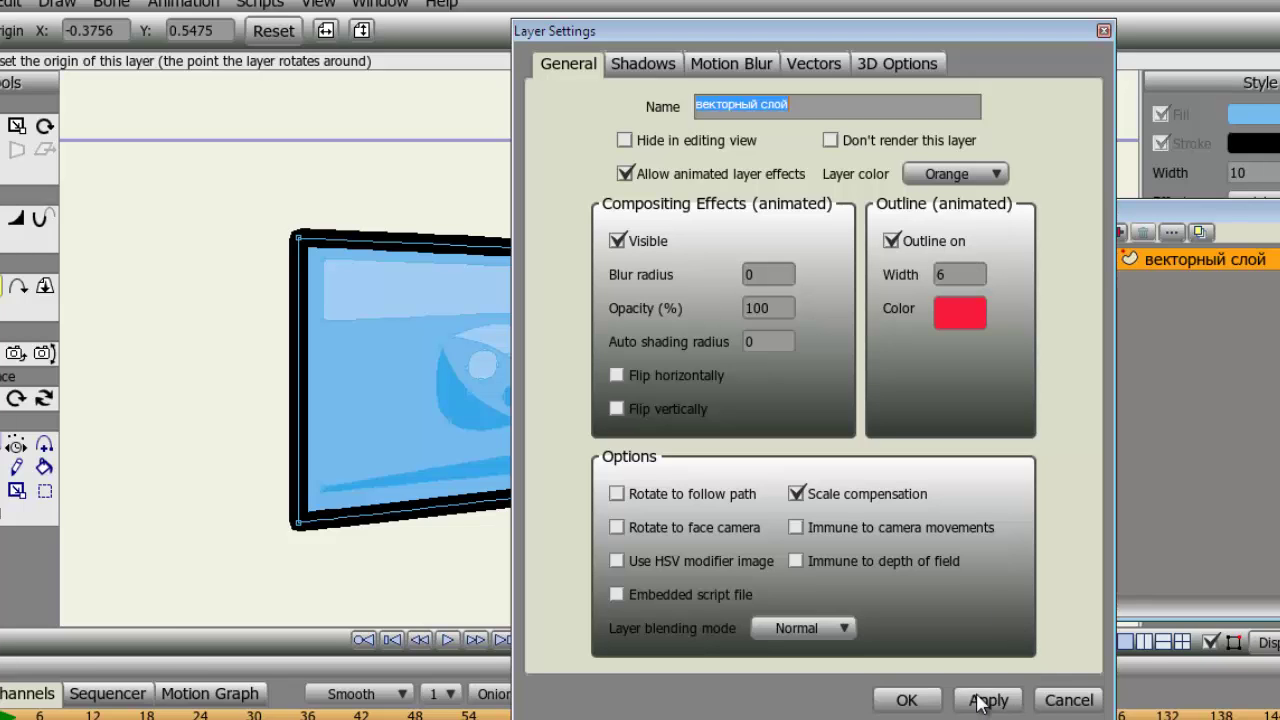
pyautogui.hotkey('ctrl', 'r')
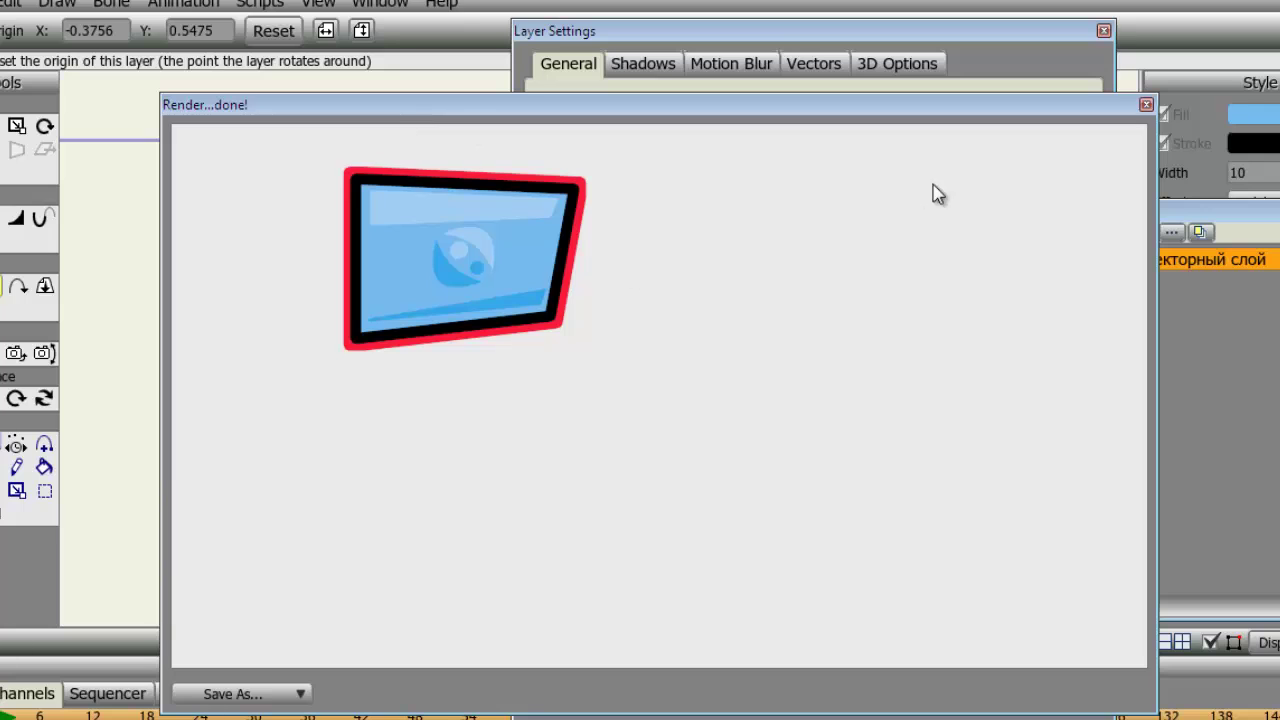
pyautogui.click(1146, 105)
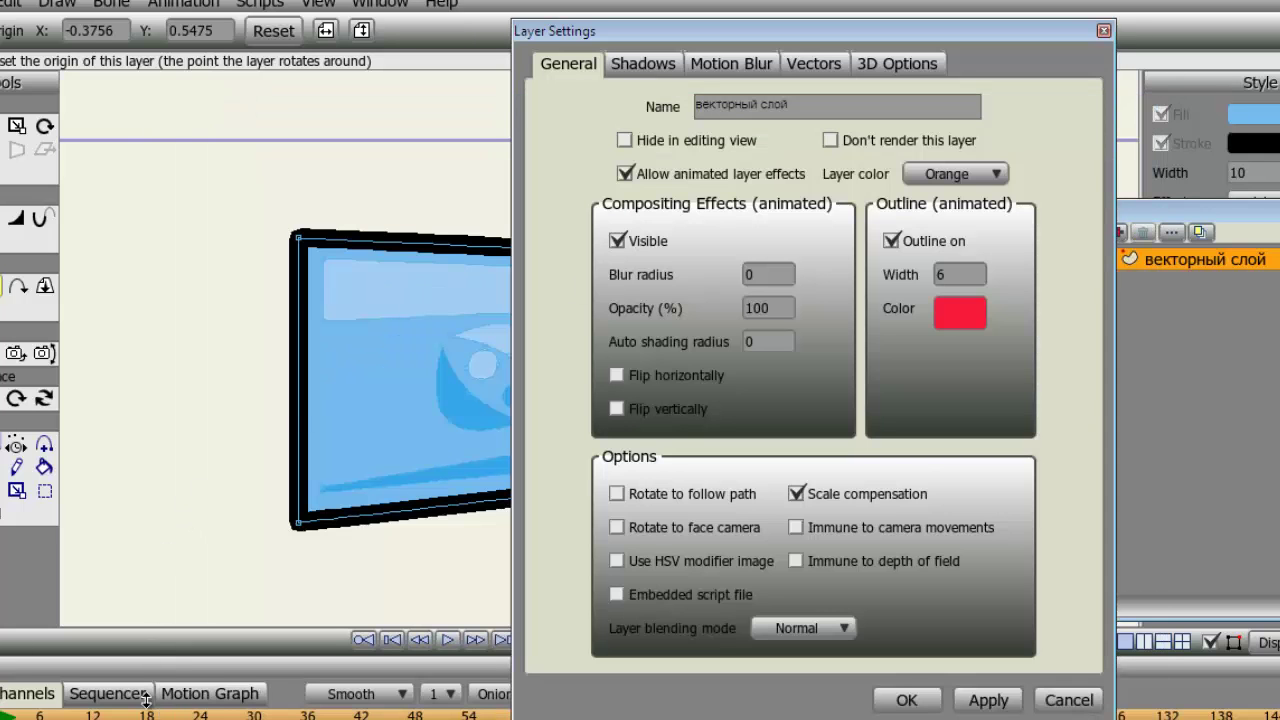
pyautogui.hotkey('ctrl', 'r')
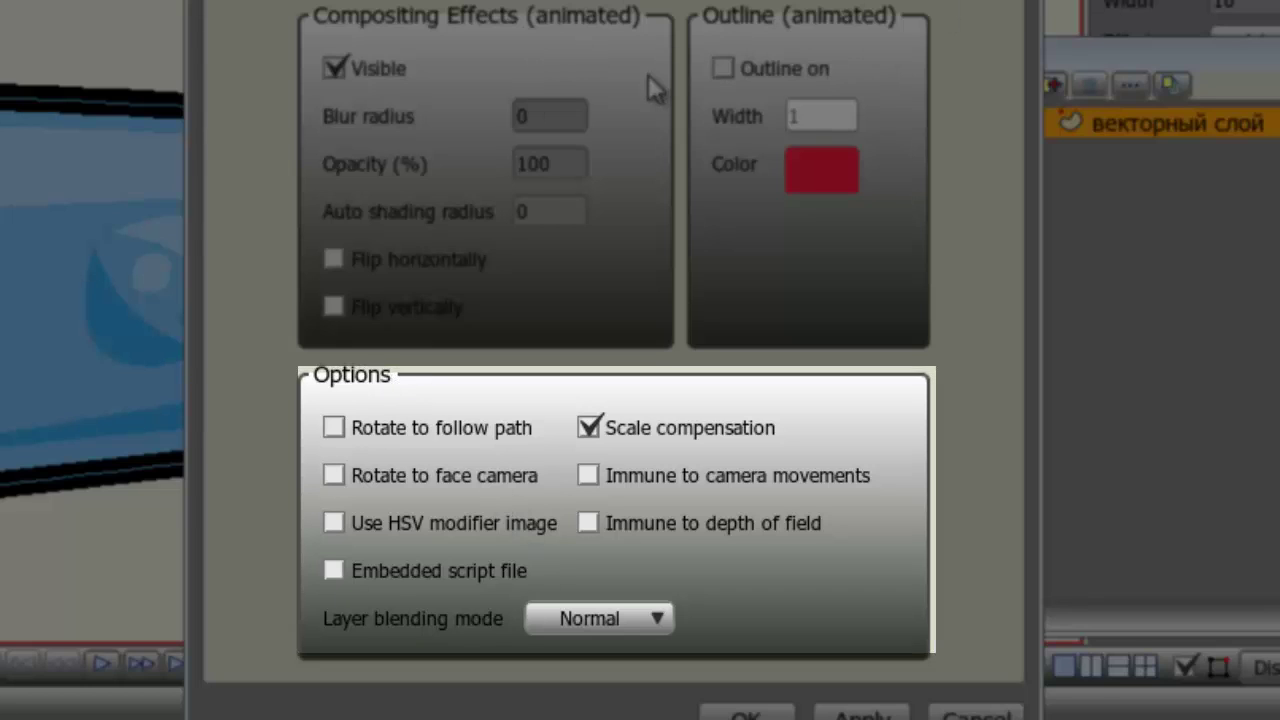
# Uncover the monitor, select all its points, and try scaling them with the Scale Points tool
pyautogui.click(589, 427)
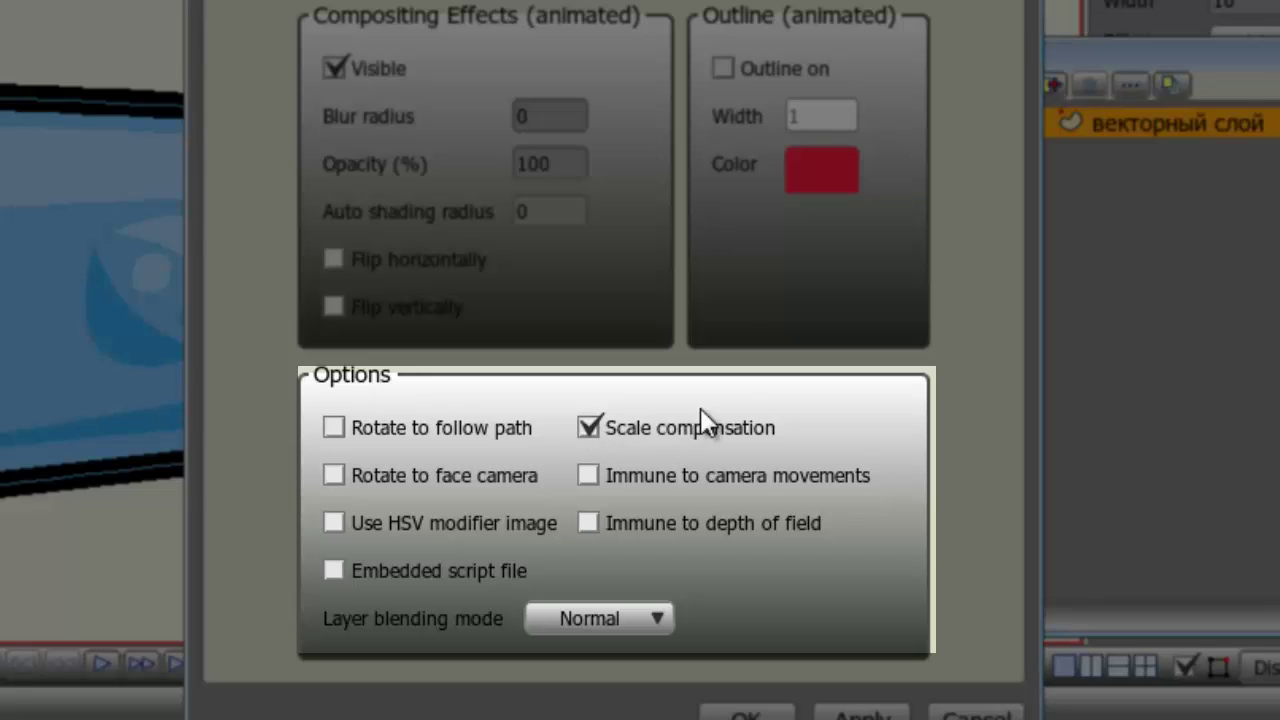
pyautogui.moveTo(600, 2); pyautogui.dragTo(970, 23)
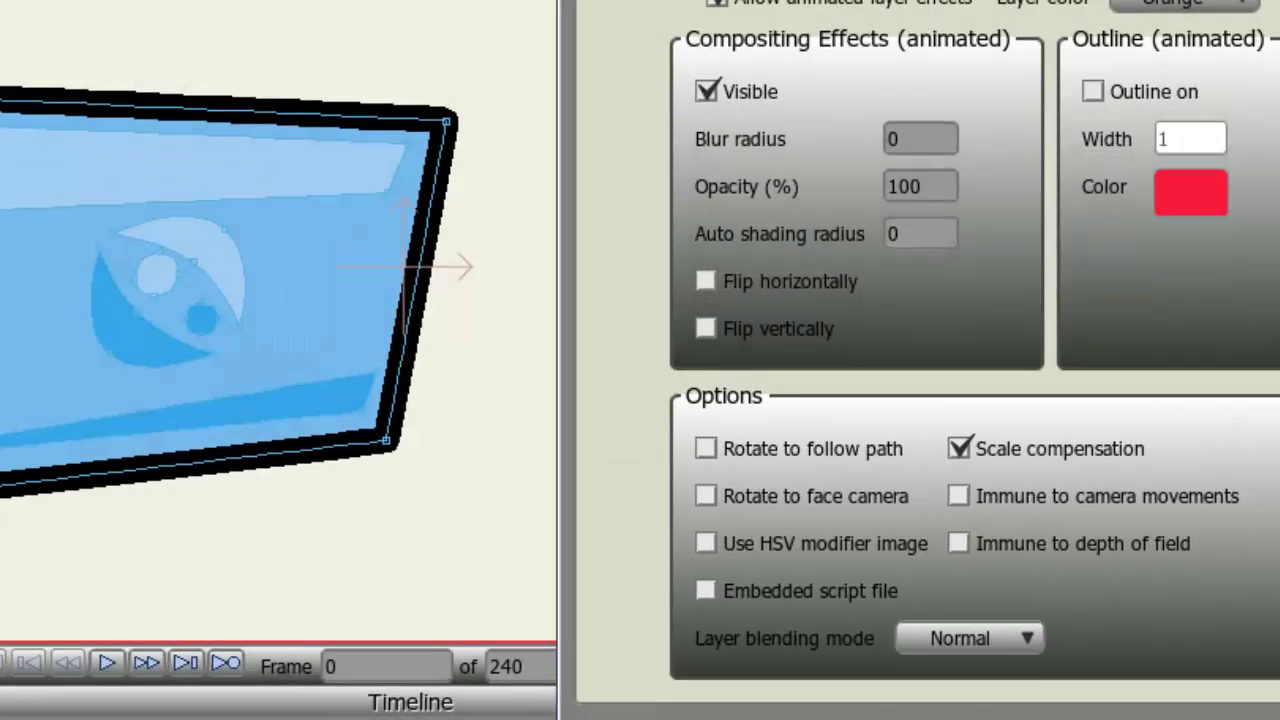
pyautogui.moveTo(2, 21); pyautogui.dragTo(586, 590)
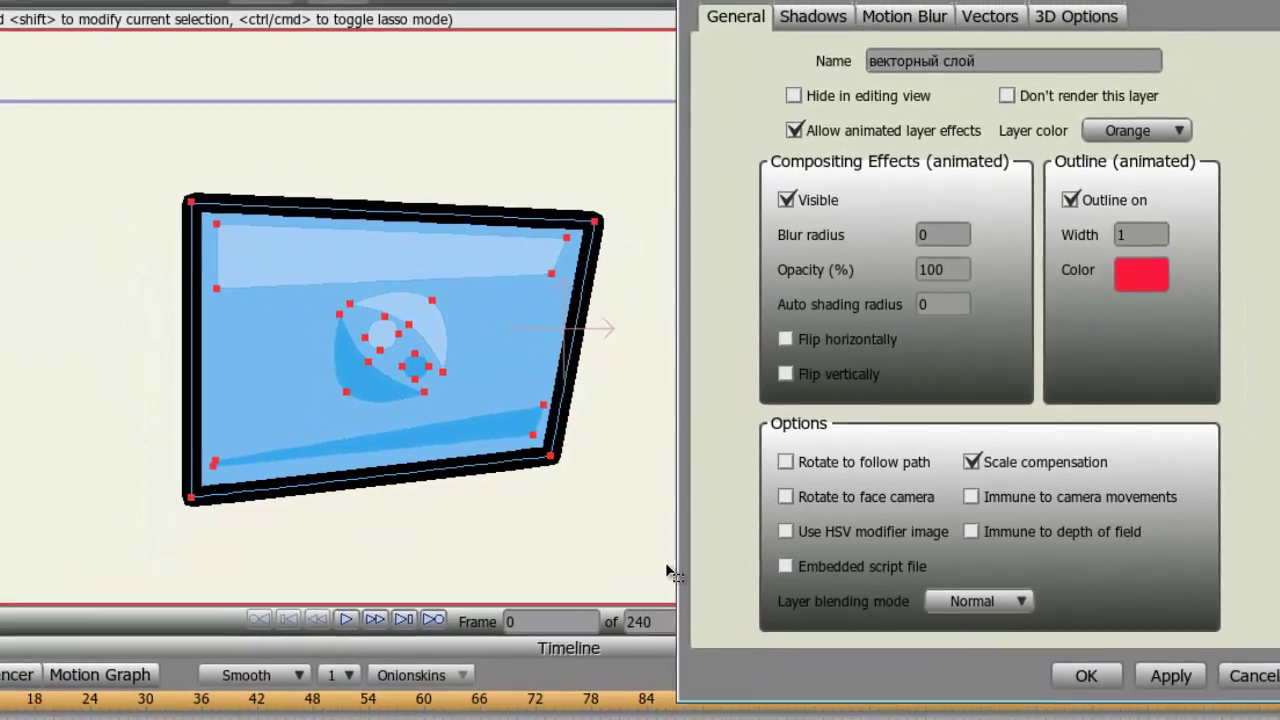
pyautogui.press('t')
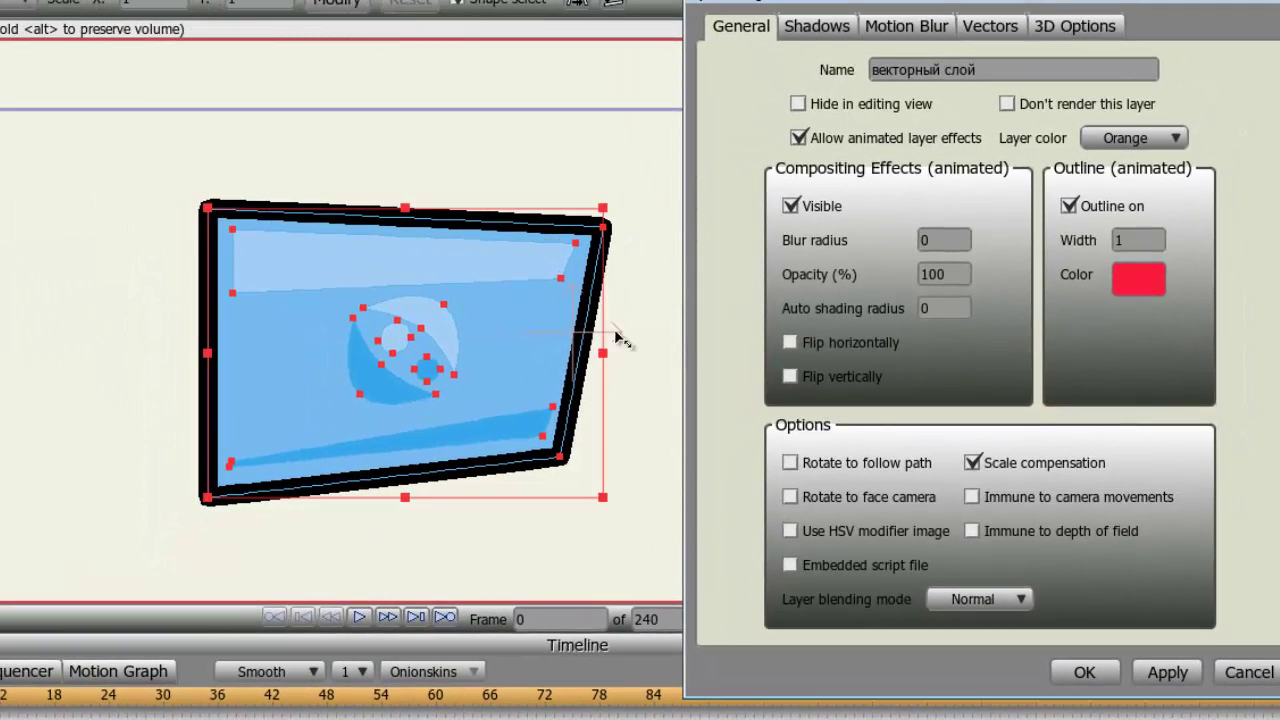
pyautogui.moveTo(607, 213)
pyautogui.mouseDown()
pyautogui.moveTo(470, 343)
pyautogui.moveTo(555, 258)
pyautogui.moveTo(600, 234)
pyautogui.mouseUp()
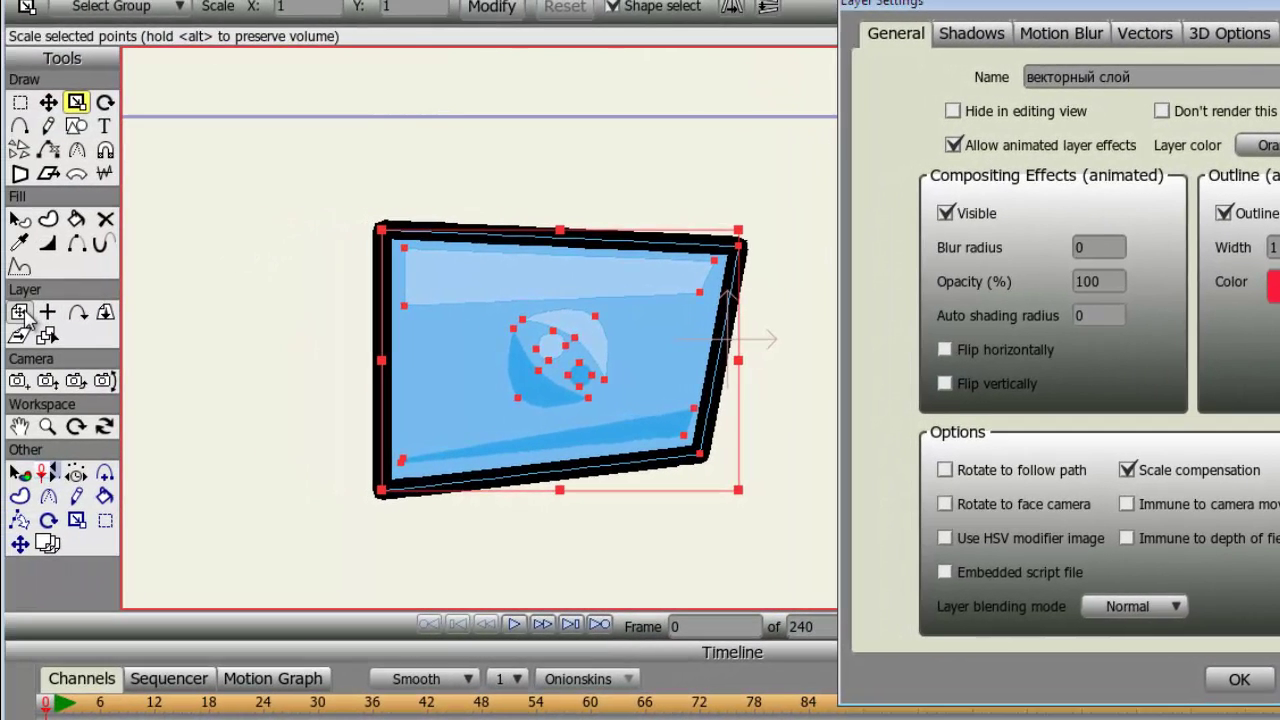
# Shrink the whole layer to a scale of about 0.32 with Transform Layer, and enlarge it again to about 1.06
pyautogui.click(19, 312)
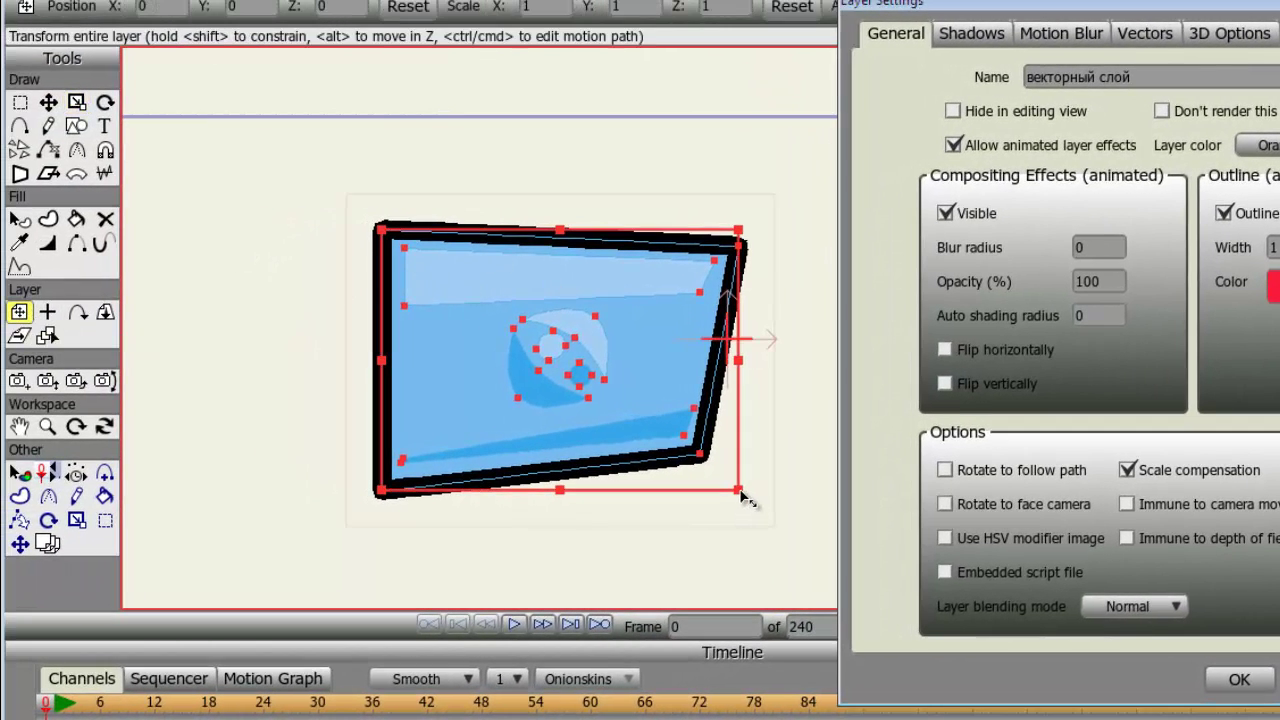
pyautogui.moveTo(740, 493); pyautogui.dragTo(723, 476)
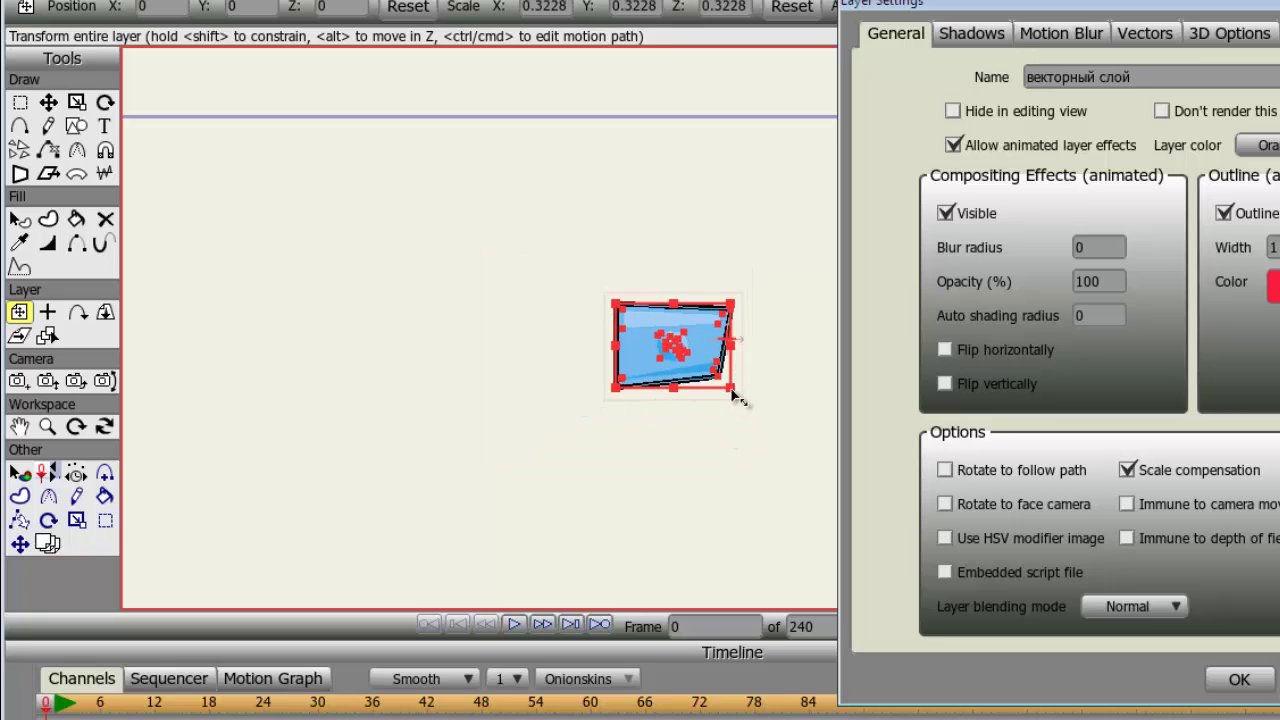
pyautogui.moveTo(621, 389); pyautogui.dragTo(436, 545)
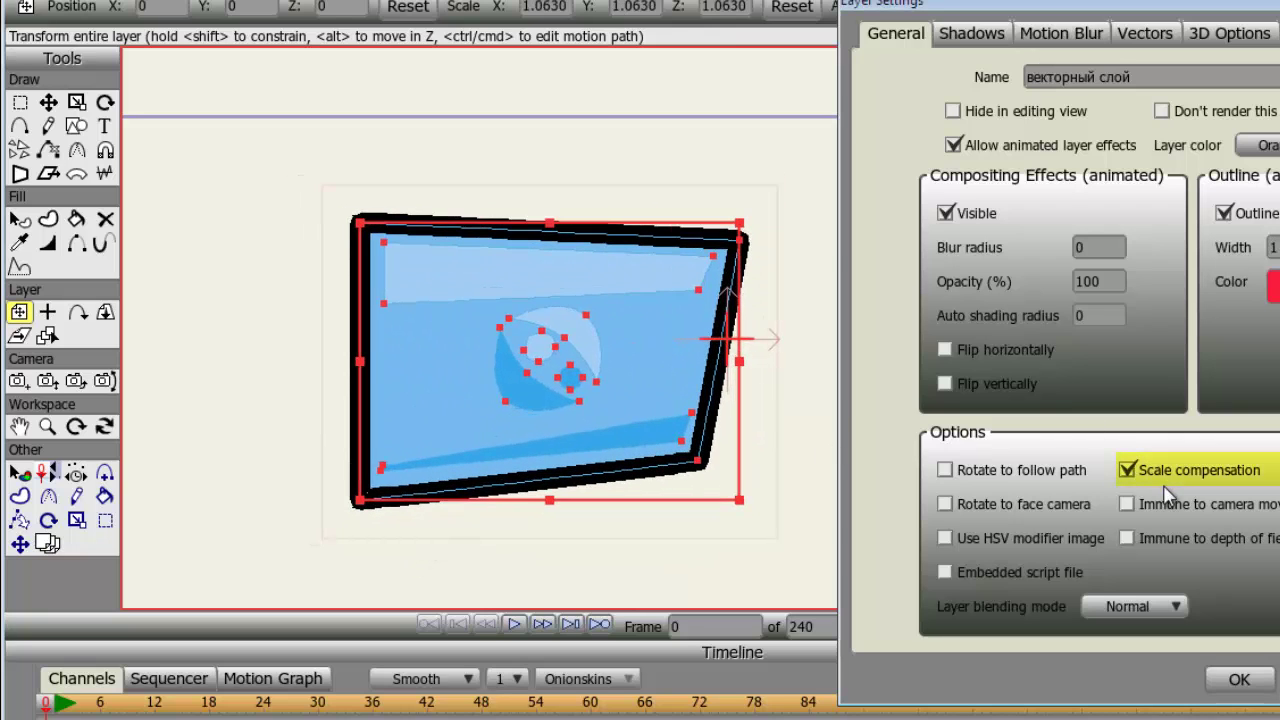
# Turn off Scale compensation for the layer and scale the whole layer again from its lower-left corner
pyautogui.click(1133, 472)
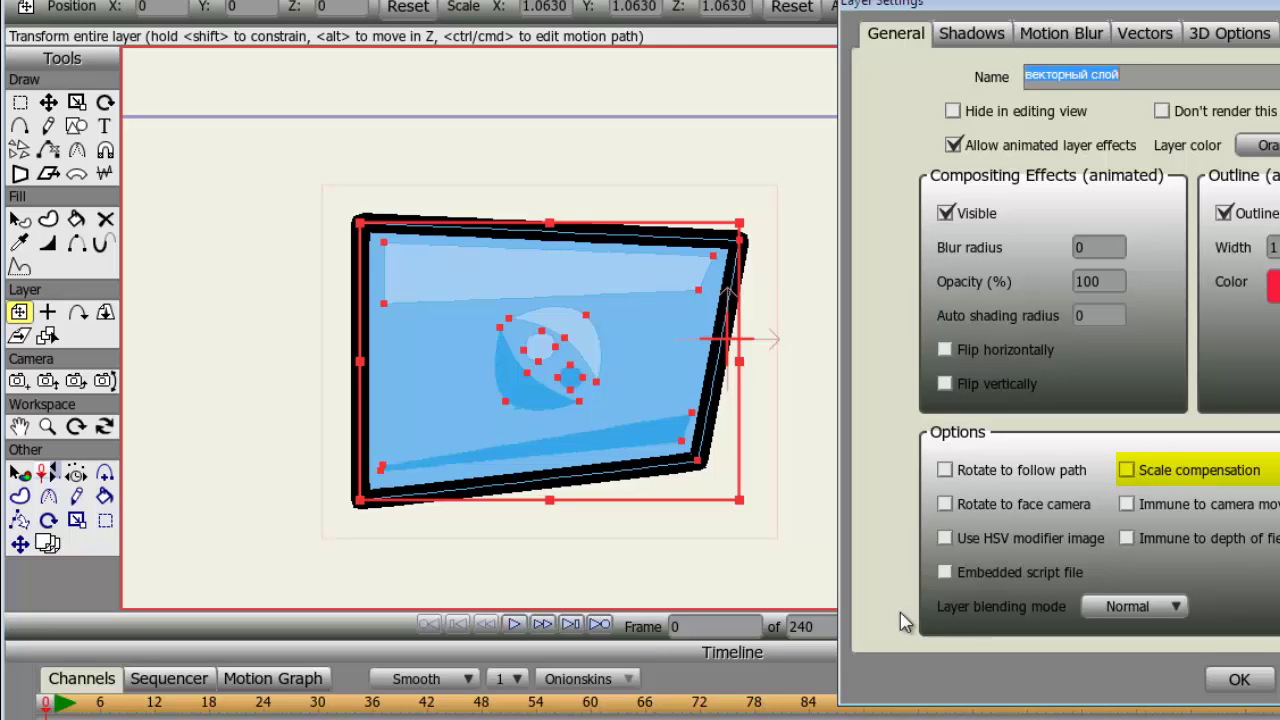
pyautogui.moveTo(360, 505); pyautogui.dragTo(431, 507)
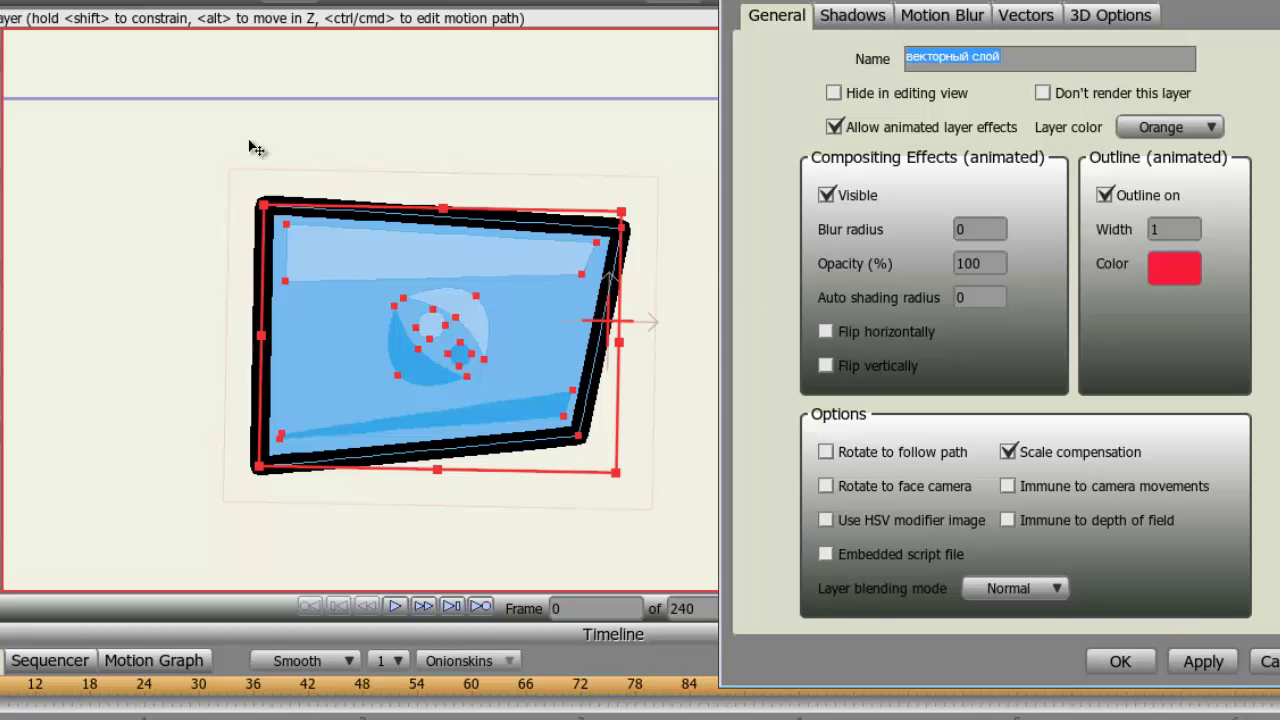
pyautogui.press('g')
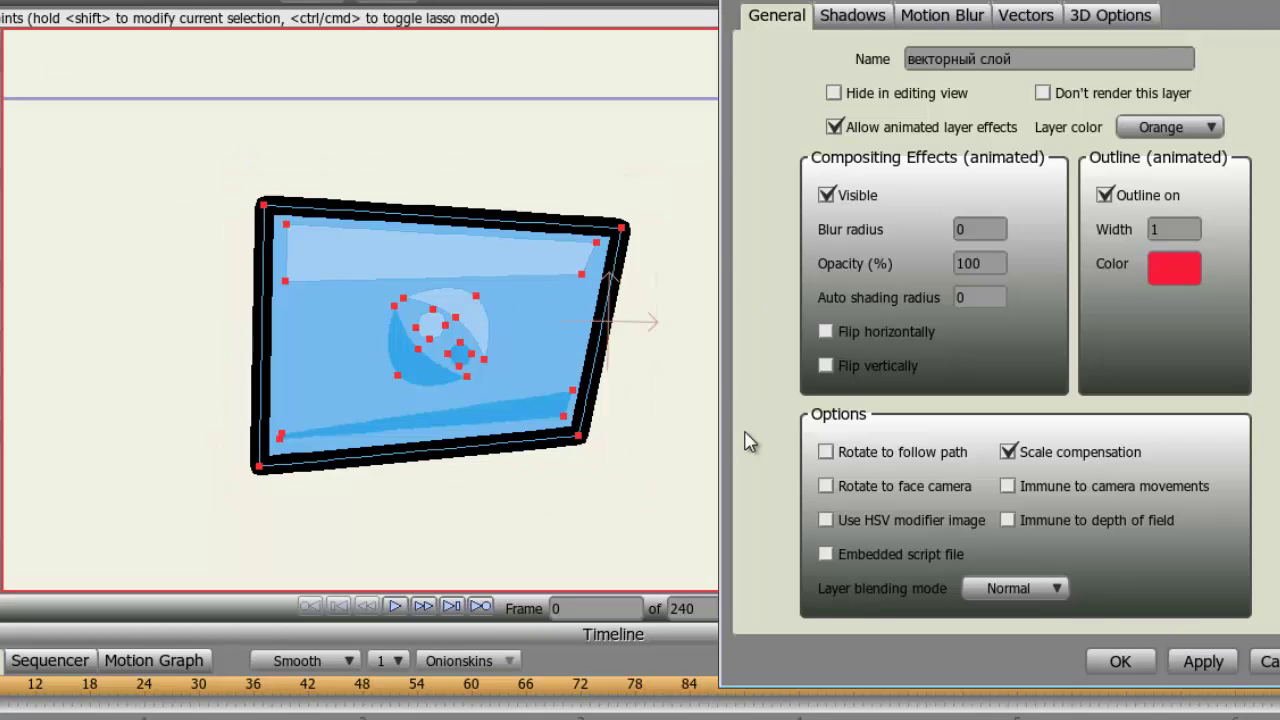
# Make the layer immune to camera movements, apply it, and keep the Layer Settings window clear of the monitor
pyautogui.moveTo(950, 3); pyautogui.dragTo(709, 0)
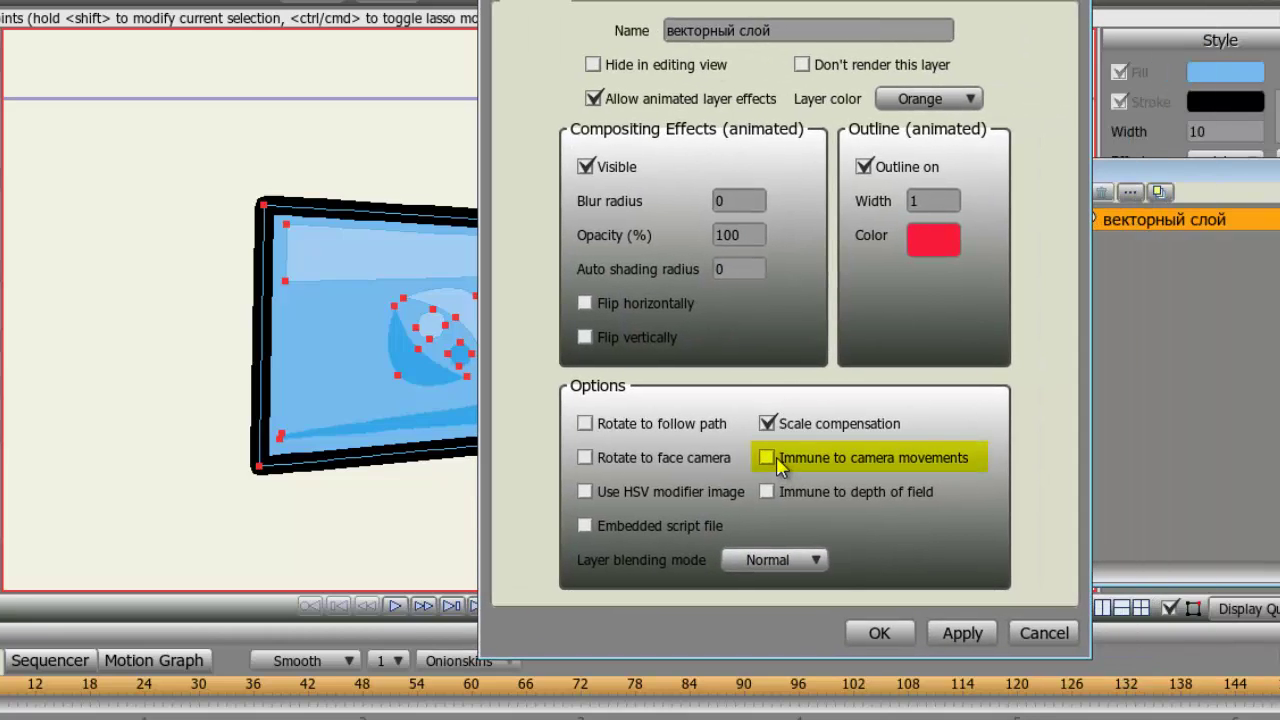
pyautogui.click(775, 456)
pyautogui.moveTo(910, 404); pyautogui.dragTo(1090, 407)
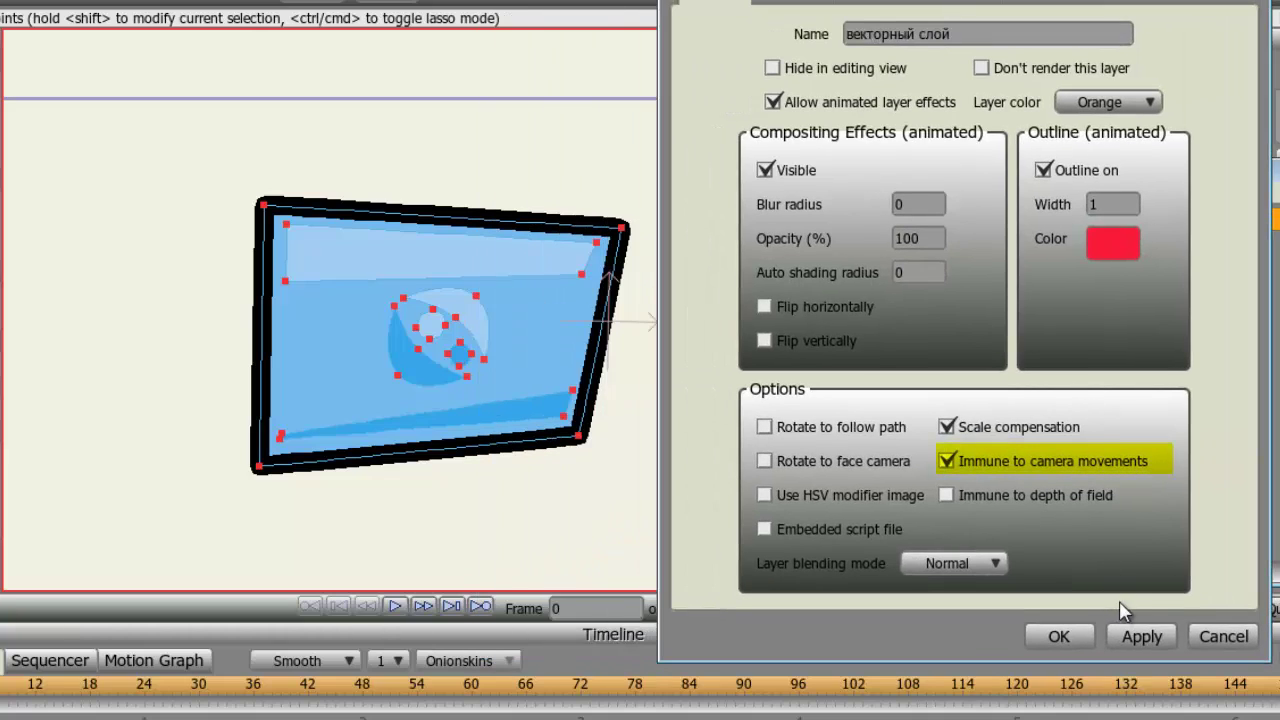
pyautogui.click(1142, 636)
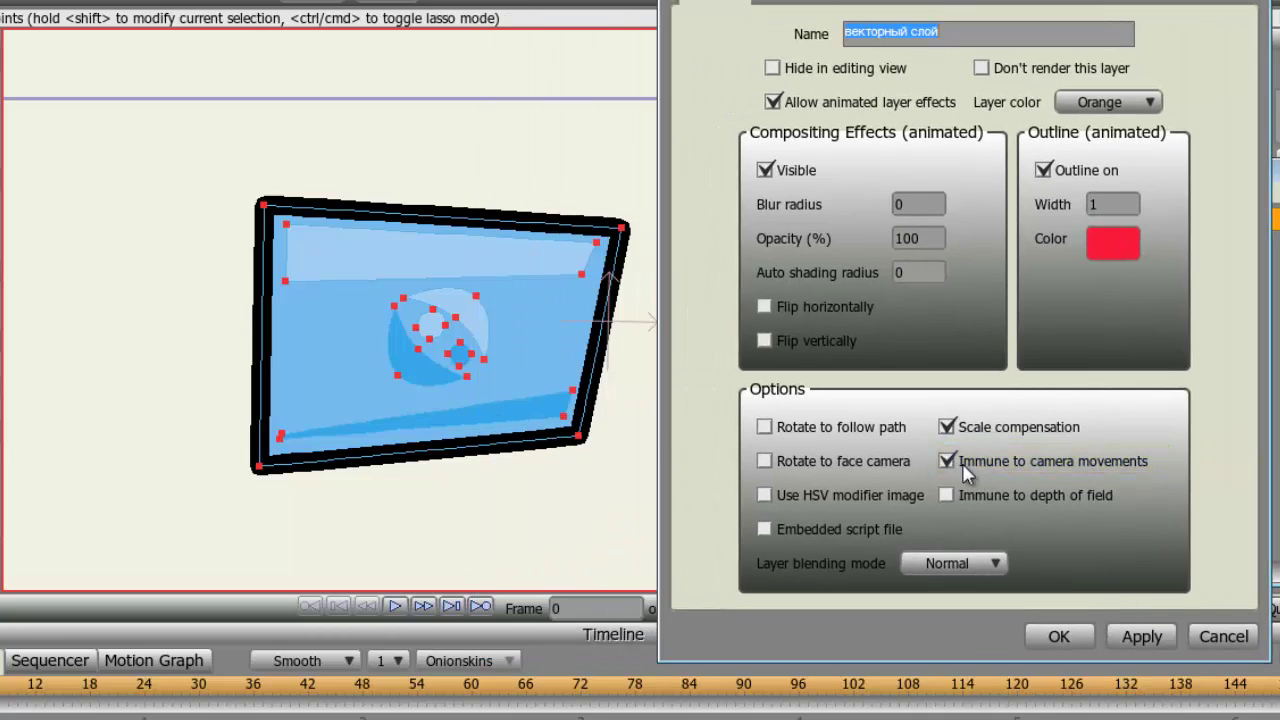
# Turn off the layer's immunity to camera movements, make it immune to depth of field, and apply the change
pyautogui.click(200, 380)
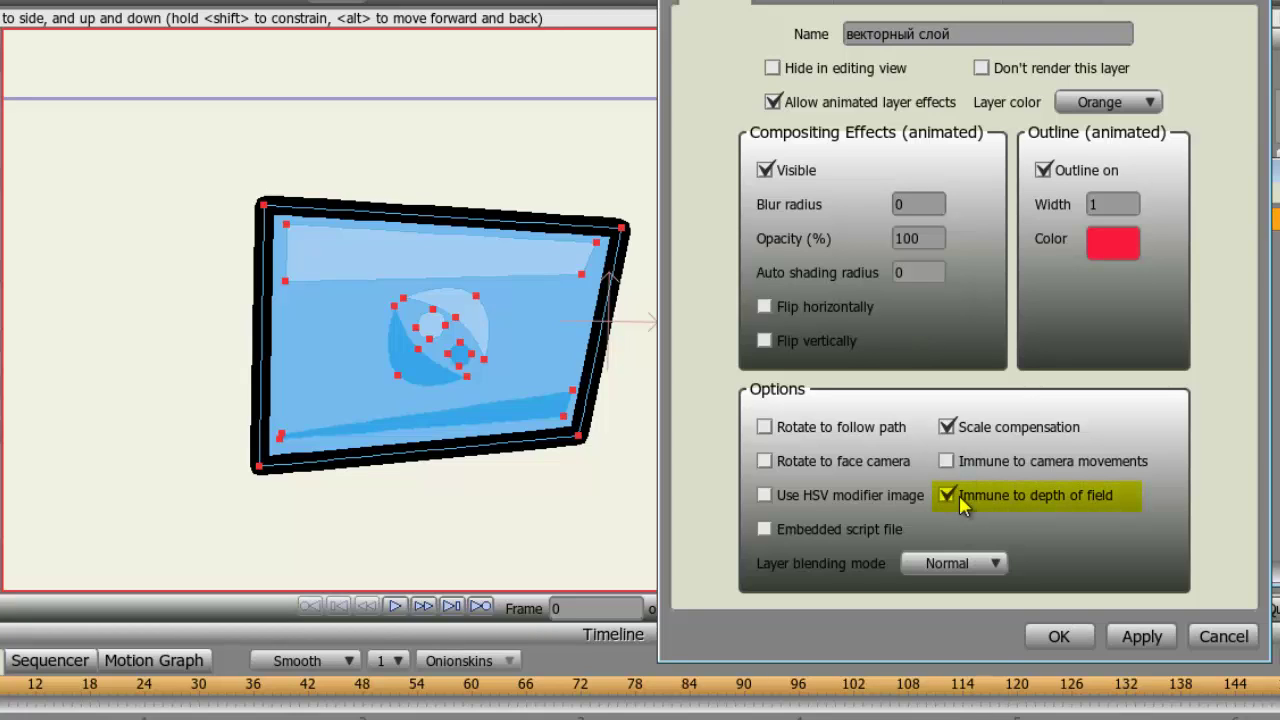
pyautogui.click(1141, 636)
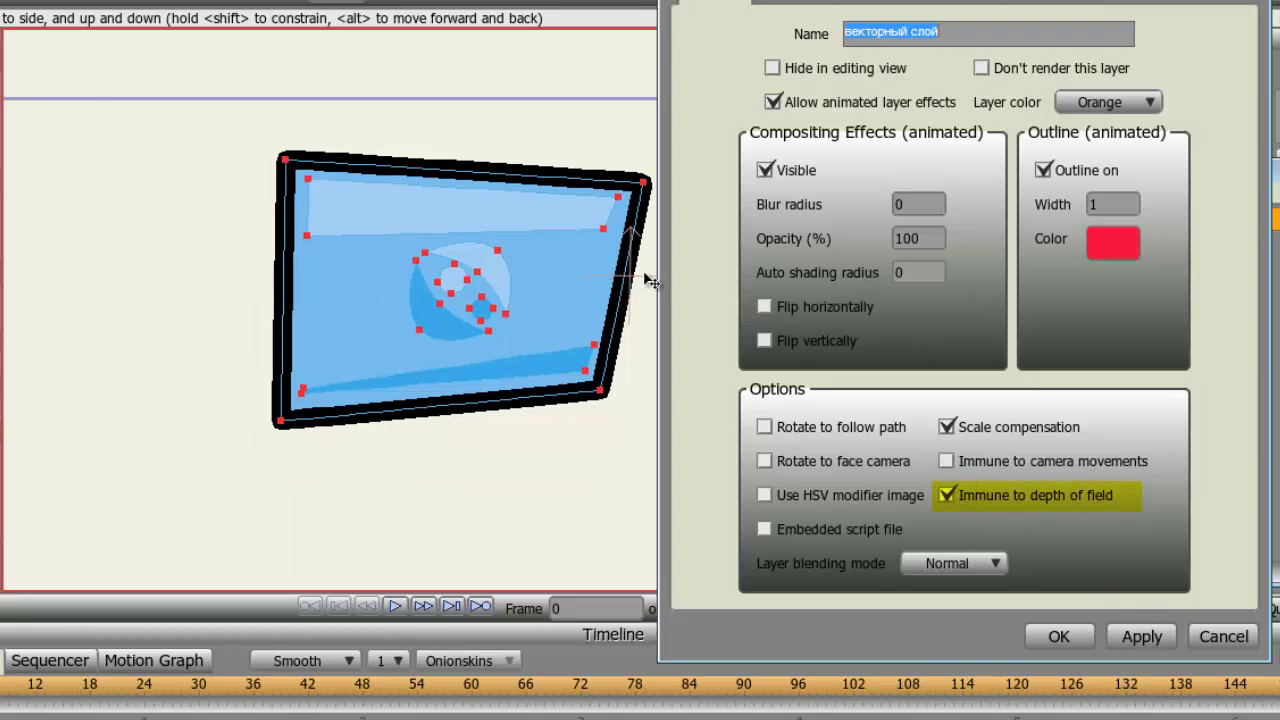
# Enable depth of field in the project settings with a focus distance of 100, and preview-render the frame
pyautogui.hotkey('alt', 'f')
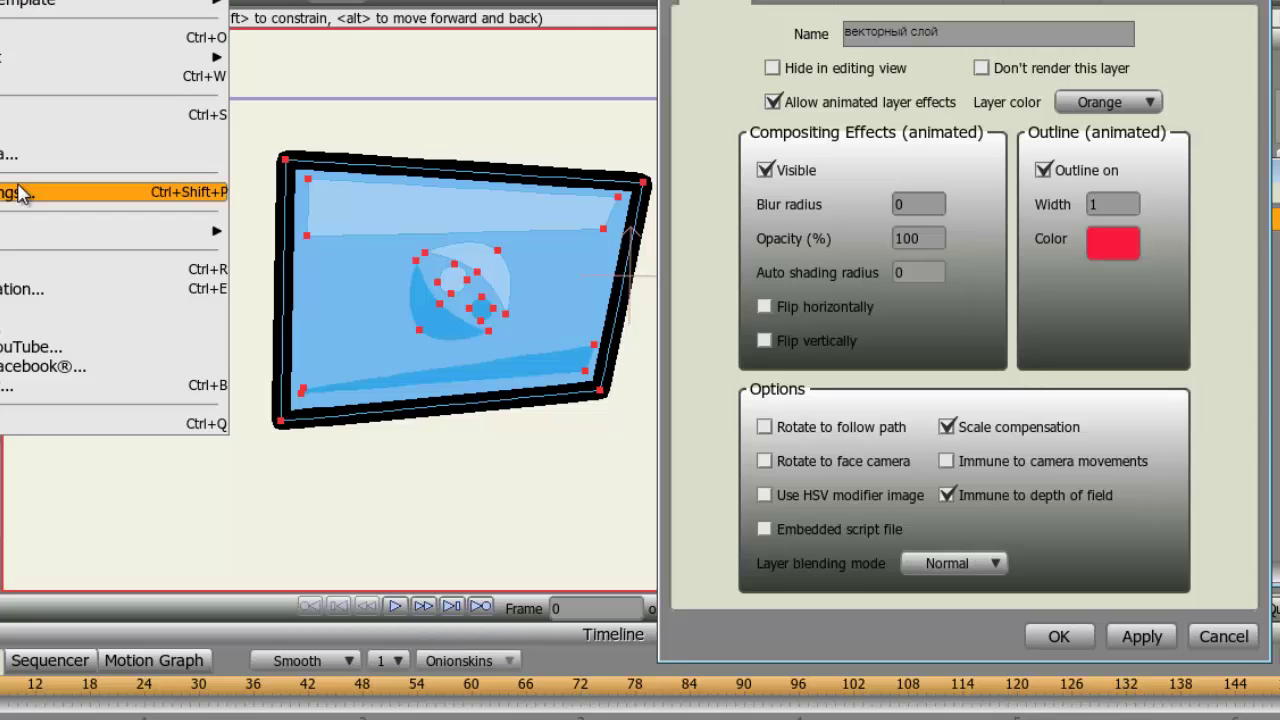
pyautogui.click(380, 102)
pyautogui.moveTo(337, 64); pyautogui.dragTo(231, 31)
pyautogui.click(540, 88)
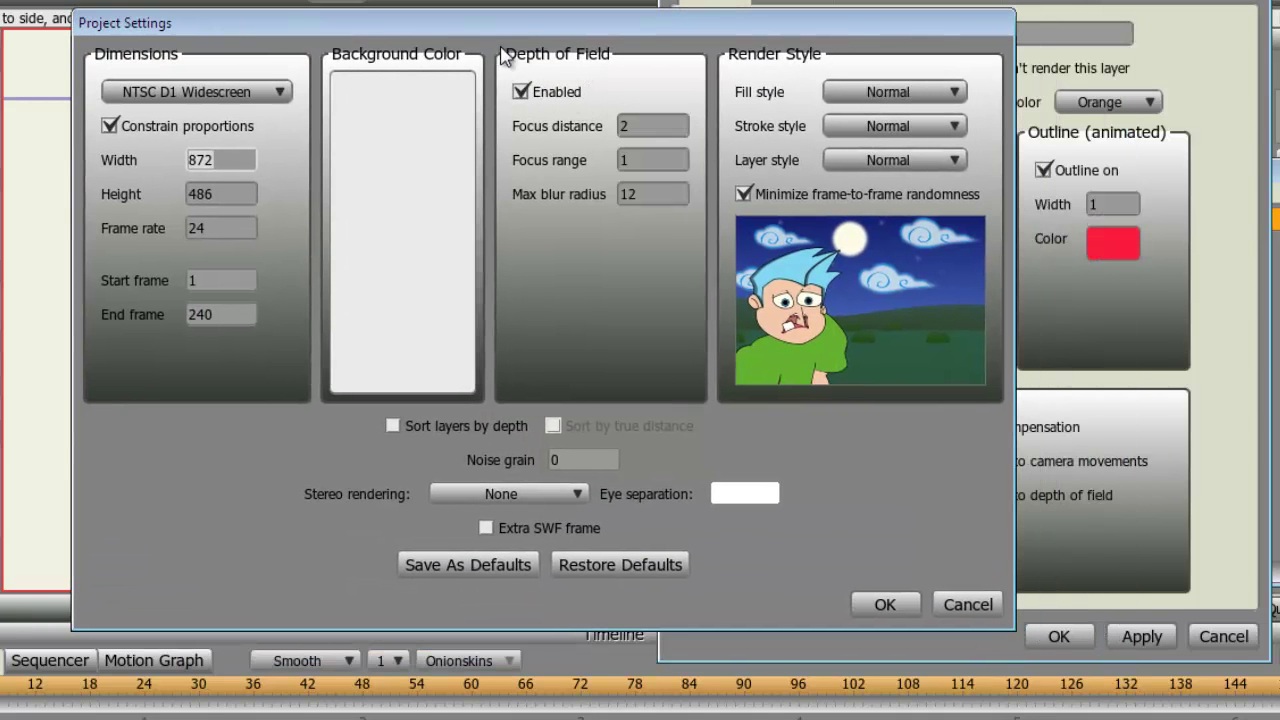
pyautogui.click(665, 129)
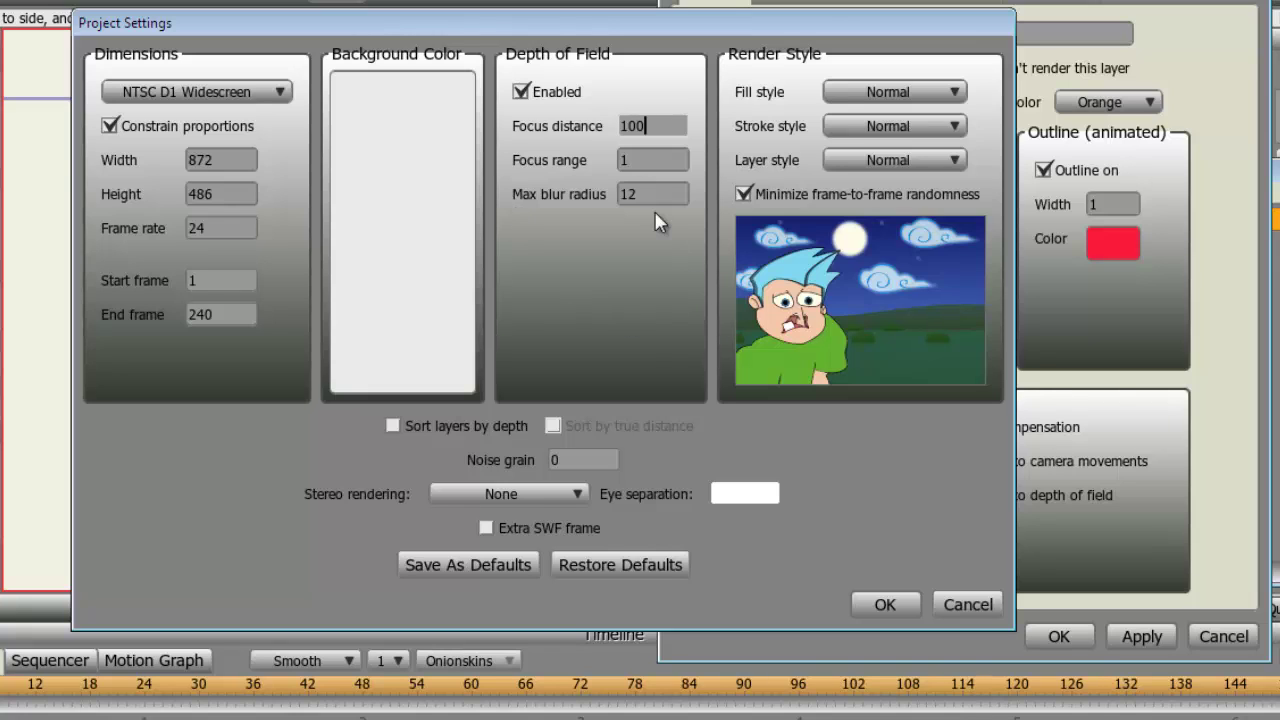
pyautogui.press('Return')
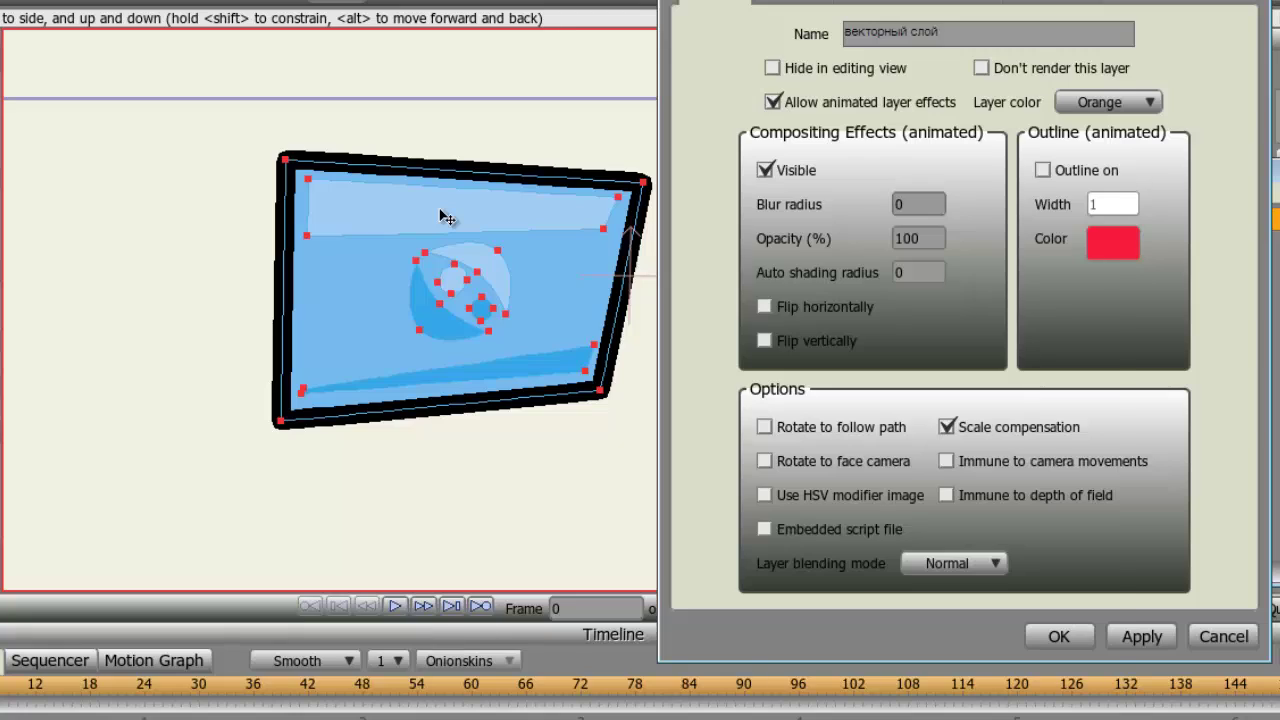
pyautogui.hotkey('ctrl', 'r')
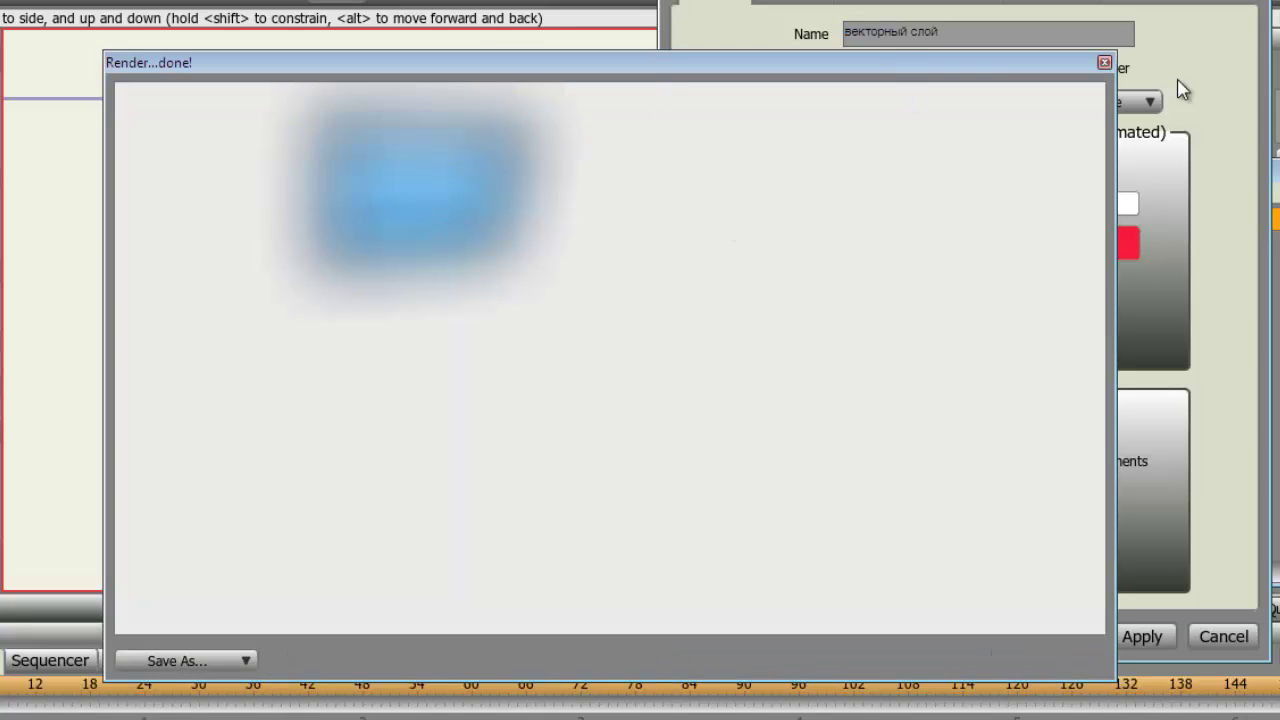
pyautogui.click(1104, 63)
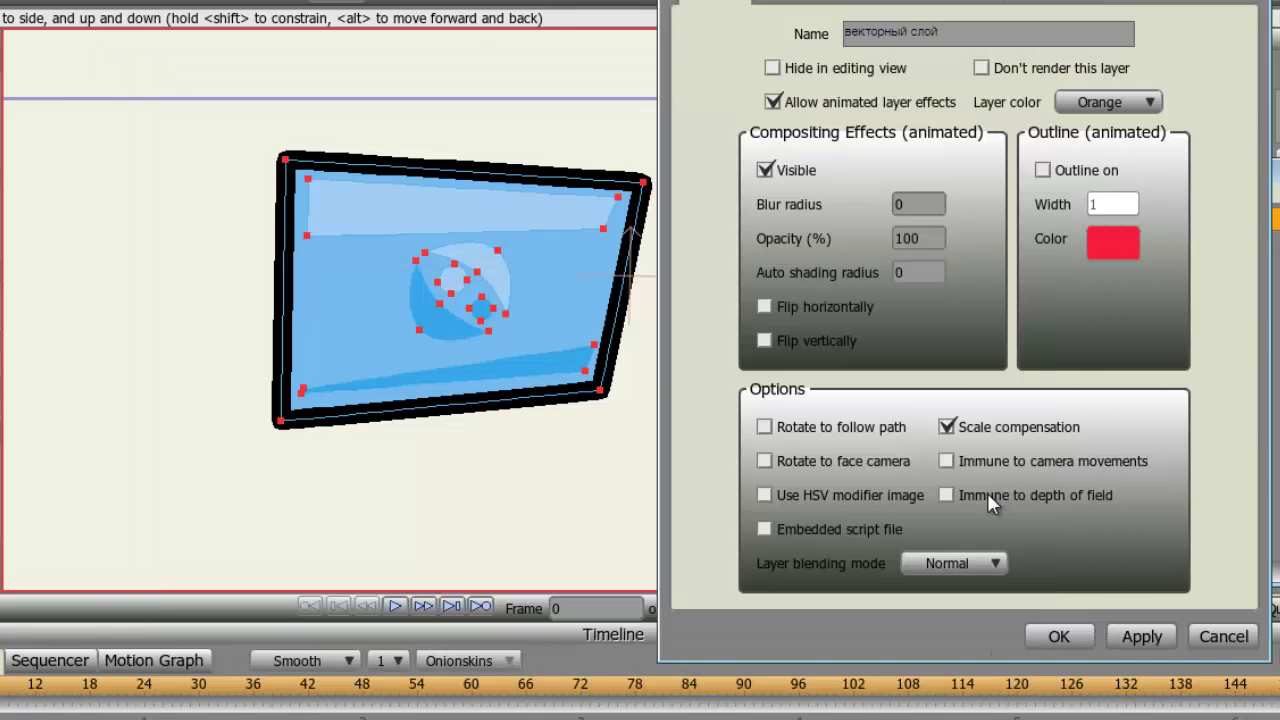
# Make the layer immune to depth of field, apply the change, and preview-render the frame again
pyautogui.click(946, 494)
pyautogui.click(1143, 636)
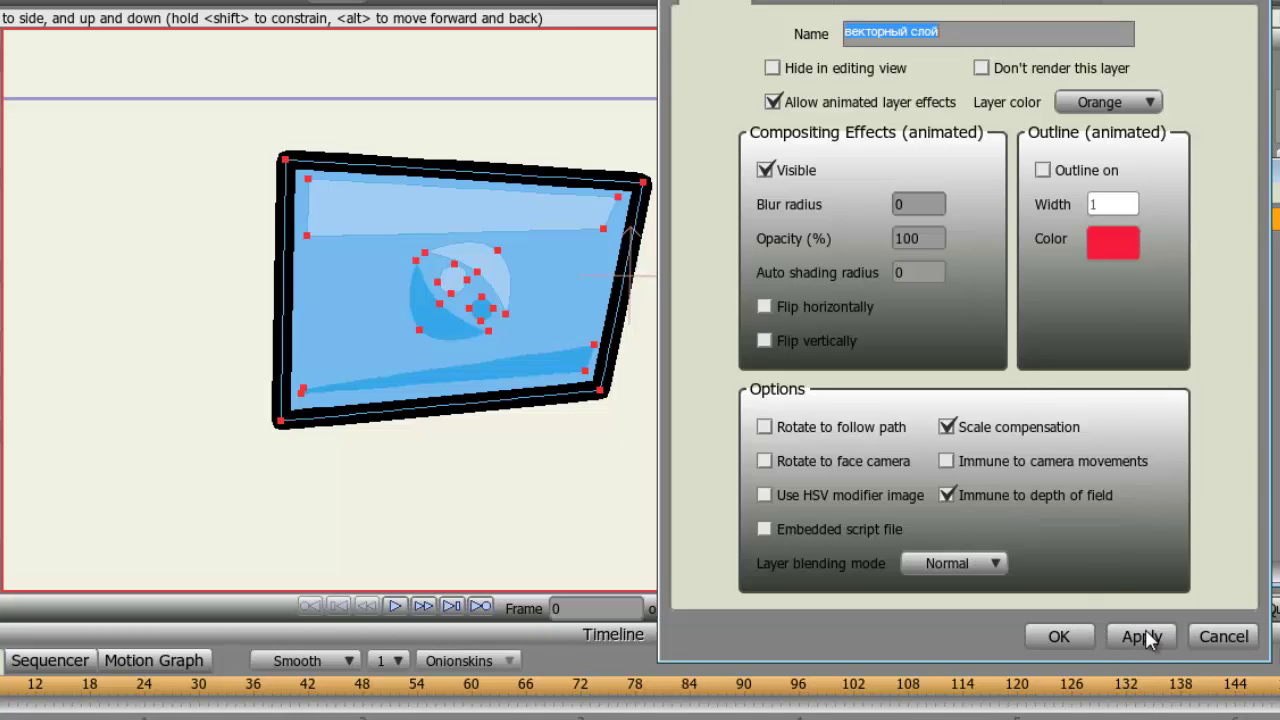
pyautogui.hotkey('ctrl', 'r')
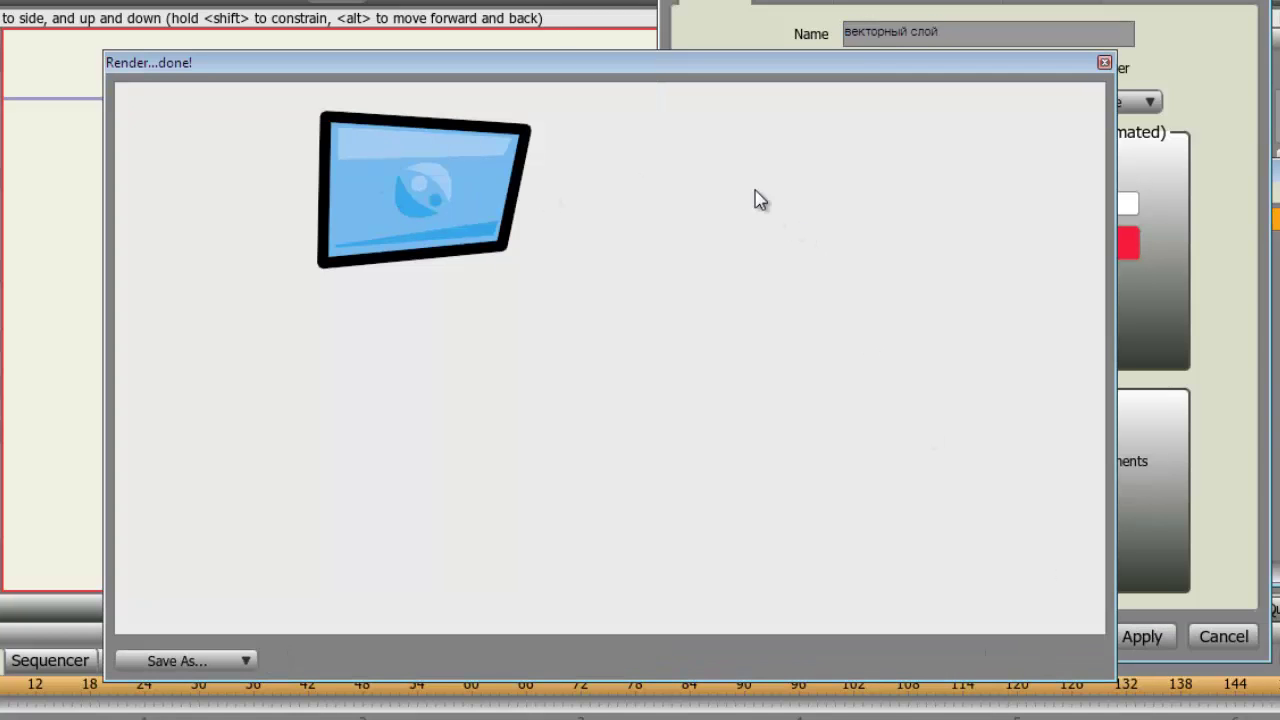
pyautogui.click(1104, 62)
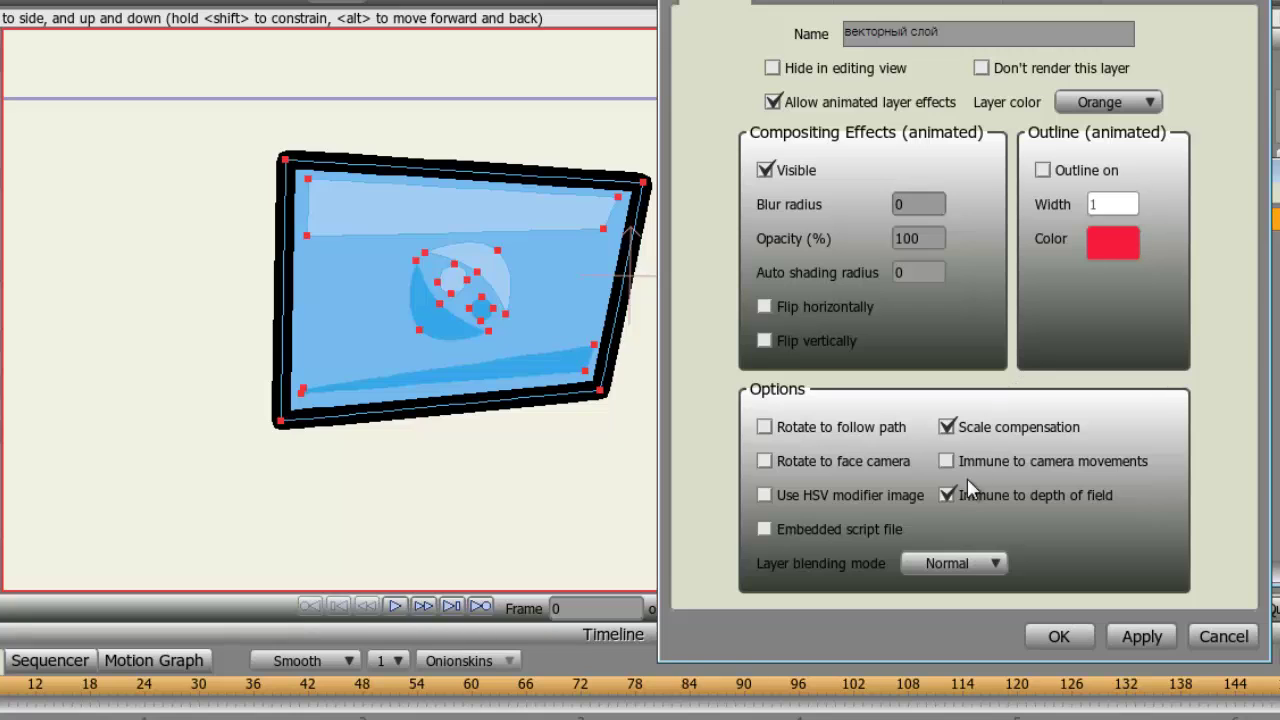
# Turn off the layer's immunity to depth of field, and open the embedded script file selection without choosing a file
pyautogui.moveTo(922, 4); pyautogui.dragTo(834, 1)
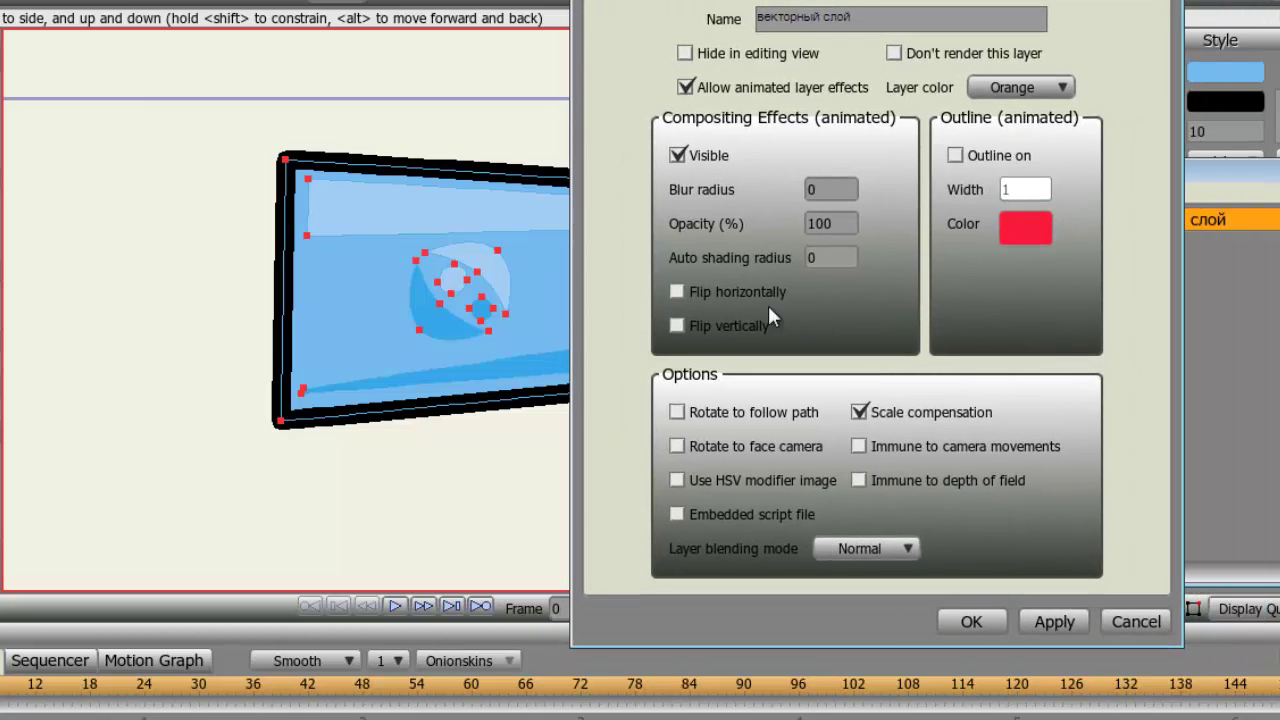
pyautogui.click(690, 514)
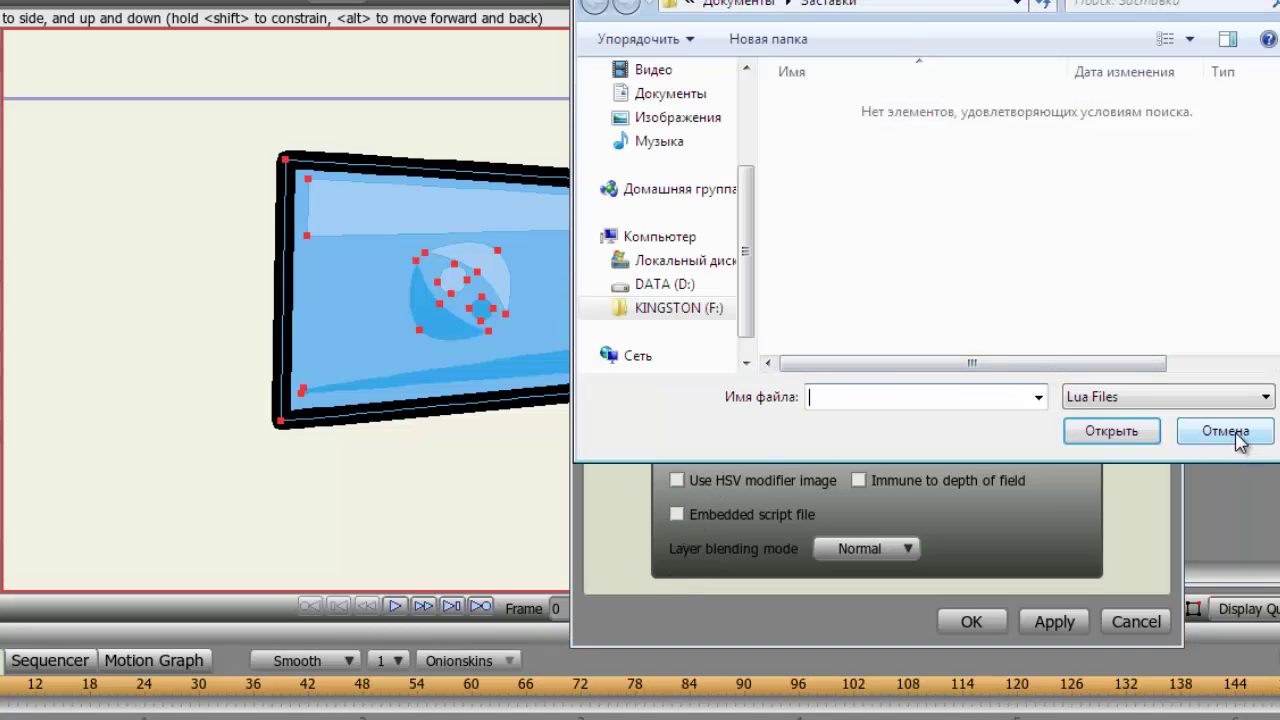
pyautogui.click(1238, 432)
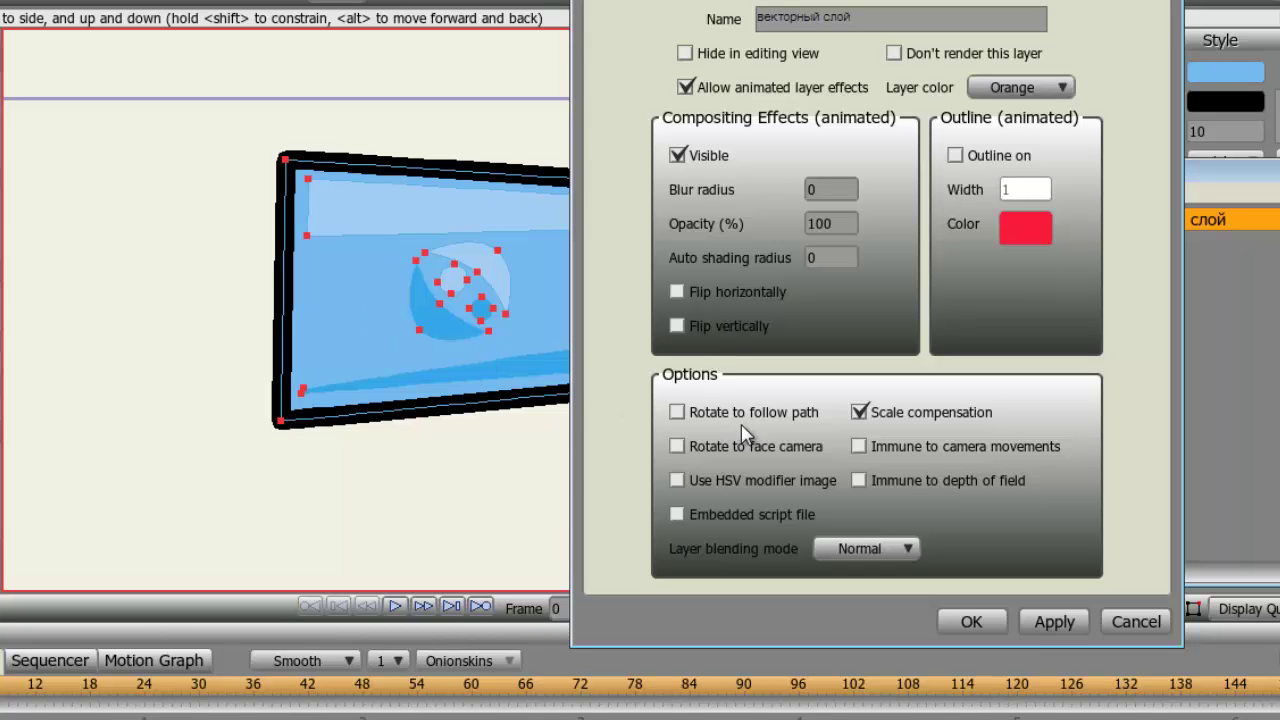
# Use image #4 as the layer's HSV modifier image, apply it, and preview-render the frame
pyautogui.click(677, 480)
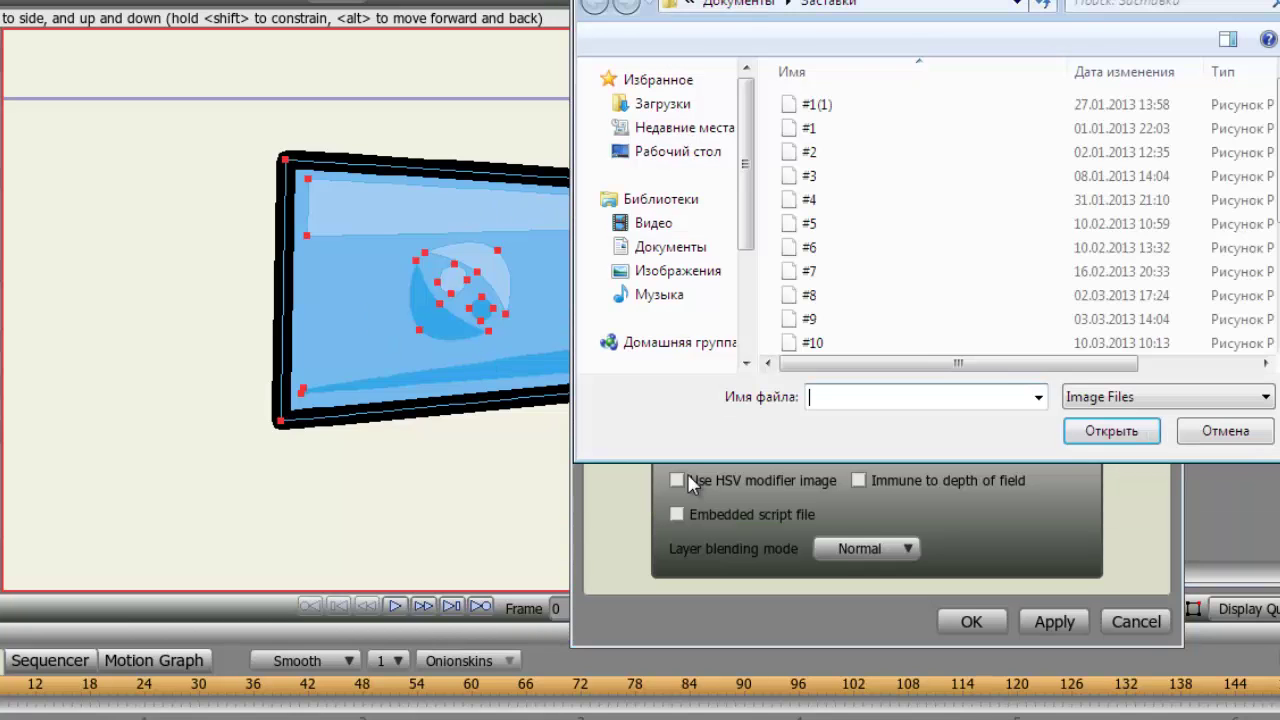
pyautogui.click(817, 203)
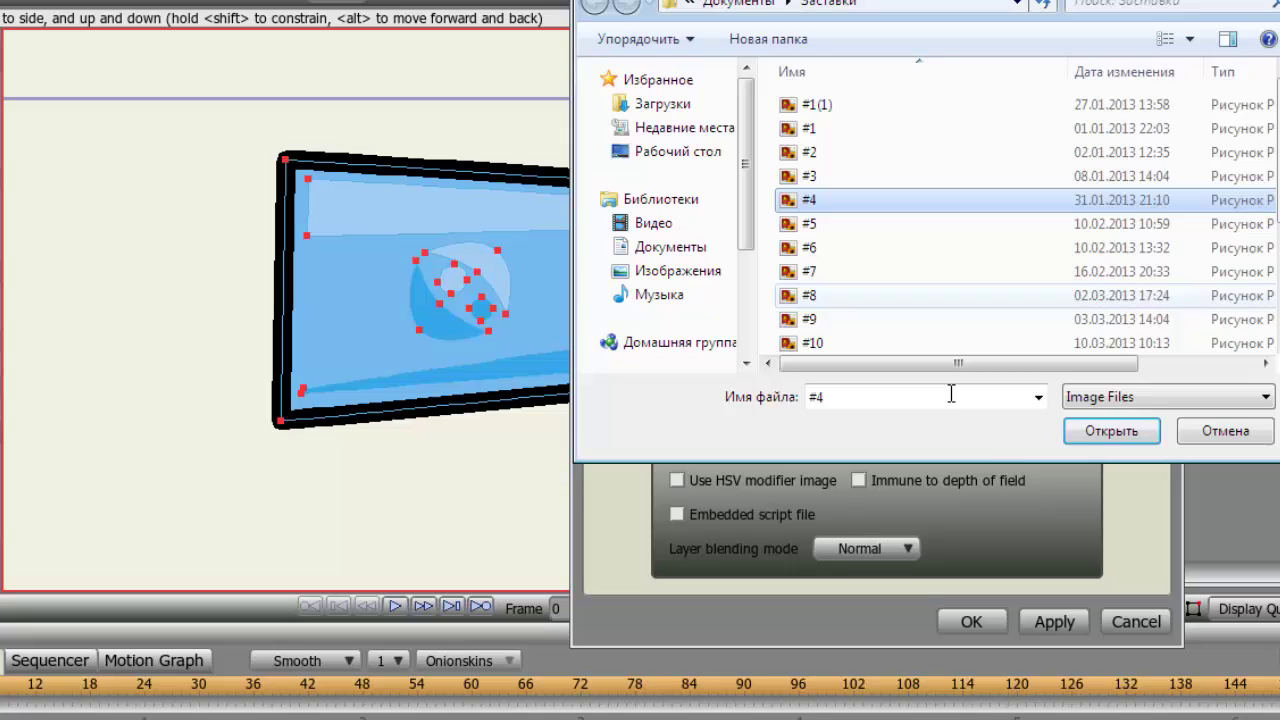
pyautogui.click(1077, 436)
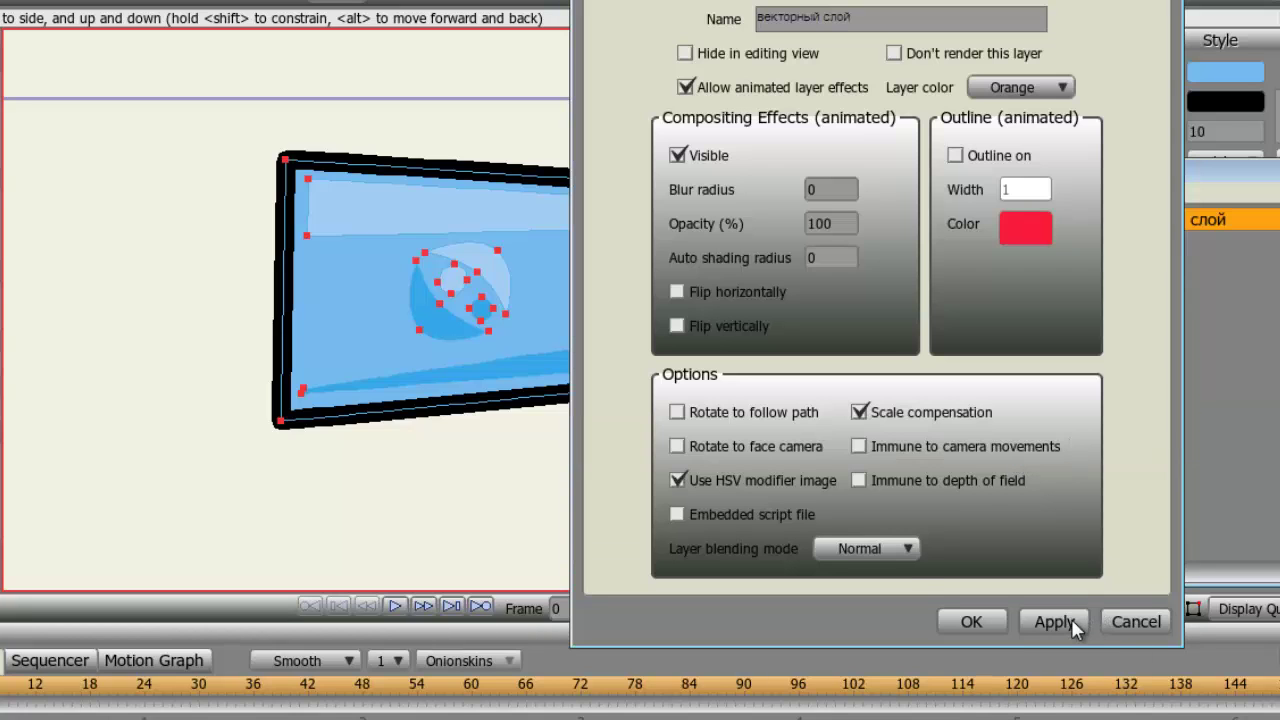
pyautogui.click(1071, 619)
pyautogui.hotkey('ctrl', 'r')
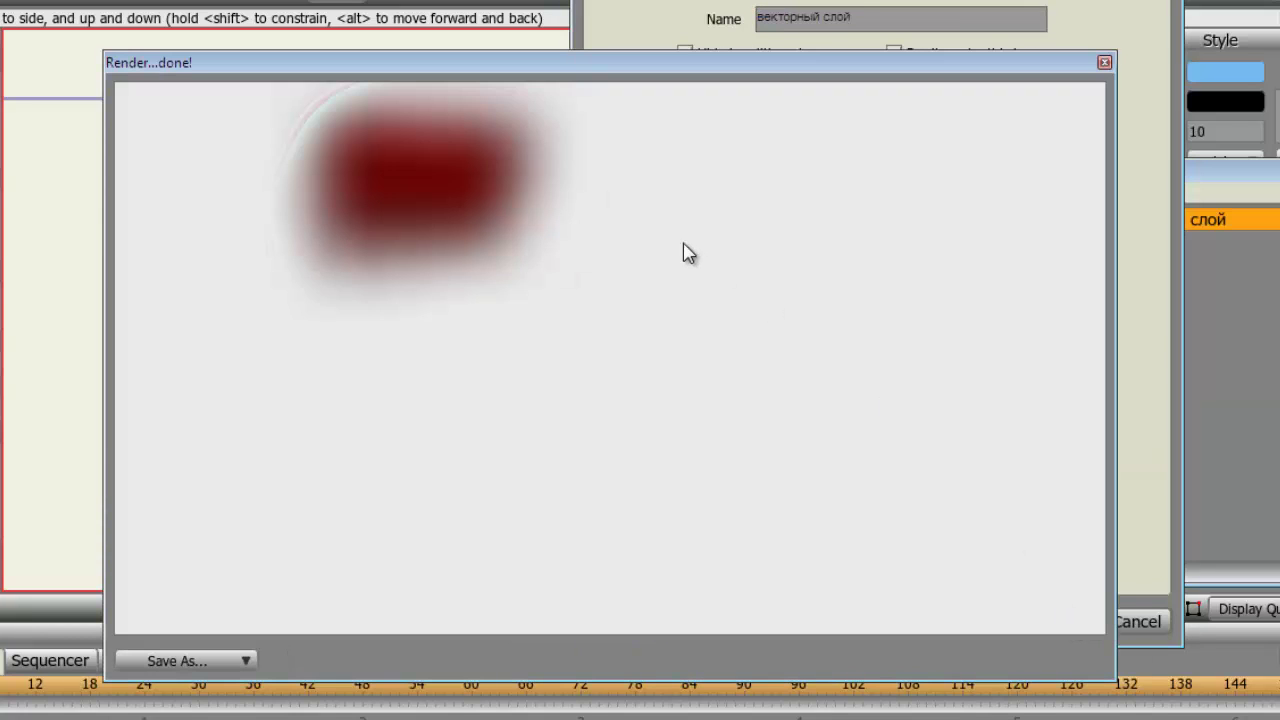
pyautogui.click(1104, 62)
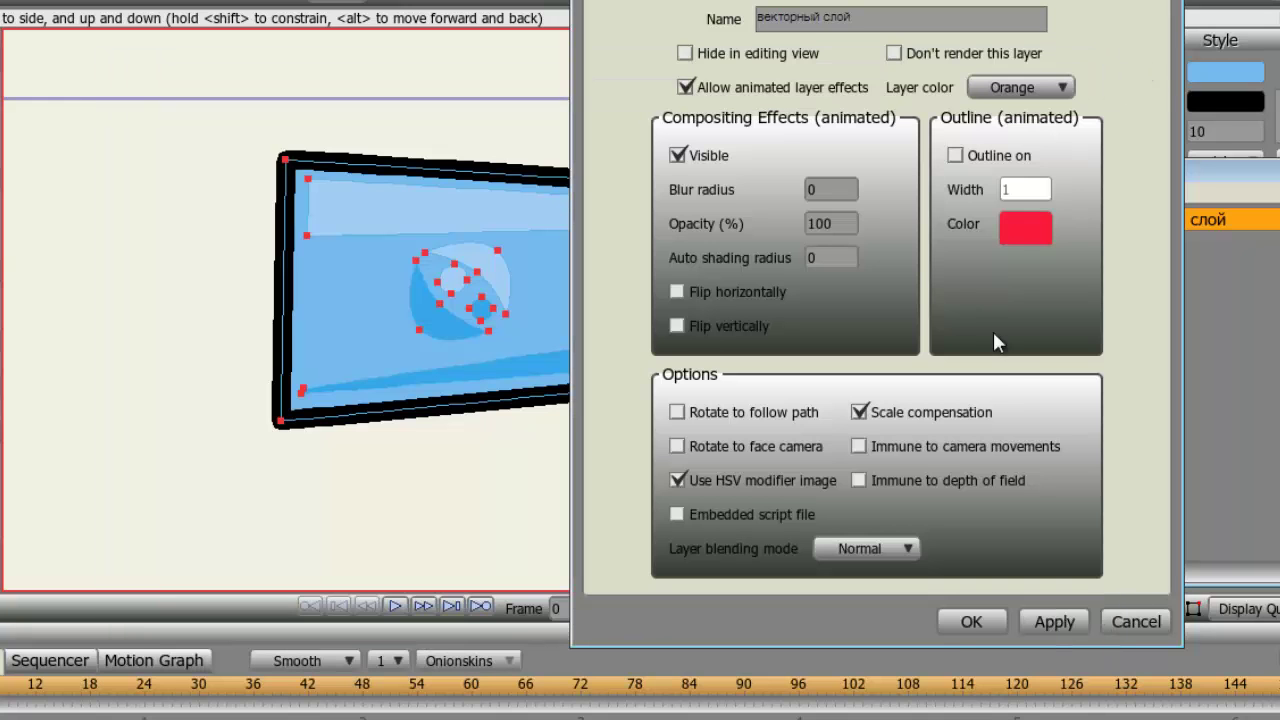
# Turn on immunity to depth of field together with the HSV modifier image, apply, and preview-render the result
pyautogui.click(920, 480)
pyautogui.click(1068, 614)
pyautogui.hotkey('ctrl', 'r')
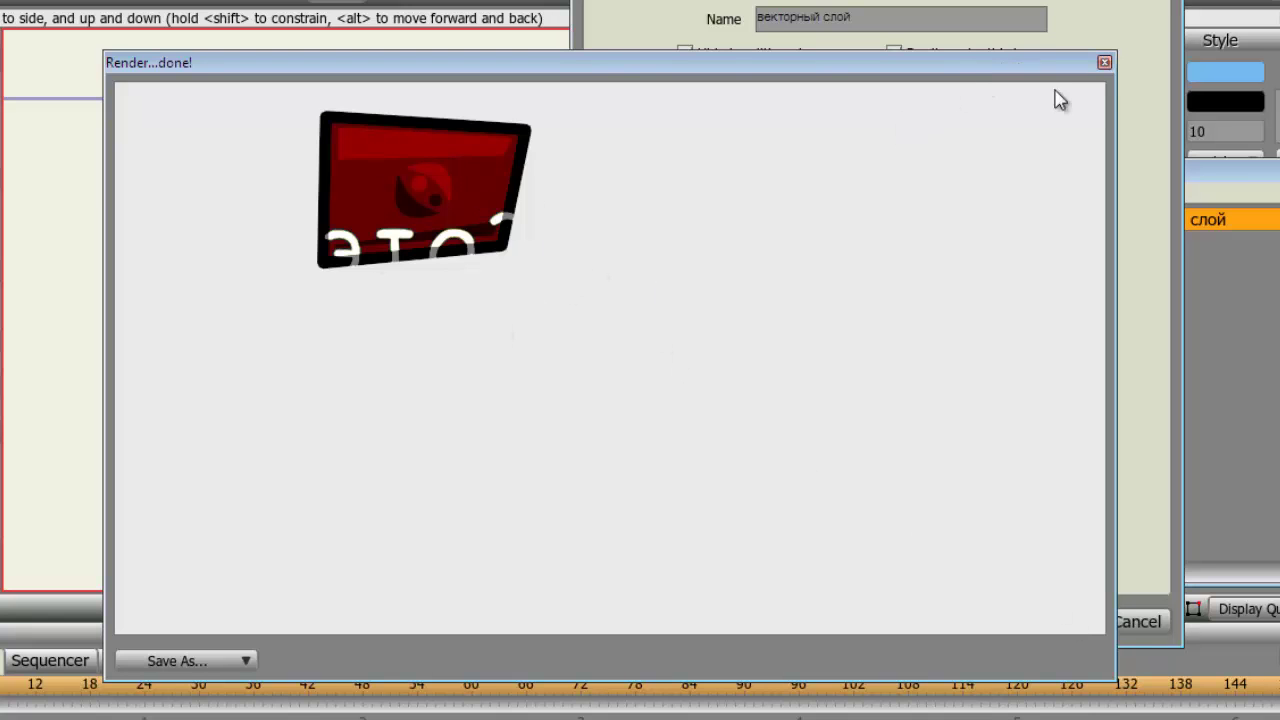
pyautogui.click(1105, 64)
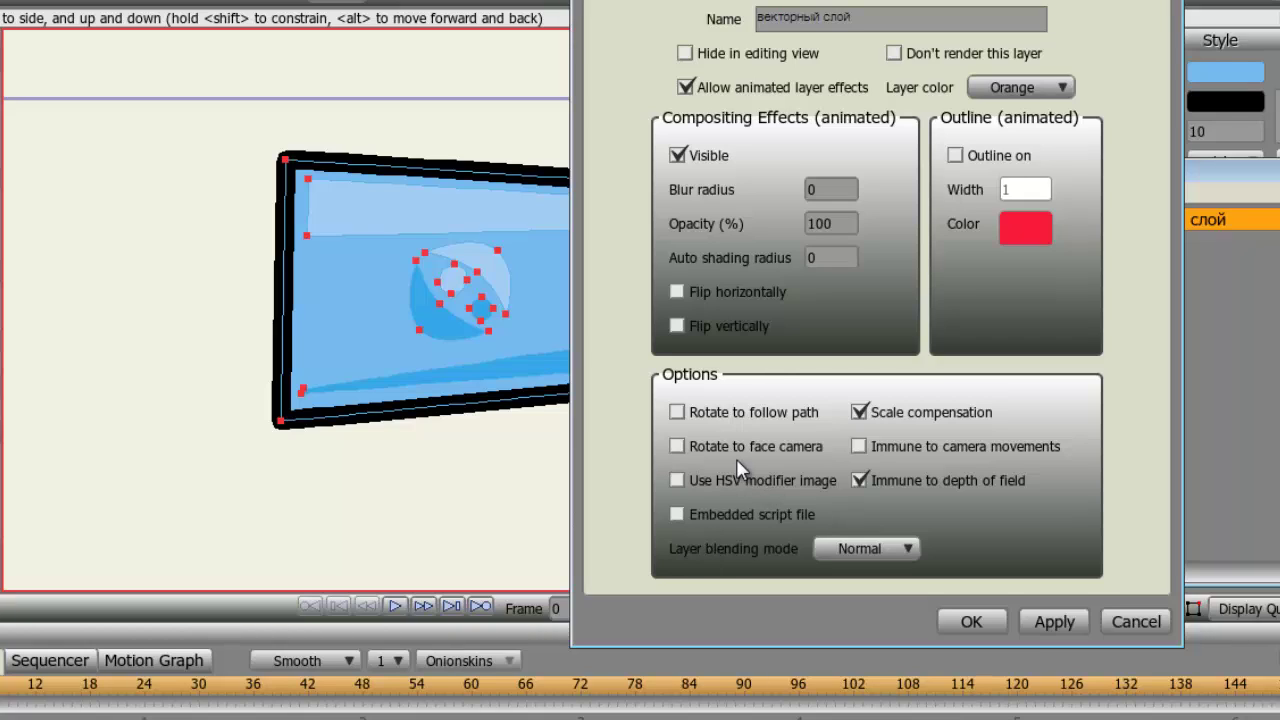
# Turn on Rotate to face camera for the layer, apply it, and keep the Layer Settings window clear of the drawing
pyautogui.click(769, 450)
pyautogui.click(1054, 621)
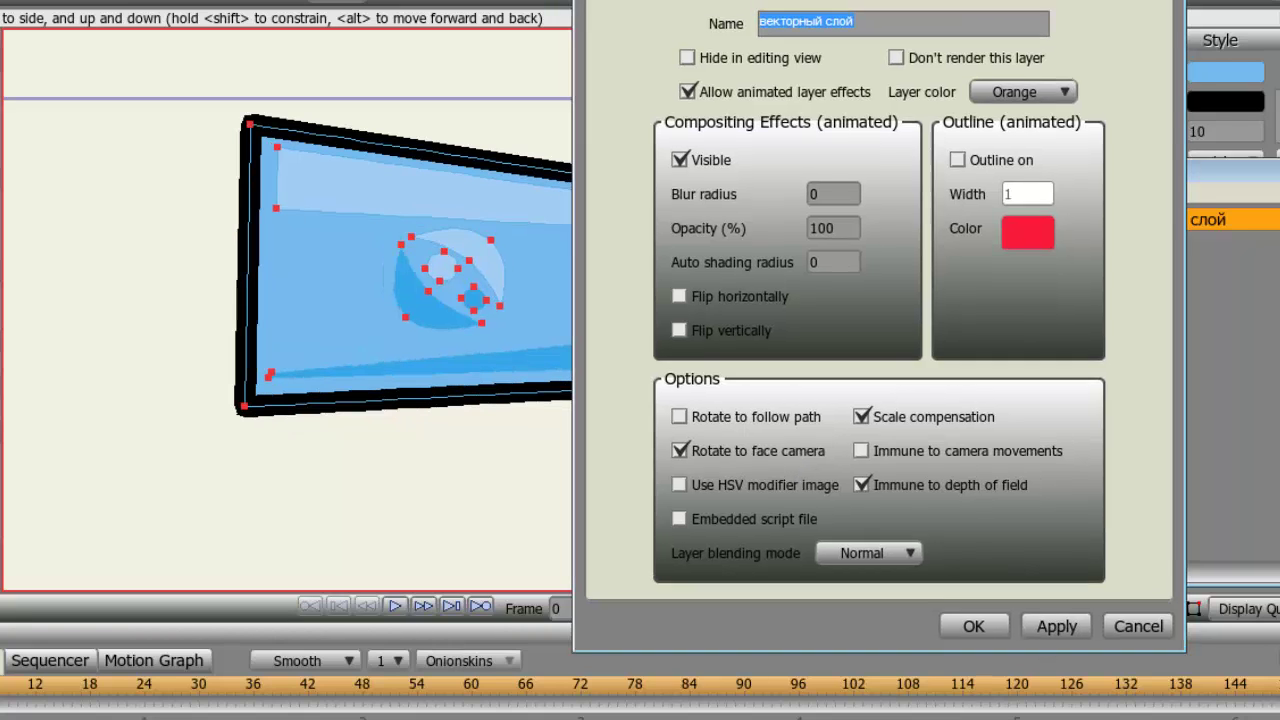
pyautogui.moveTo(998, 0); pyautogui.dragTo(1248, 4)
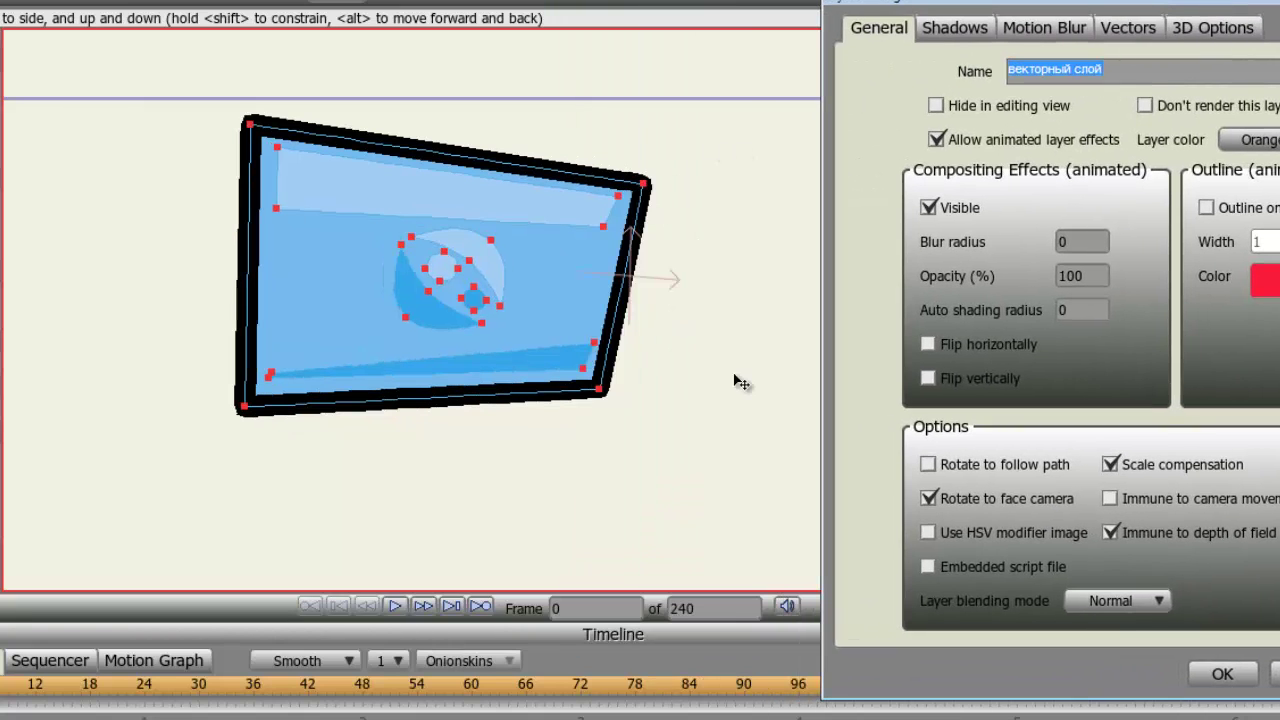
# Move the whole layer around inside the frame with Transform Layer to test its rotation toward the camera
pyautogui.scroll(-5, 663, 300)
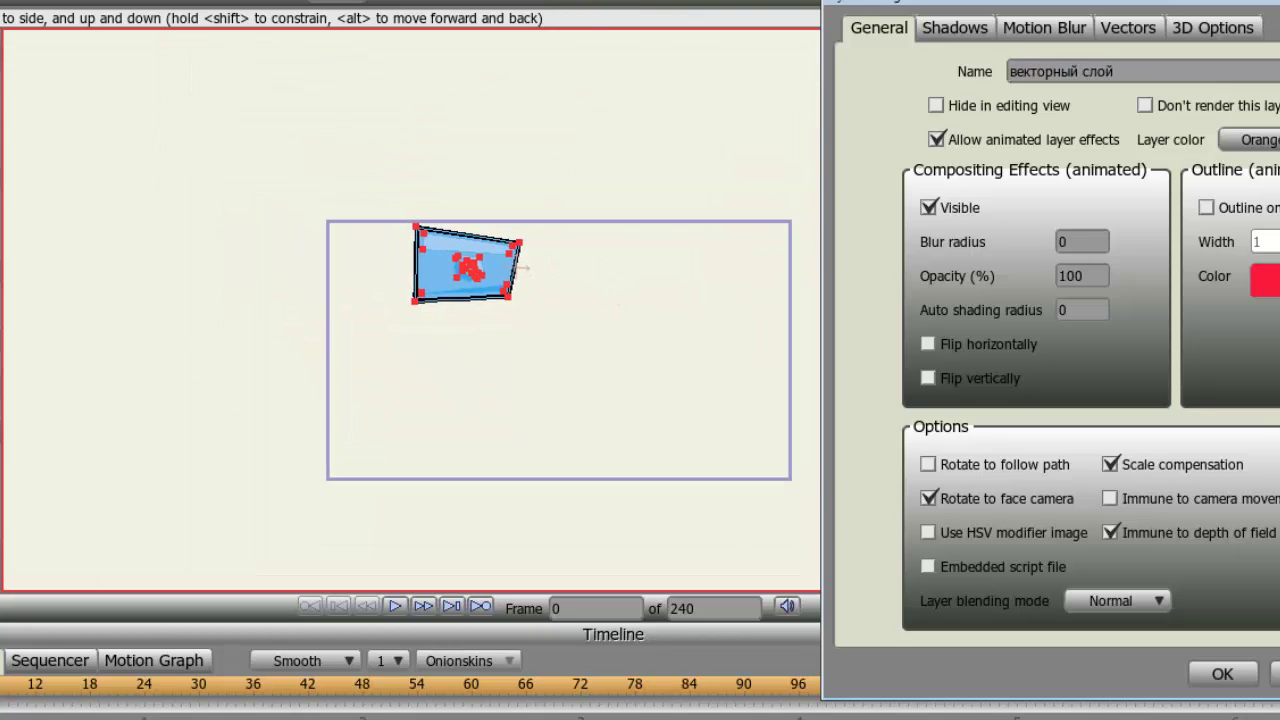
pyautogui.press('t')
pyautogui.moveTo(509, 349); pyautogui.dragTo(606, 420)
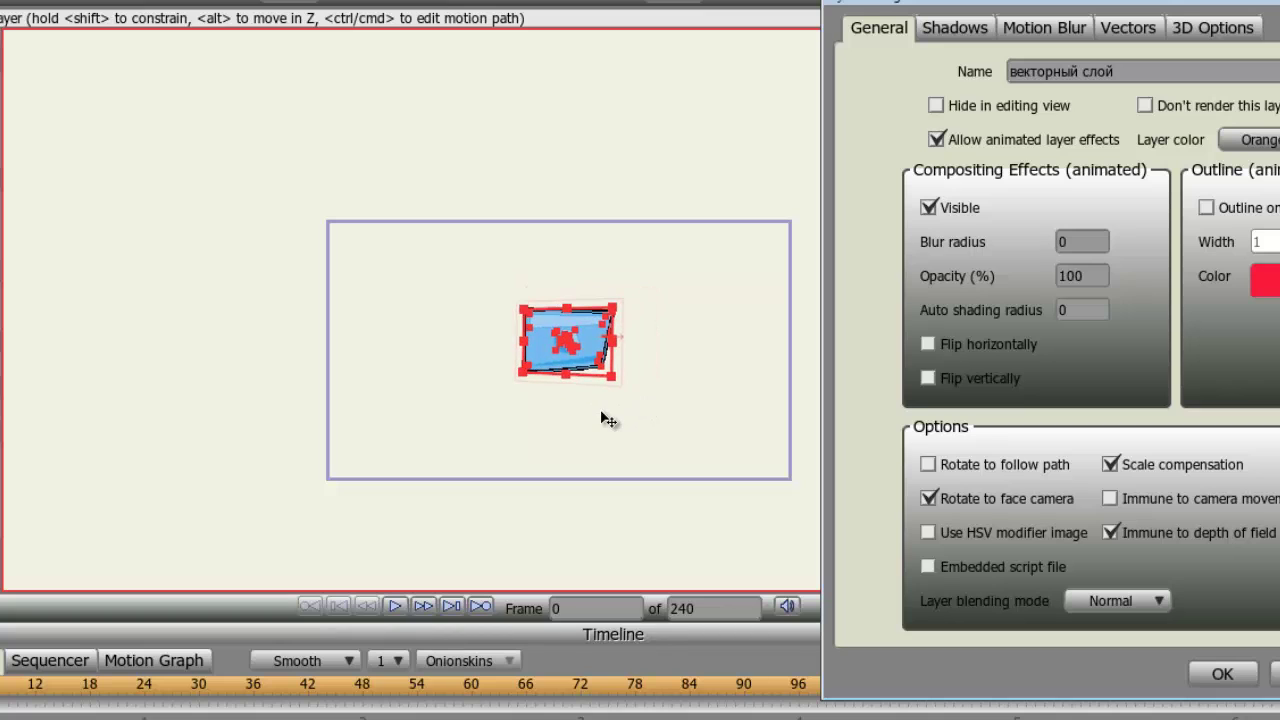
pyautogui.scroll(5, 597, 420)
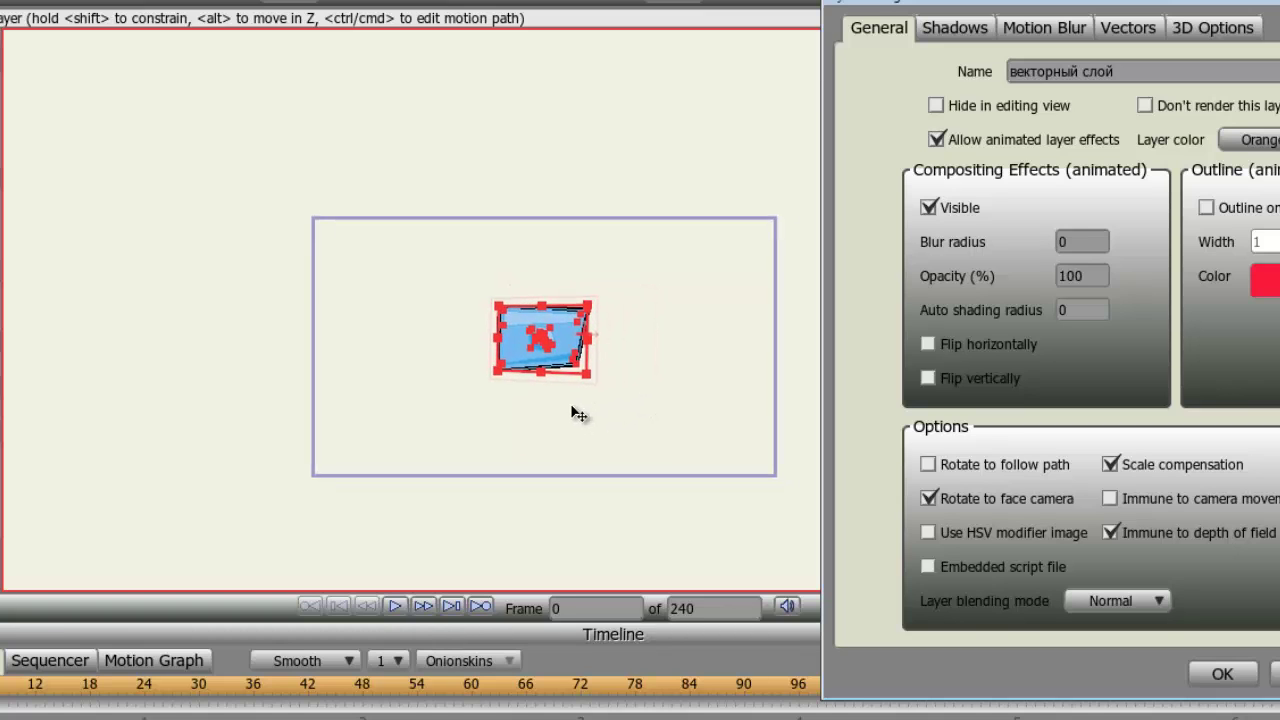
pyautogui.scroll(-4, 575, 411)
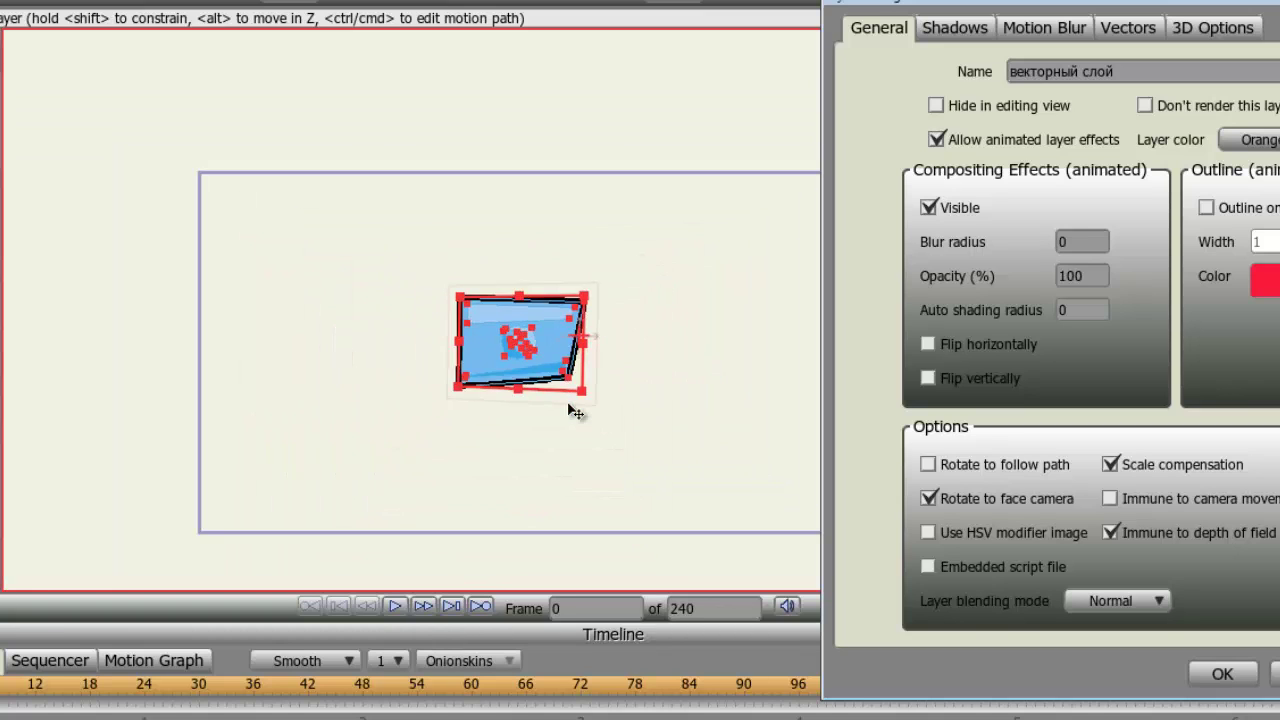
pyautogui.scroll(2, 575, 411)
pyautogui.moveTo(559, 513); pyautogui.dragTo(551, 457)
pyautogui.scroll(-3, 541, 451)
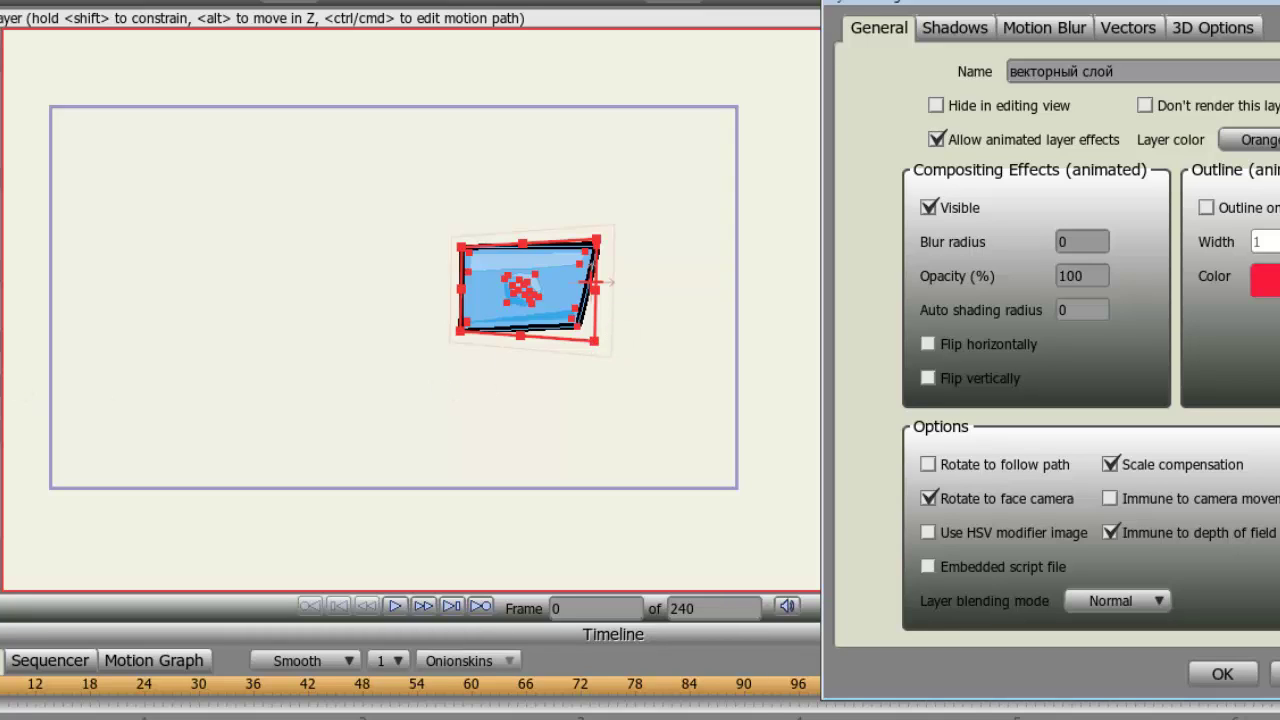
pyautogui.moveTo(360, 423); pyautogui.dragTo(217, 420)
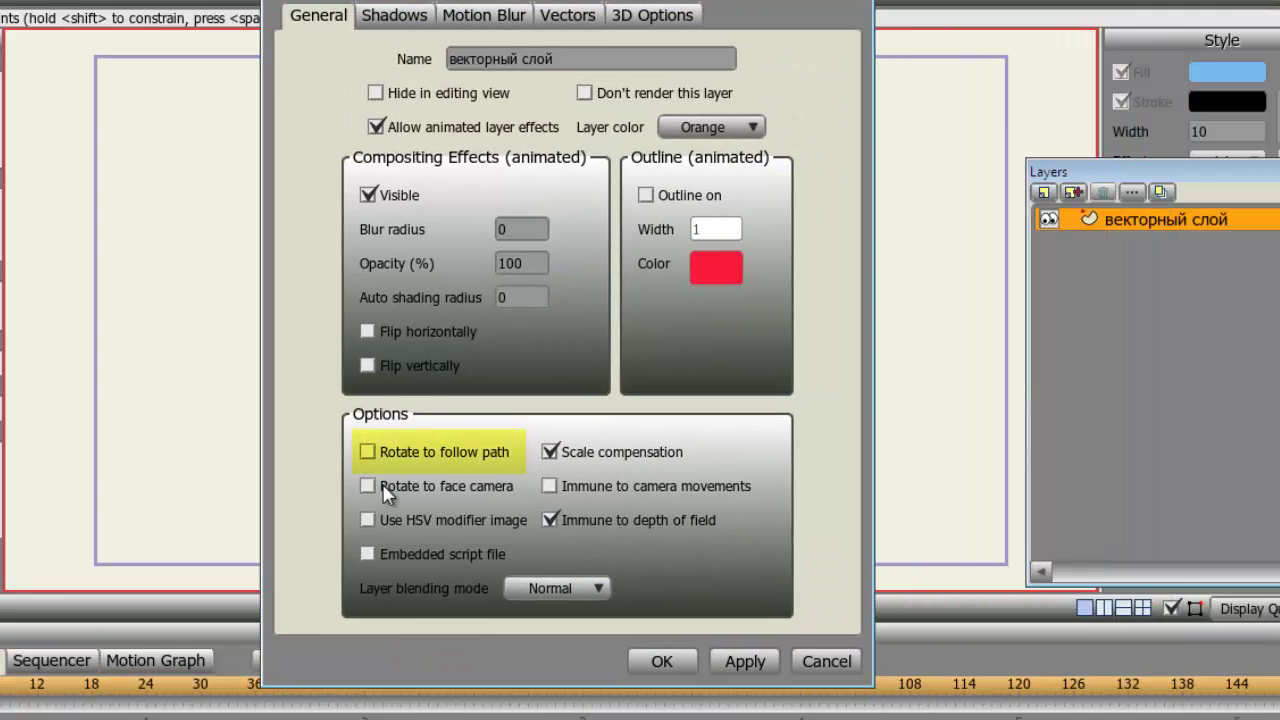
# Turn off the layer's immunity to depth of field, apply the layer settings, and preview-render the frame
pyautogui.click(561, 514)
pyautogui.moveTo(626, 1); pyautogui.dragTo(927, 13)
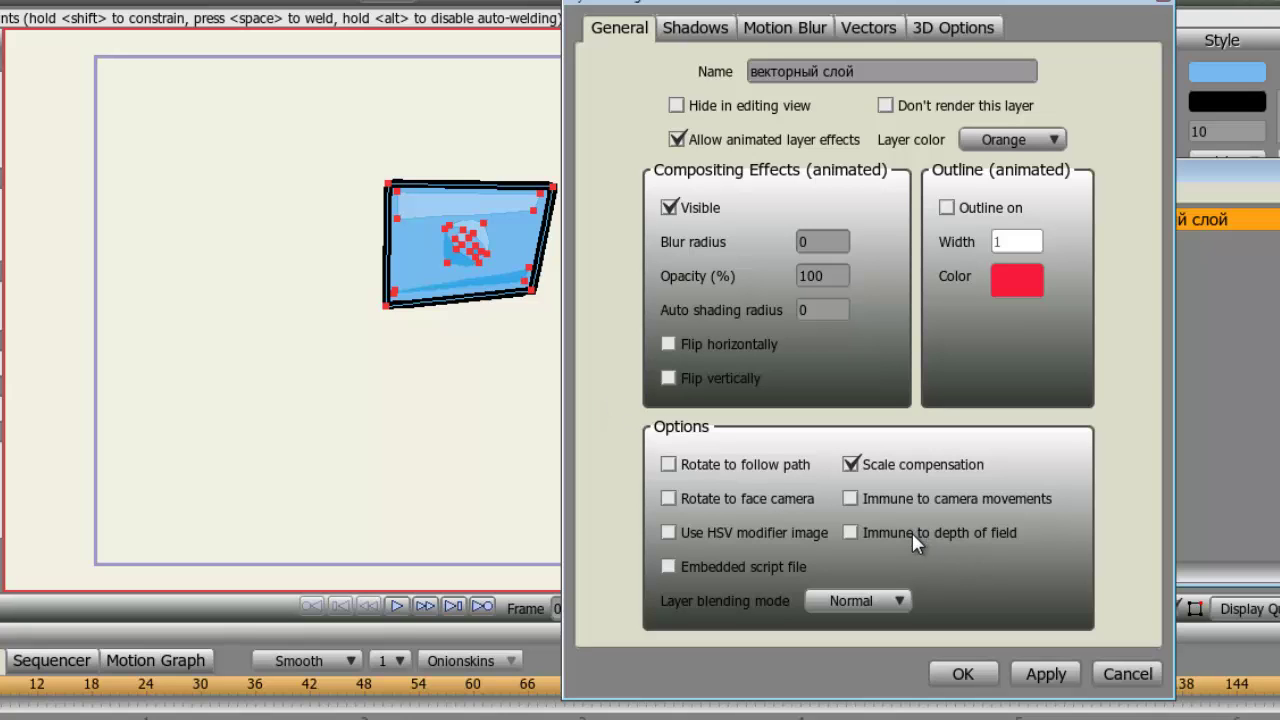
pyautogui.click(1046, 676)
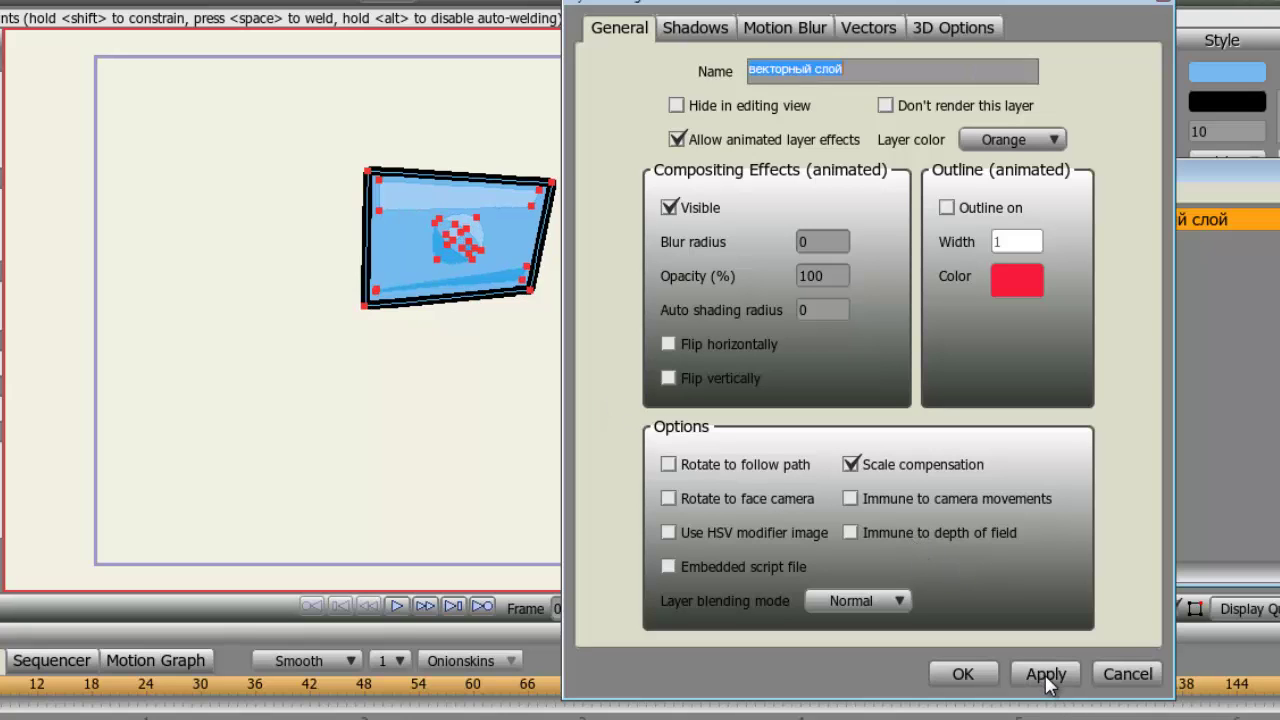
pyautogui.hotkey('ctrl', 'r')
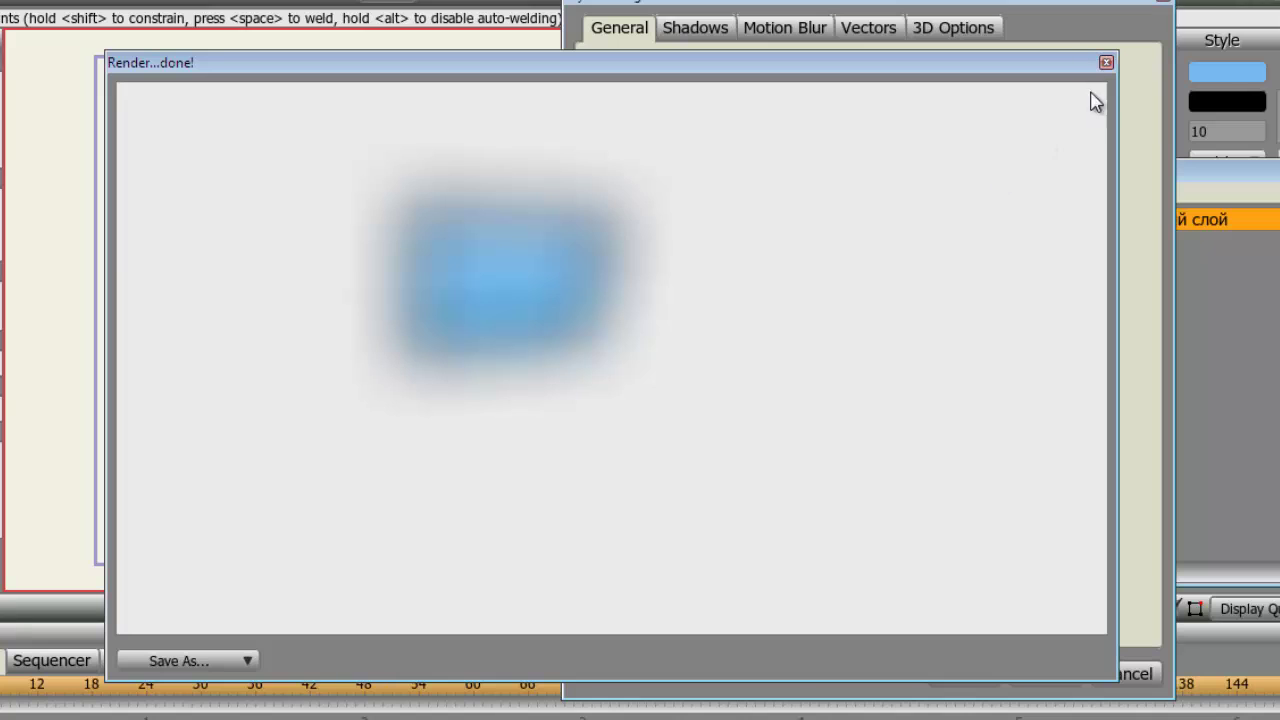
pyautogui.click(1106, 63)
# Add a vector layer named путь below the existing layer and turn on Paths in its display details
pyautogui.press('Return')
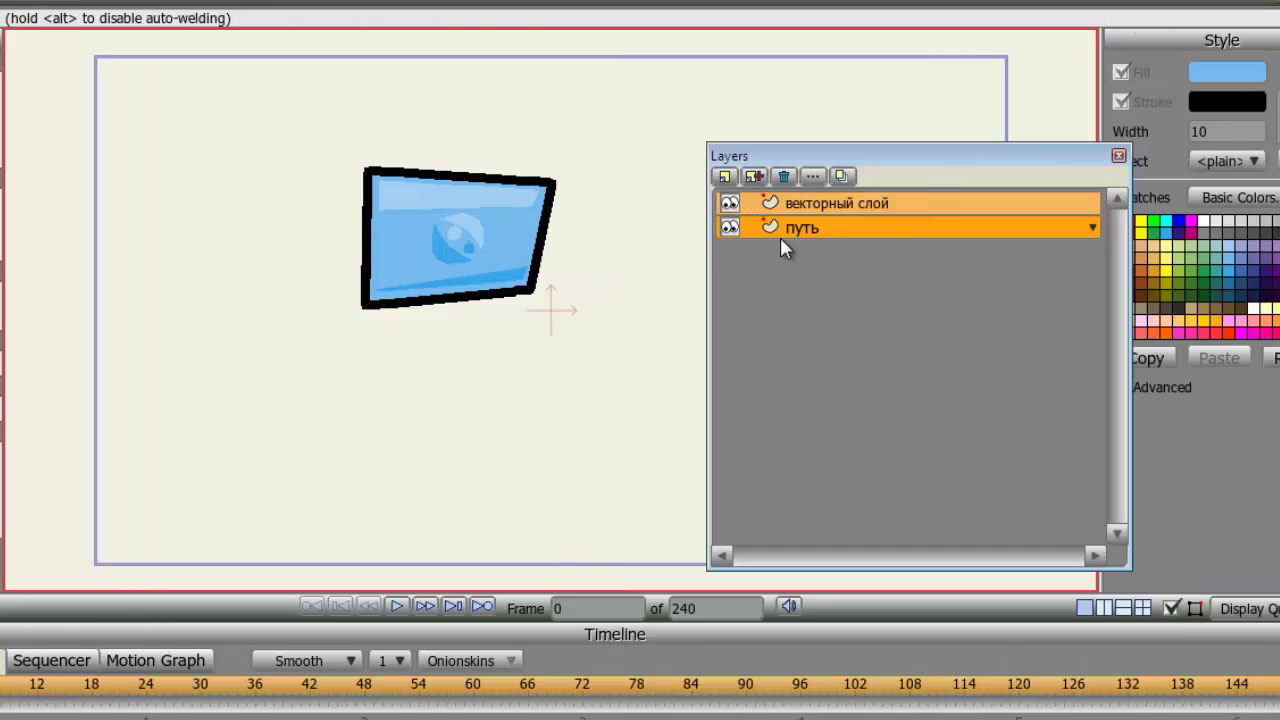
pyautogui.click(1095, 230)
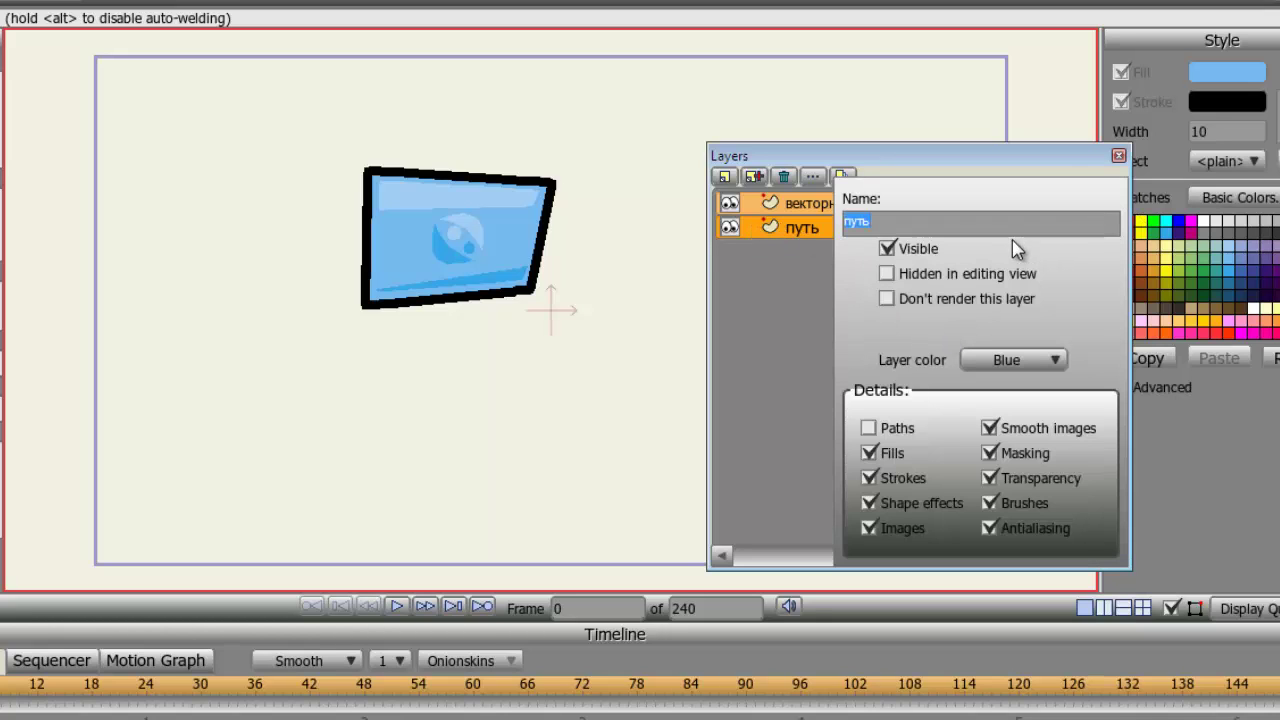
pyautogui.click(869, 430)
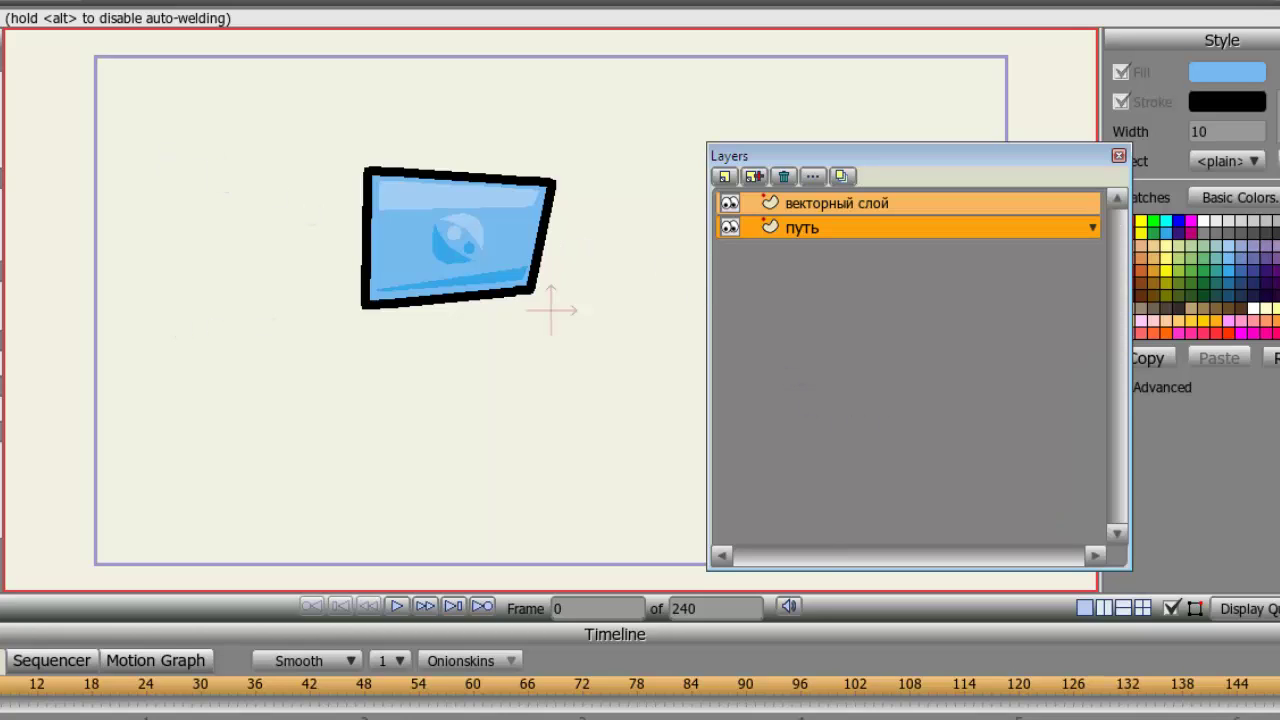
# Draw an open, winding curve of five points on the путь layer, running from beside the monitor to below it
pyautogui.click(235, 172)
pyautogui.click(215, 286)
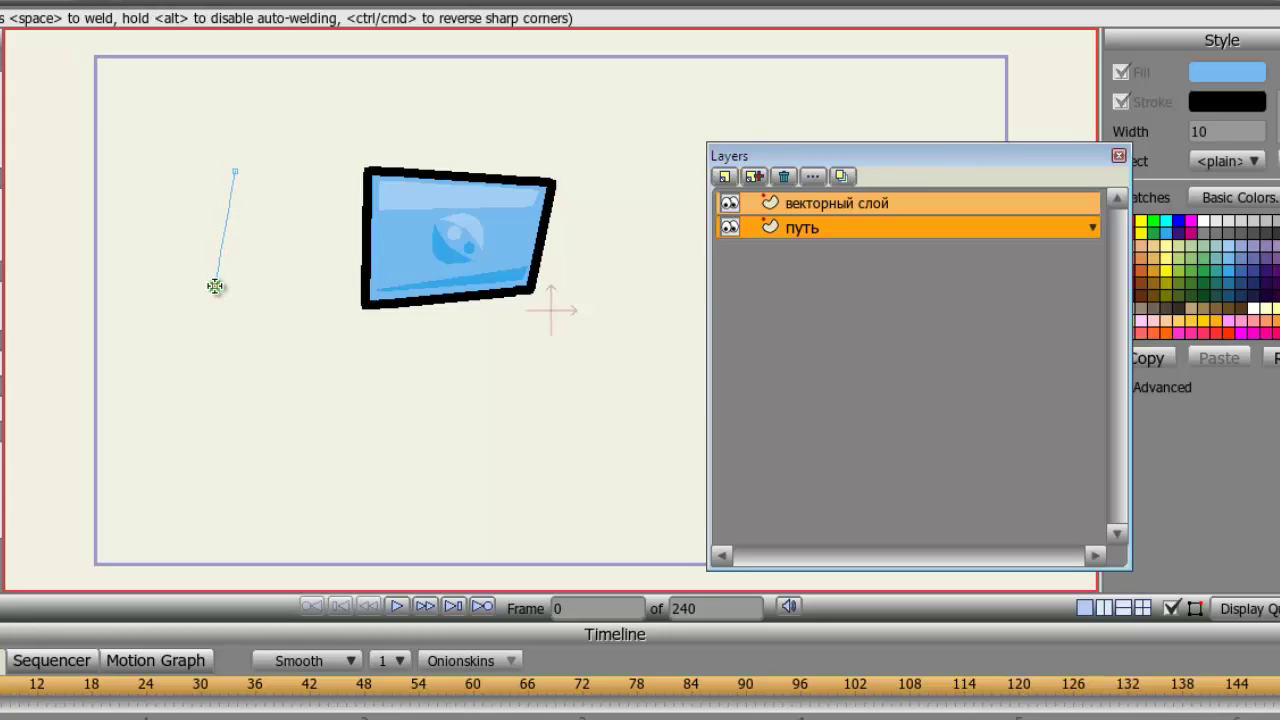
pyautogui.click(316, 402)
pyautogui.click(489, 377)
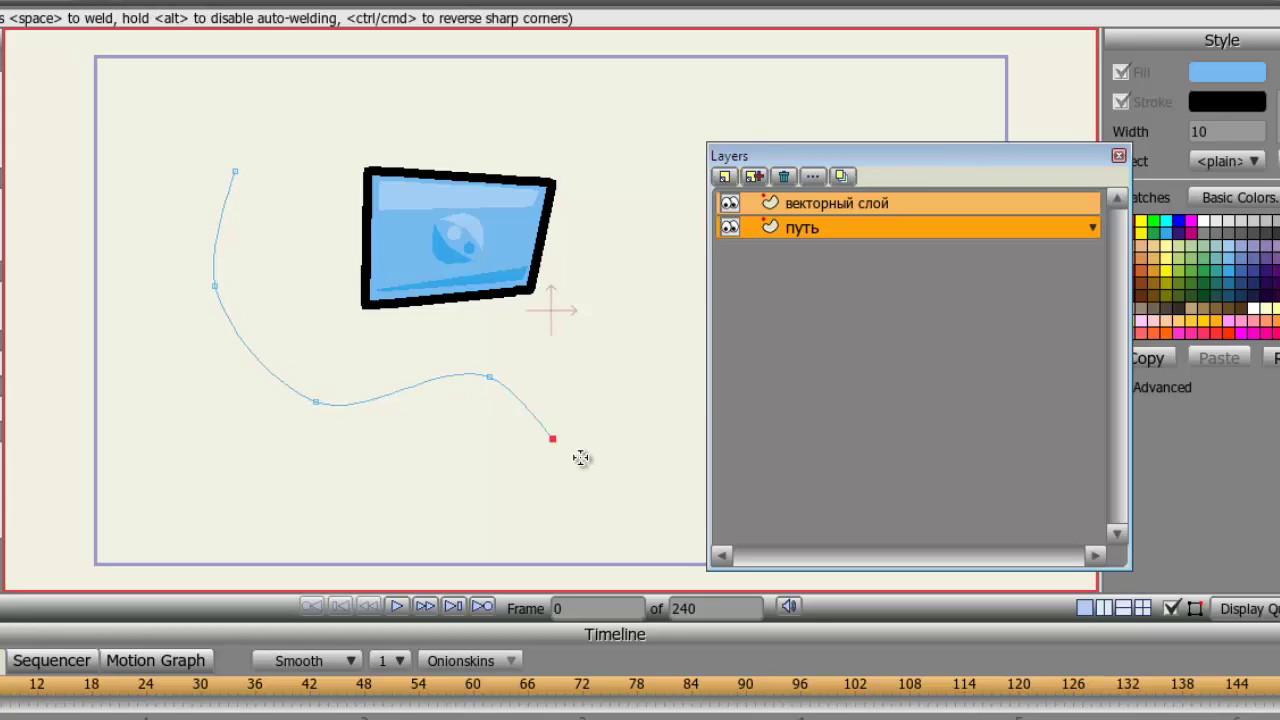
# Extend the curve on the путь layer with two more points, dipping below the monitor and rising again at its far end
pyautogui.click(582, 456)
pyautogui.click(686, 341)
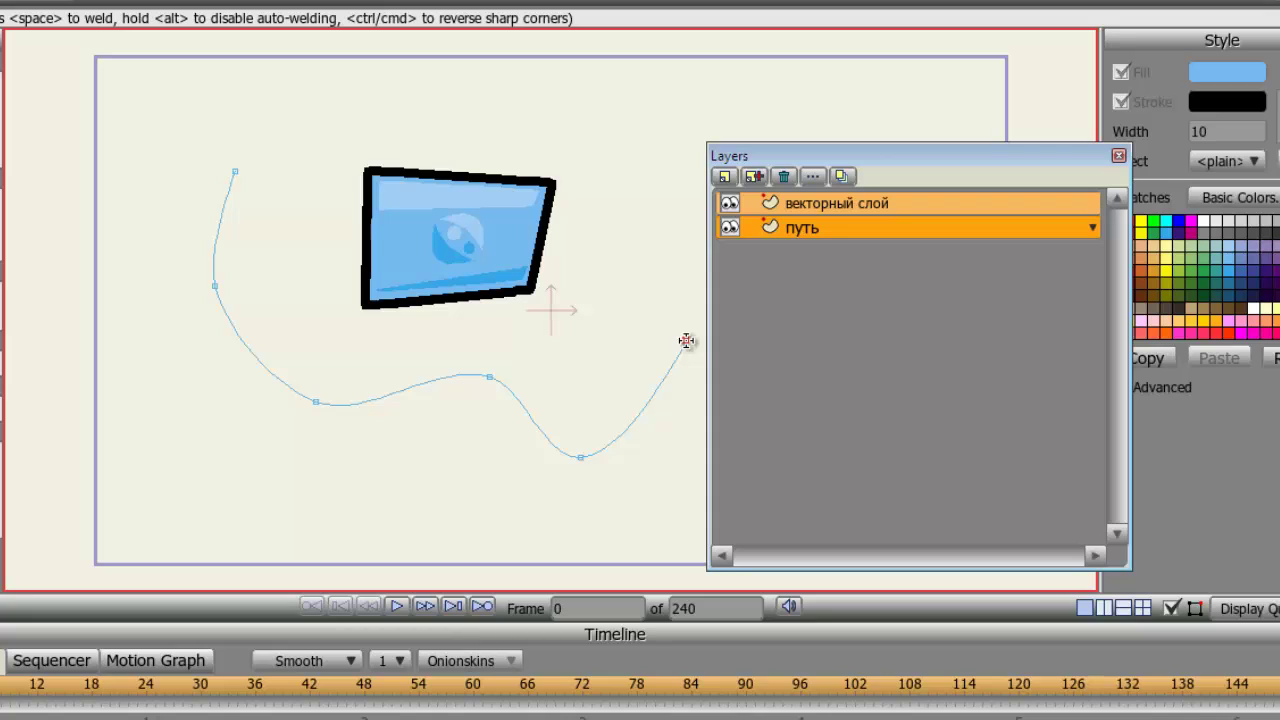
# Attach векторный слой to the curve with Follow Path and position it near the curve's starting end
pyautogui.click(800, 205)
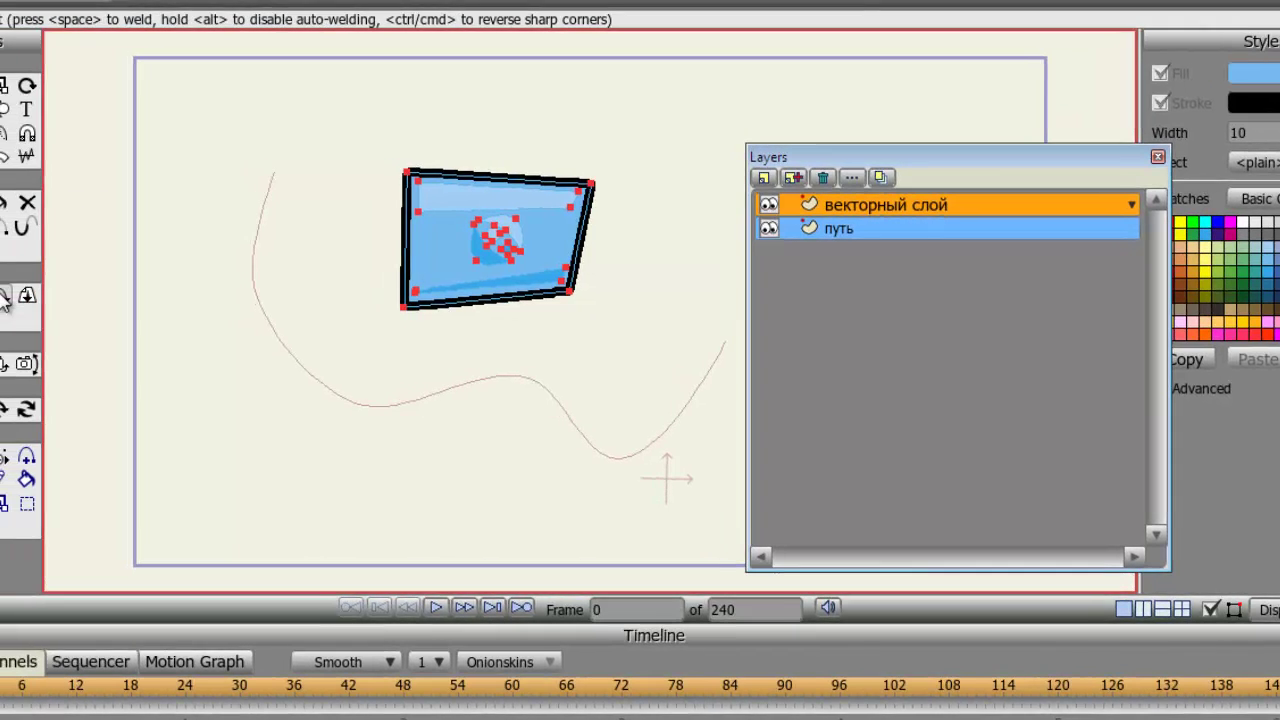
pyautogui.click(78, 299)
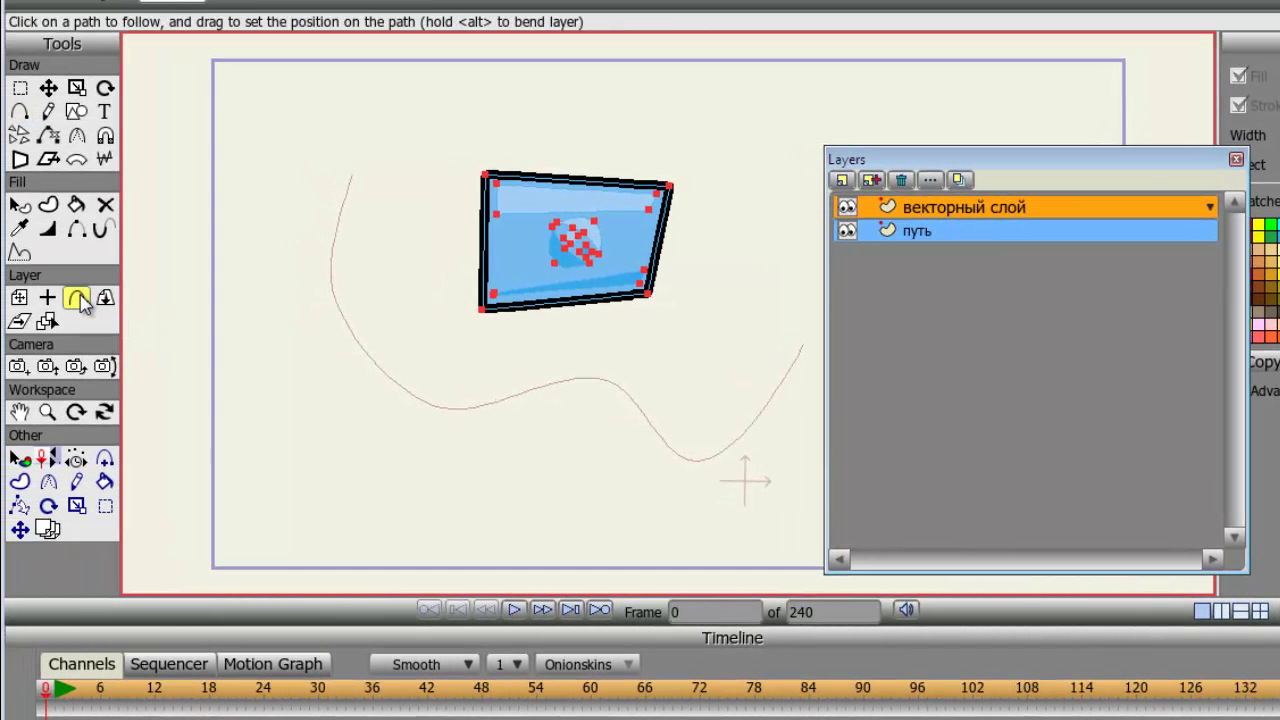
pyautogui.moveTo(391, 229); pyautogui.dragTo(306, 256)
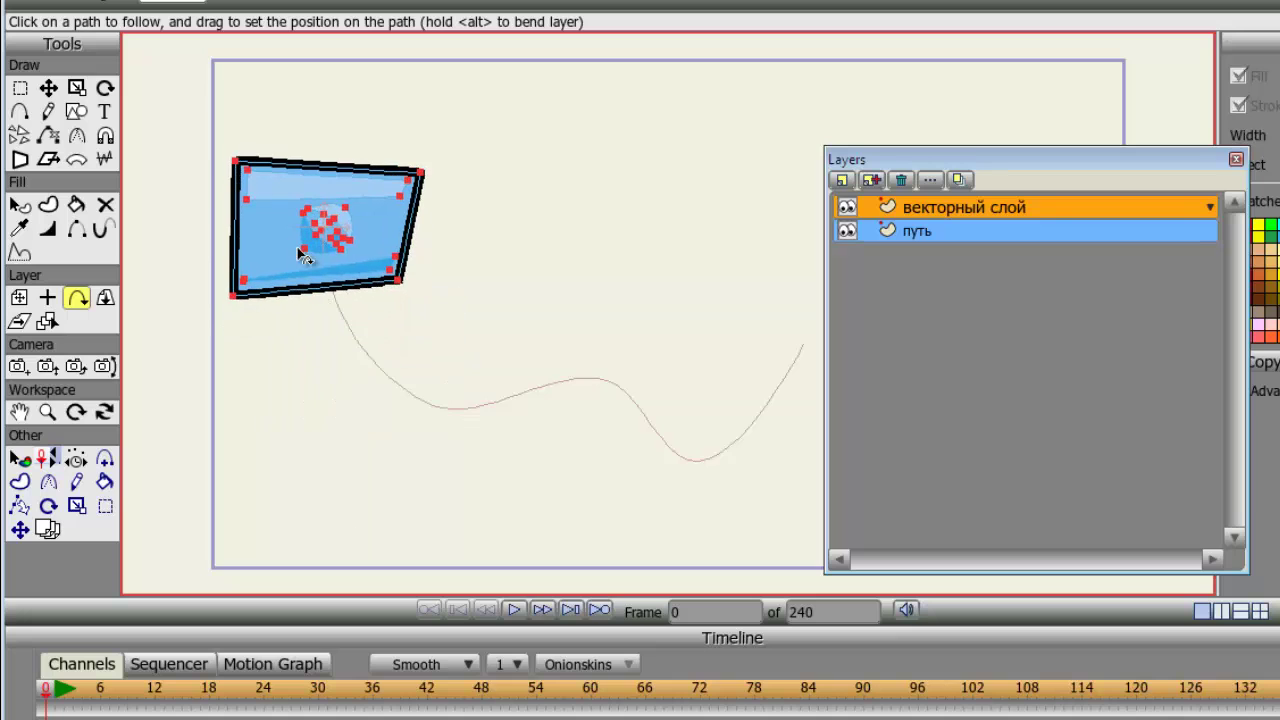
# Try animating the layer along the curve toward its far end at frame 24, and return to frame 0
pyautogui.click(264, 690)
pyautogui.moveTo(466, 400); pyautogui.dragTo(845, 385)
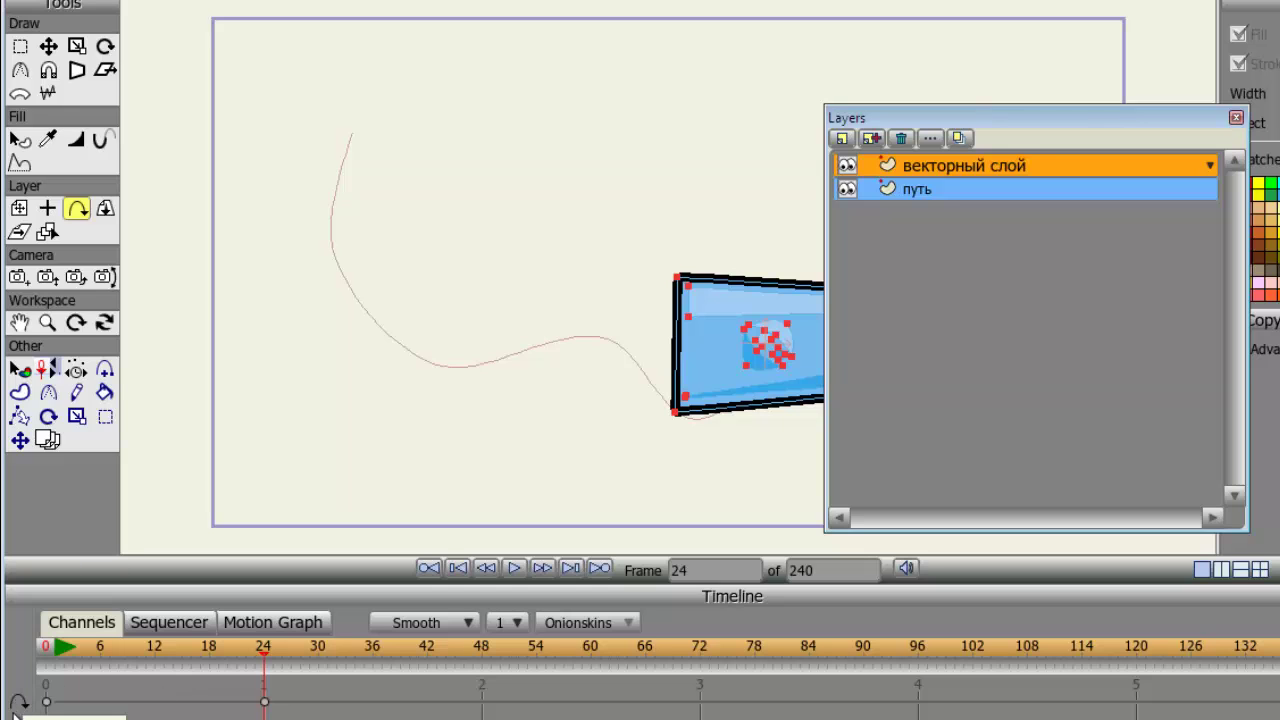
pyautogui.moveTo(46, 676); pyautogui.dragTo(300, 694)
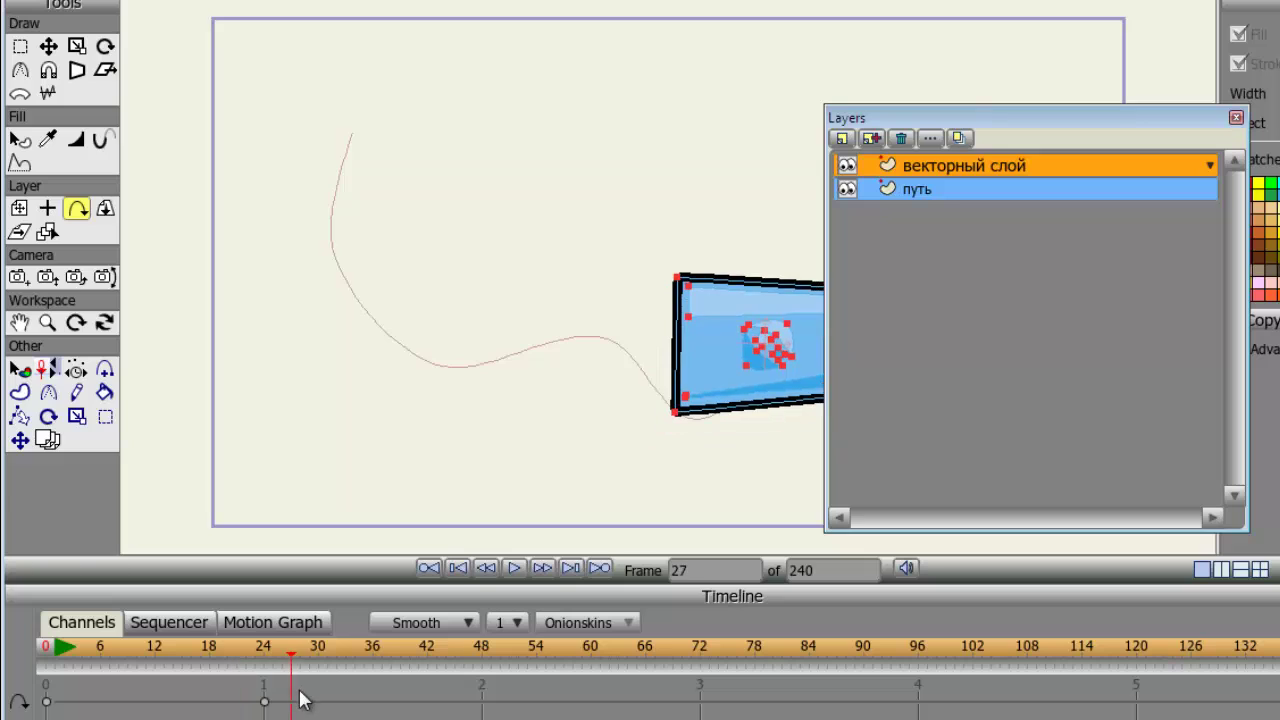
pyautogui.hotkey('shift', 'ctrl', 'Left')
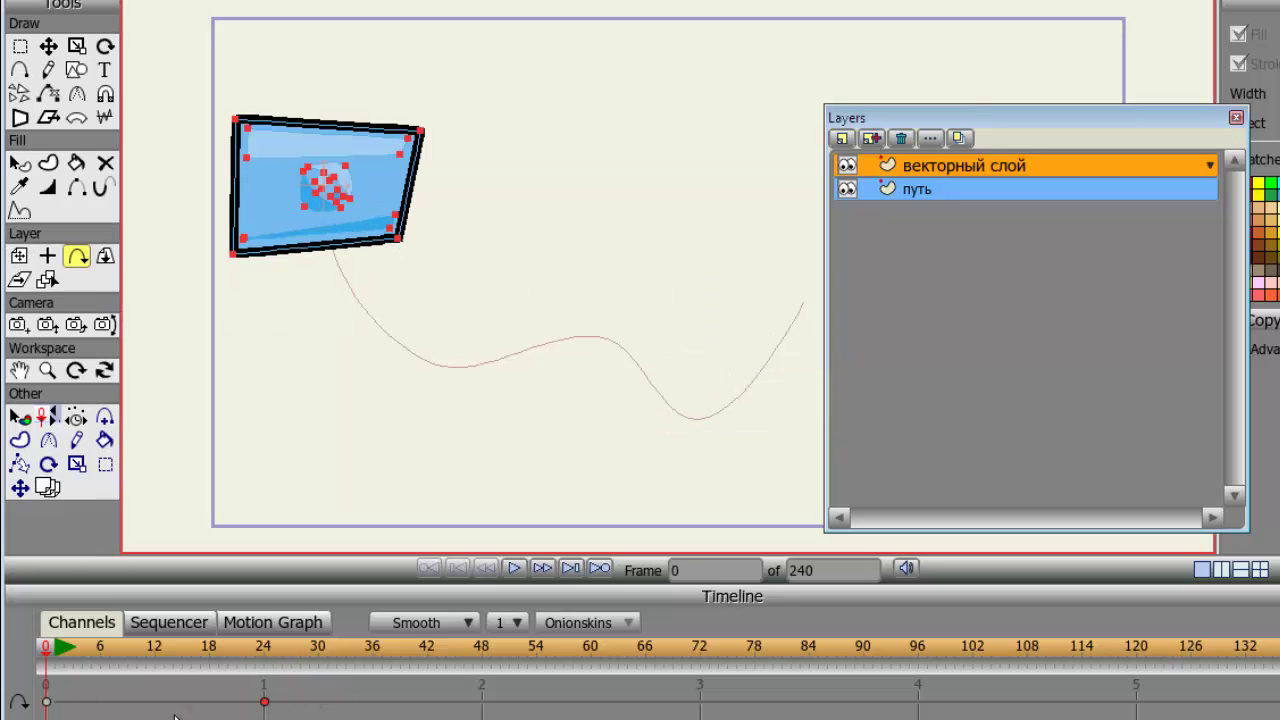
# Turn on Rotate to follow path in the settings of векторный слой, apply it, and slide the layer slightly along the curve
pyautogui.doubleClick(948, 170)
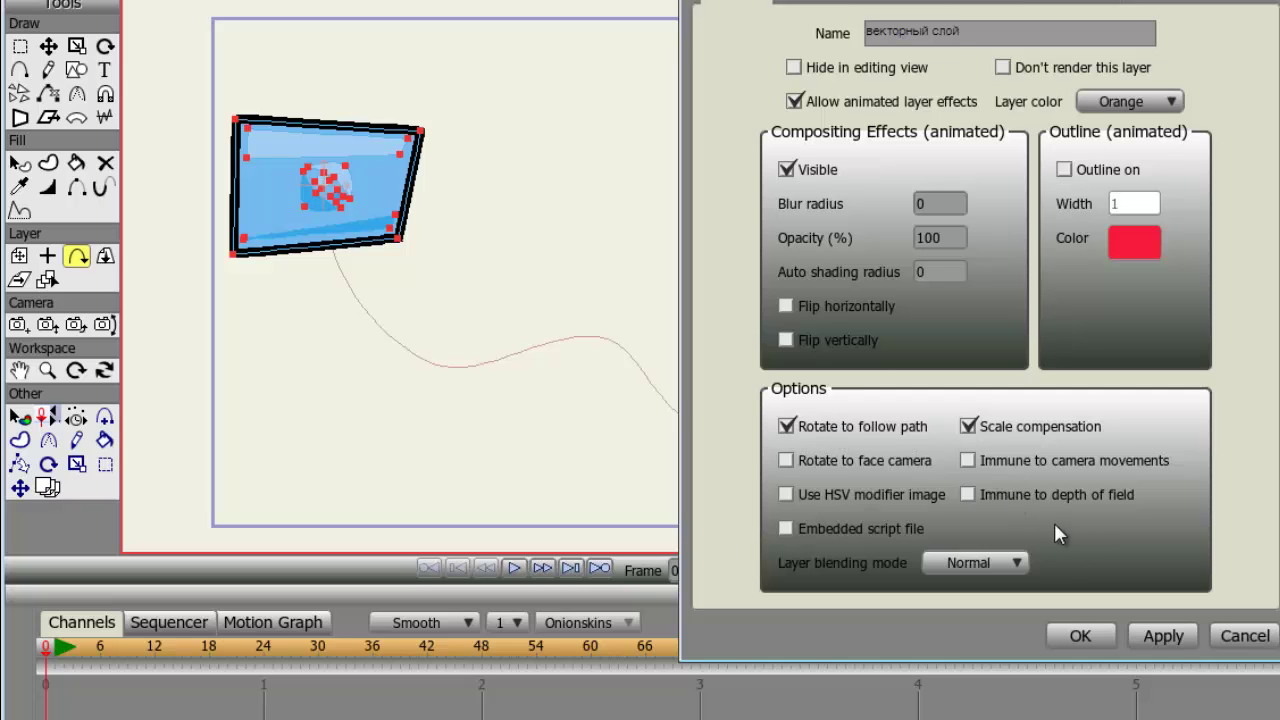
pyautogui.click(1154, 628)
pyautogui.click(1094, 630)
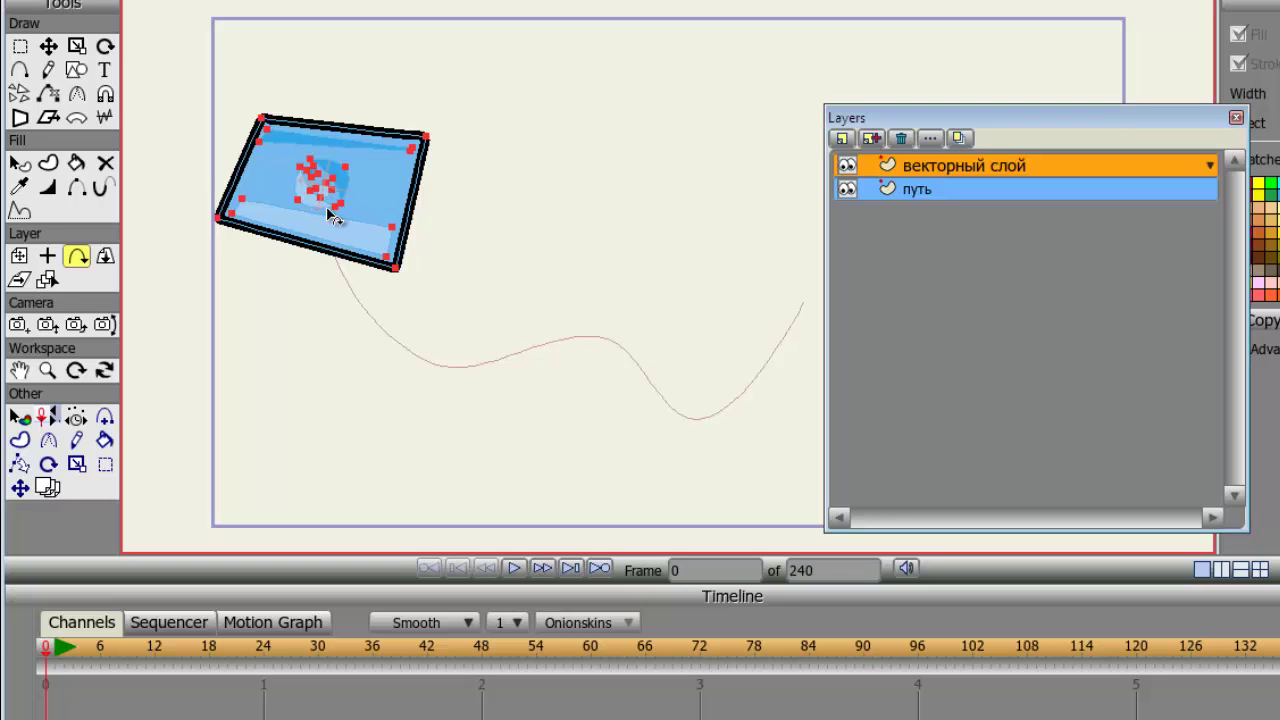
pyautogui.moveTo(326, 206); pyautogui.dragTo(350, 215)
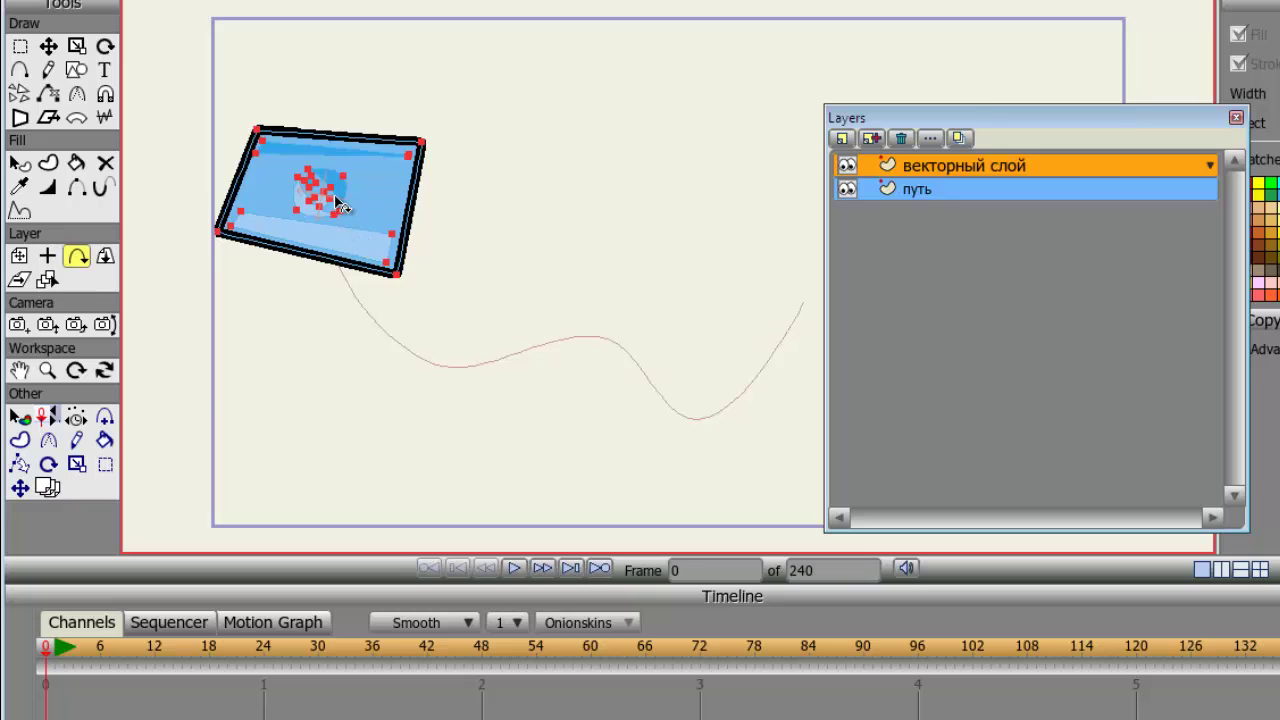
# Try moving the attached layer with Transform Layer, and reposition it near the curve's start with Follow Path
pyautogui.click(19, 256)
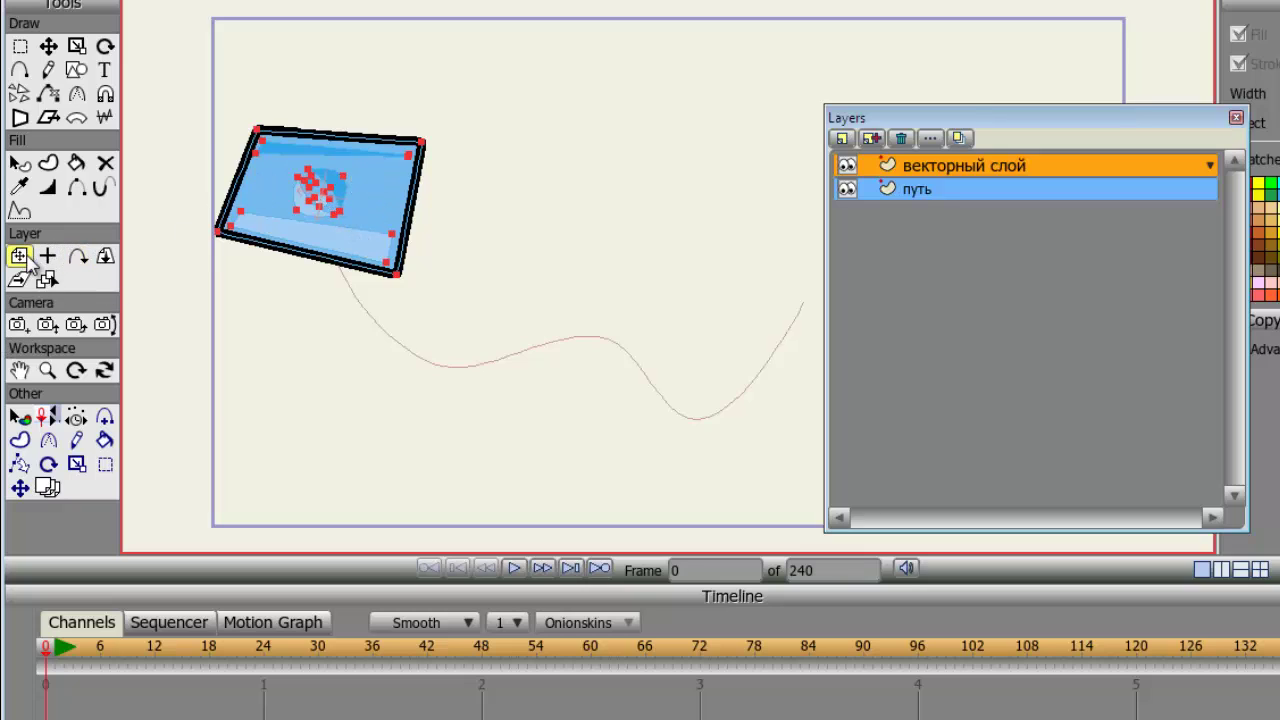
pyautogui.moveTo(468, 254)
pyautogui.mouseDown()
pyautogui.moveTo(317, 314)
pyautogui.moveTo(506, 231)
pyautogui.moveTo(492, 251)
pyautogui.mouseUp()
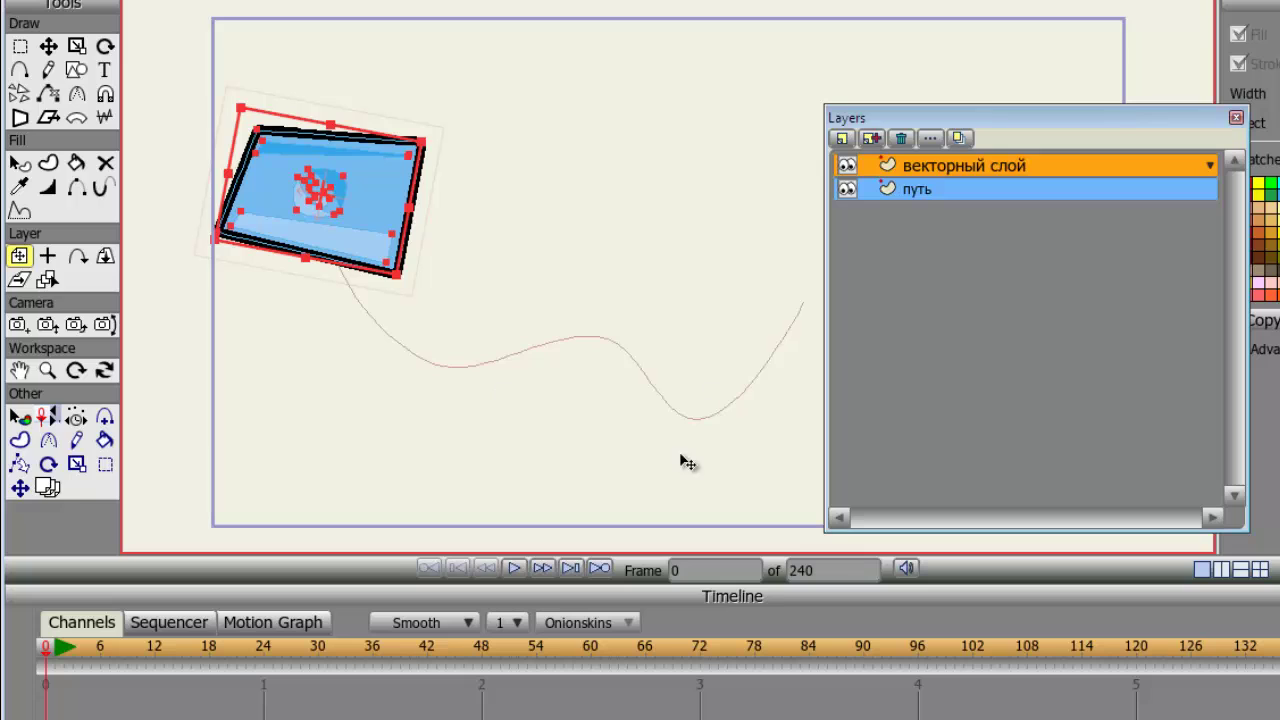
pyautogui.click(78, 257)
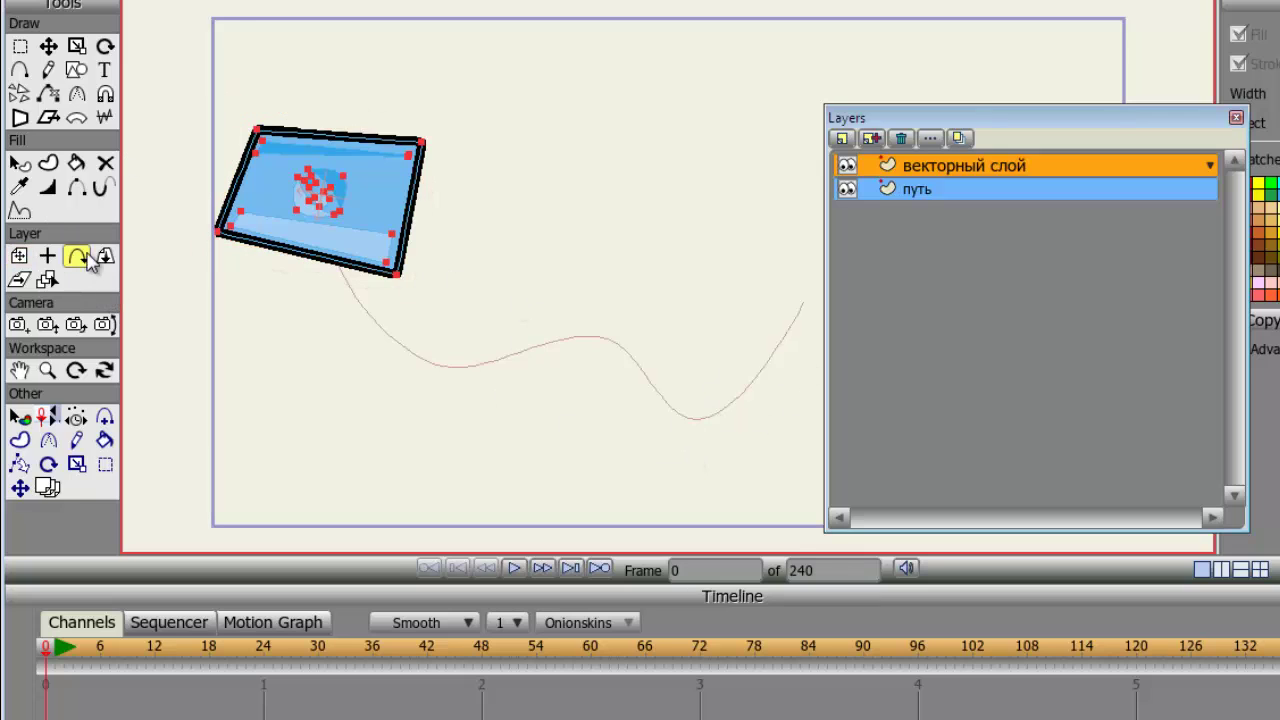
pyautogui.moveTo(335, 187); pyautogui.dragTo(330, 225)
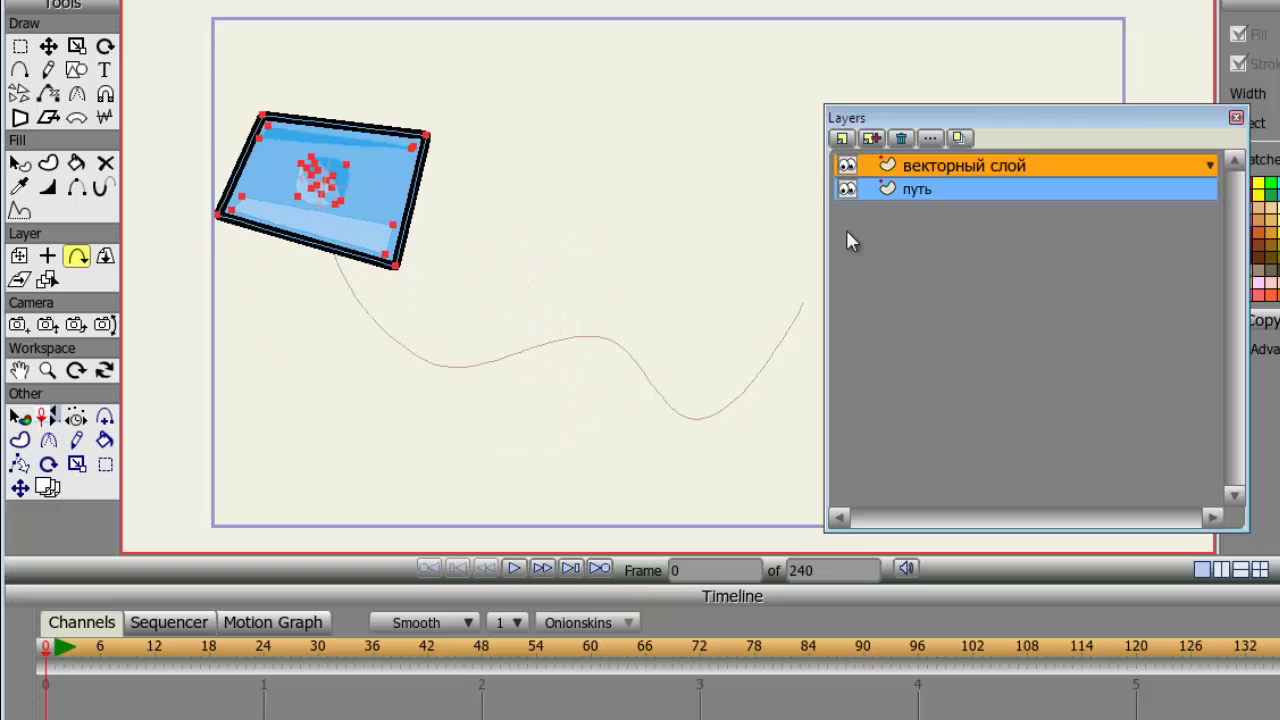
# Turn off Rotate to follow path in the settings of векторный слой
pyautogui.doubleClick(910, 170)
pyautogui.click(826, 443)
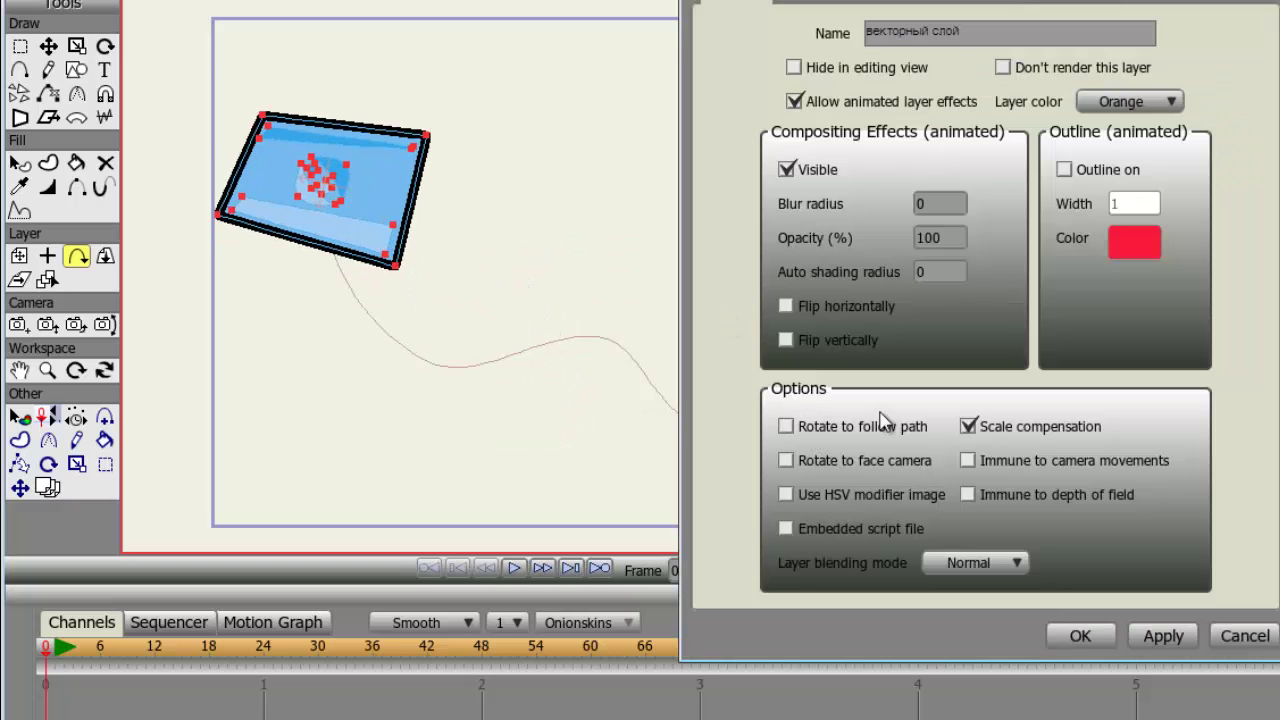
pyautogui.moveTo(983, 286); pyautogui.dragTo(738, 271)
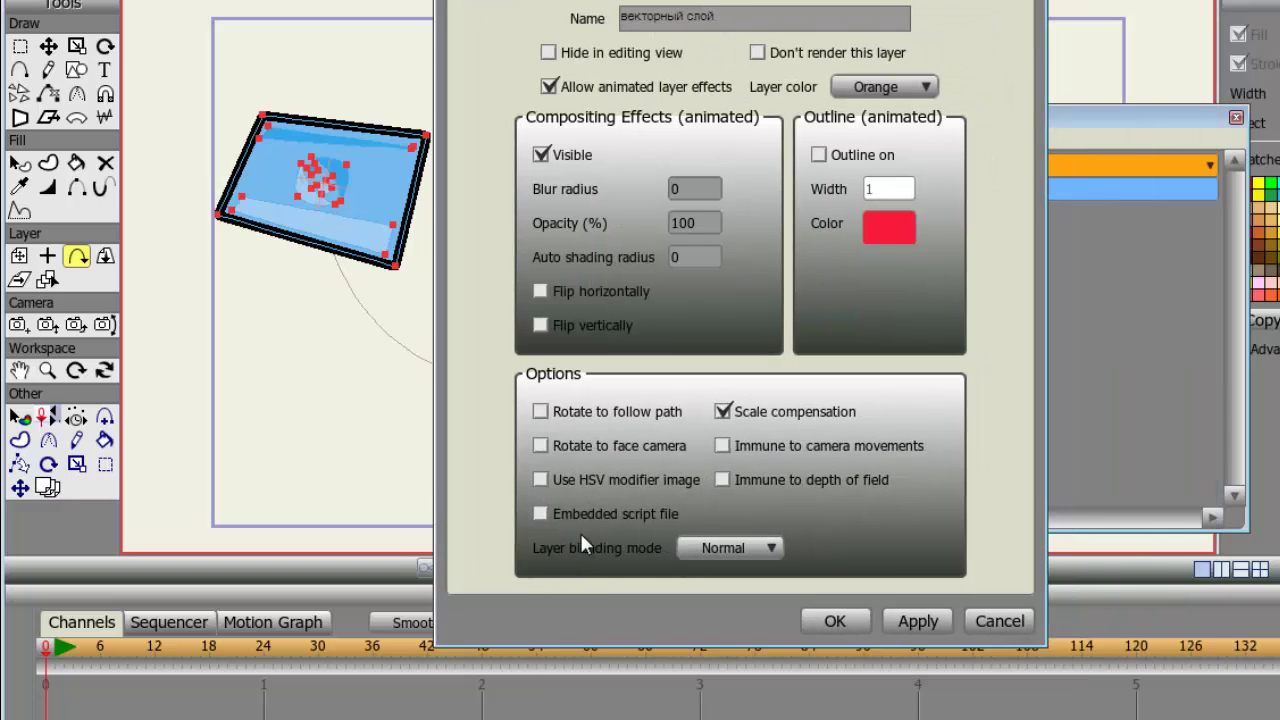
# Examine the available layer blending modes for векторный слой and close its settings without changes
pyautogui.click(717, 551)
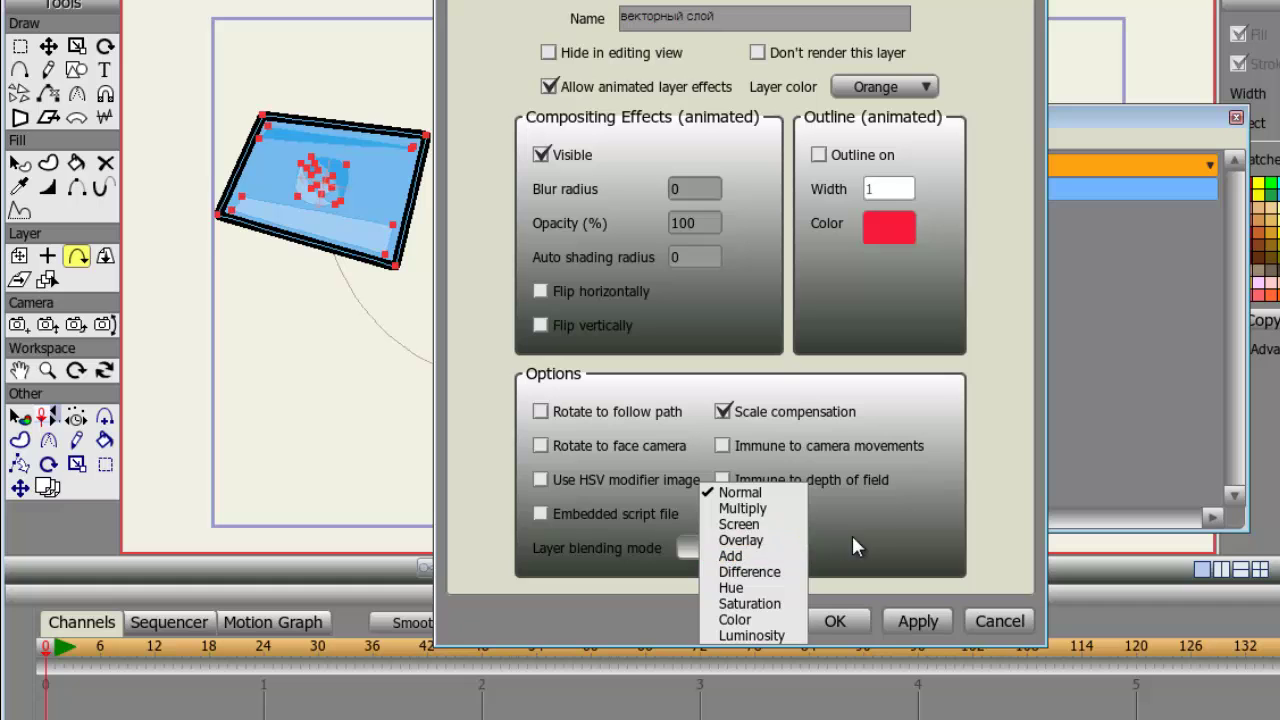
pyautogui.click(654, 530)
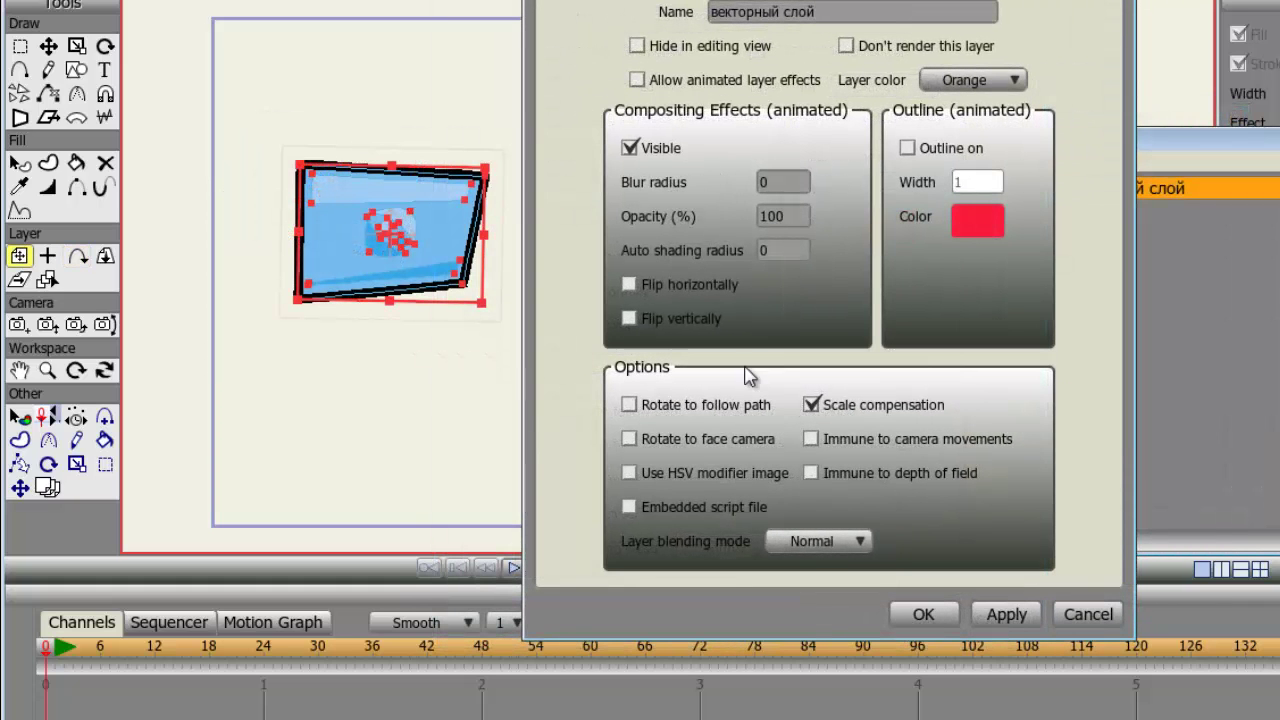
pyautogui.click(792, 546)
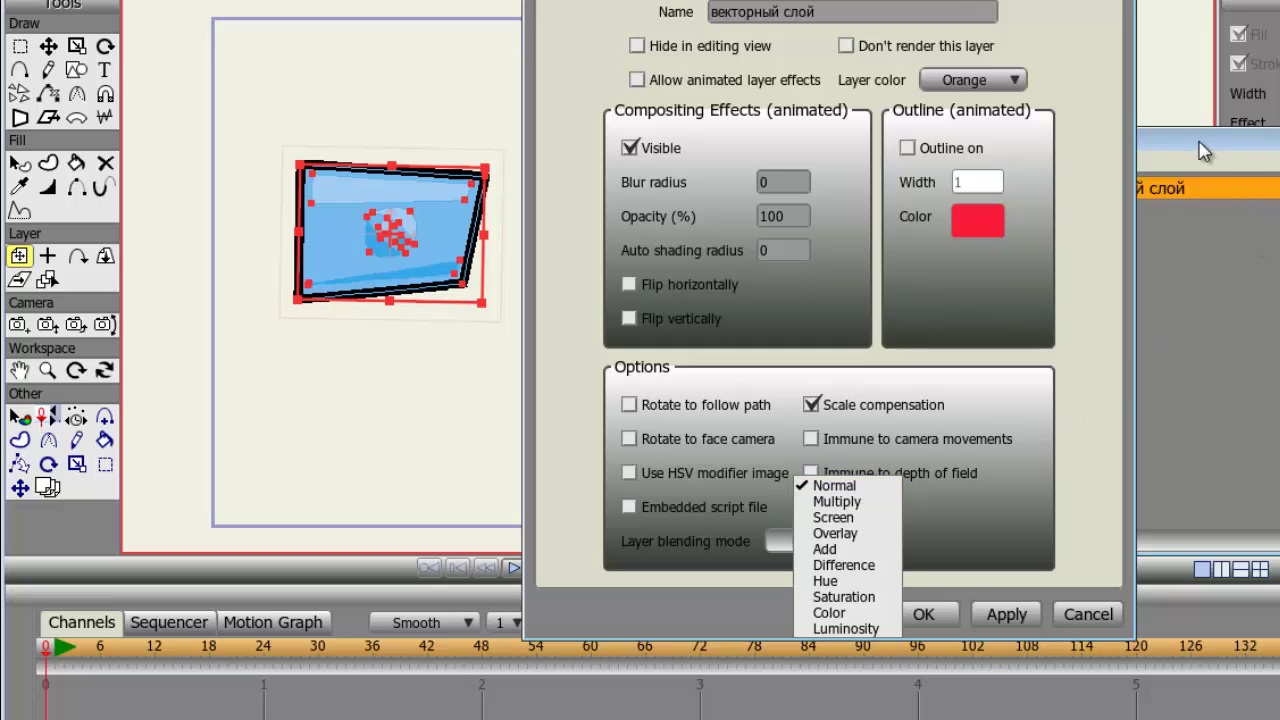
pyautogui.click(1077, 613)
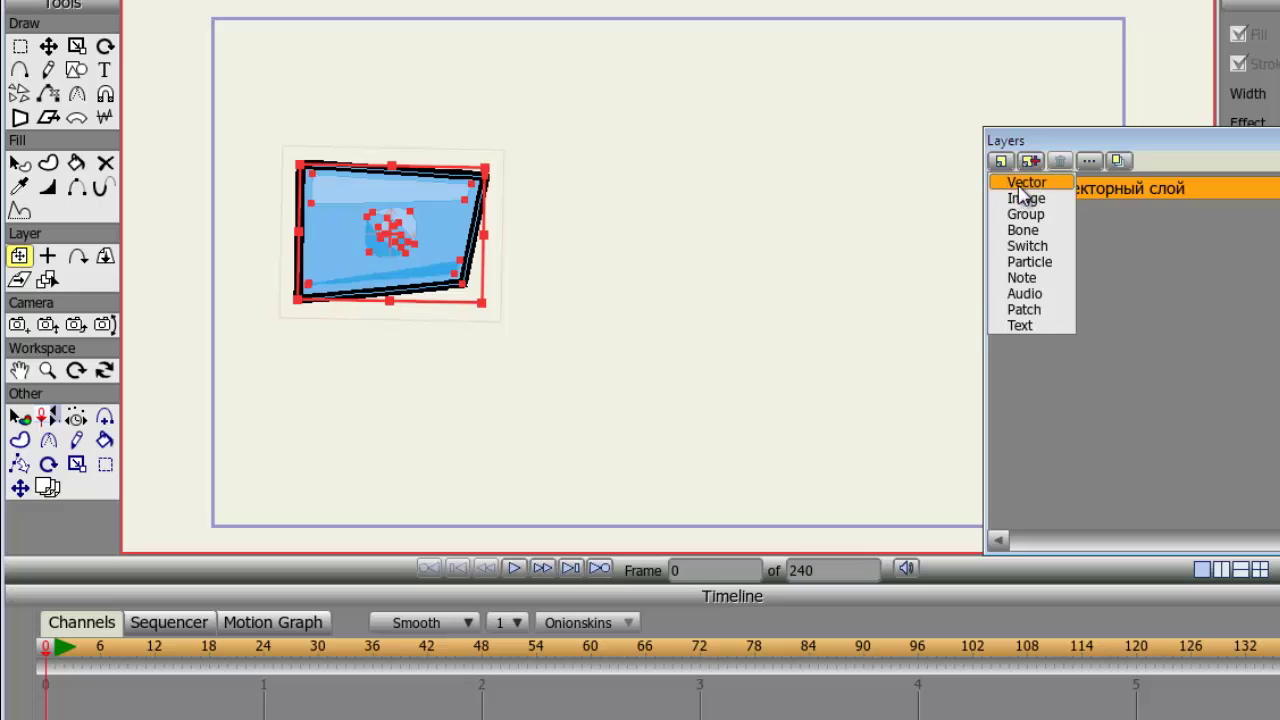
# Add a vector layer named слой_2 below the monitor layer and draw a yellow triangle, a crimson rectangle and a green circle on it
pyautogui.click(1015, 185)
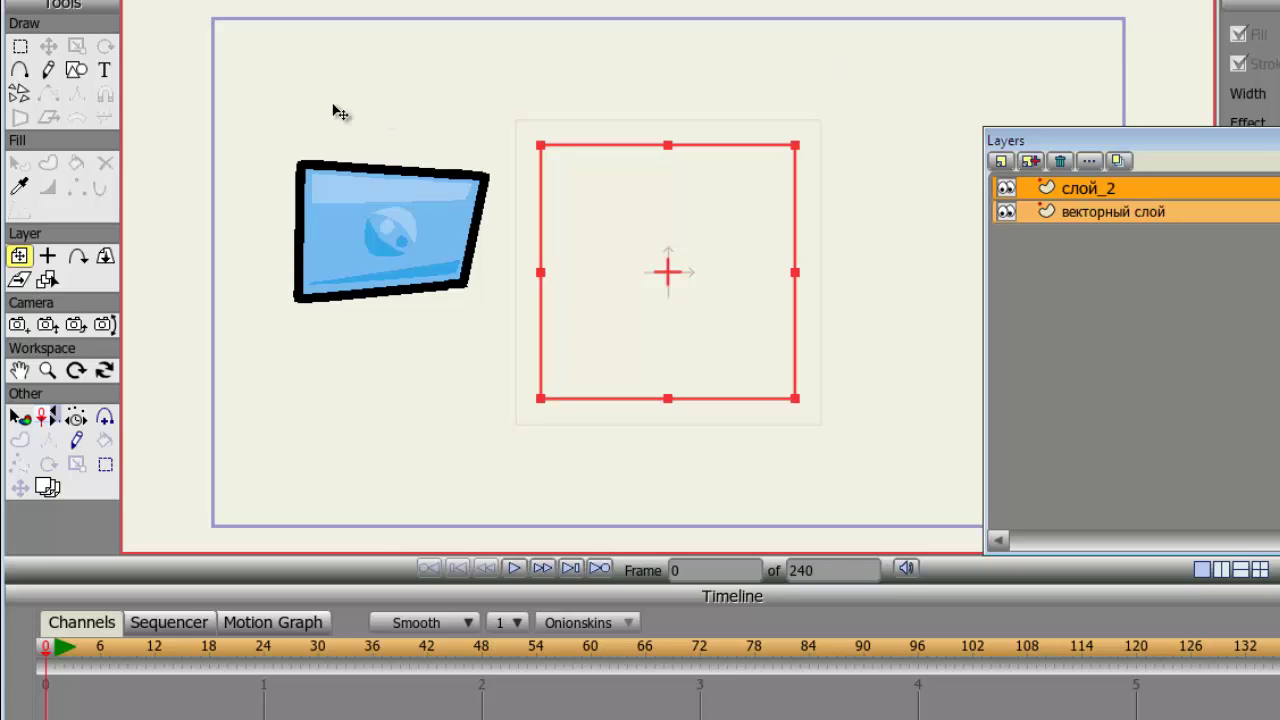
pyautogui.click(75, 74)
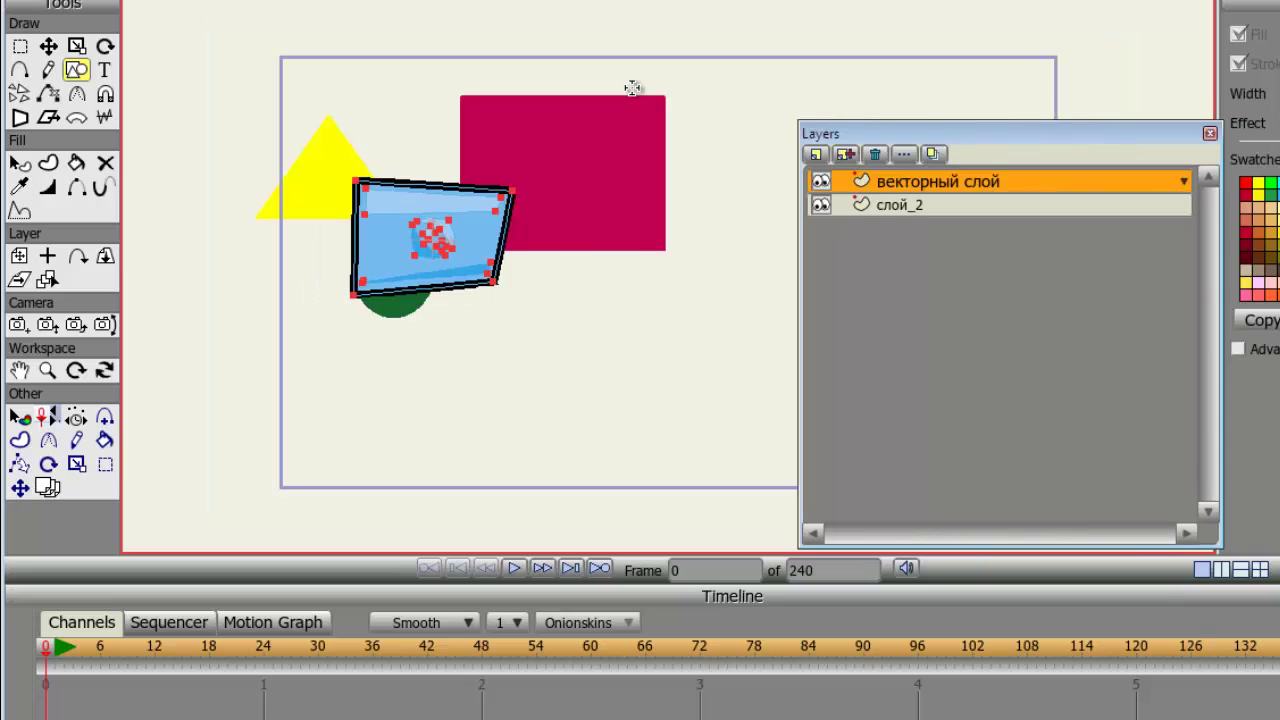
# Set the blending mode of векторный слой to Normal and apply the layer settings
pyautogui.doubleClick(912, 186)
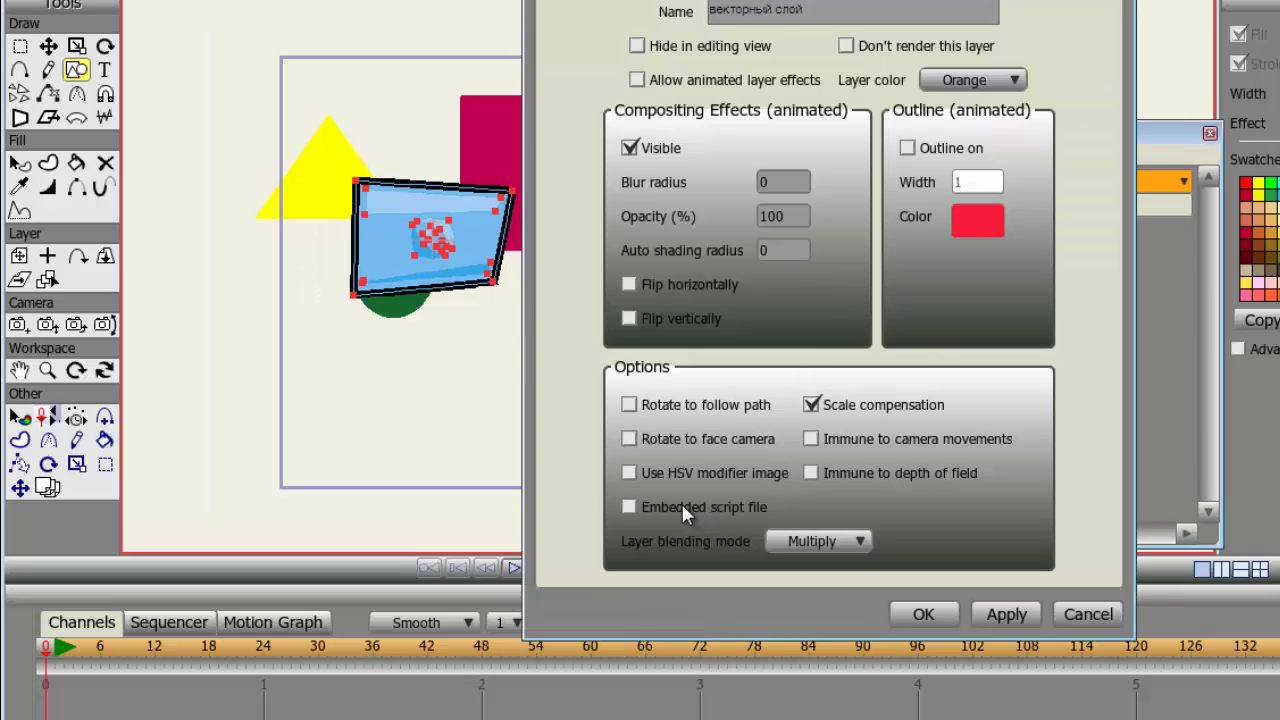
pyautogui.click(815, 541)
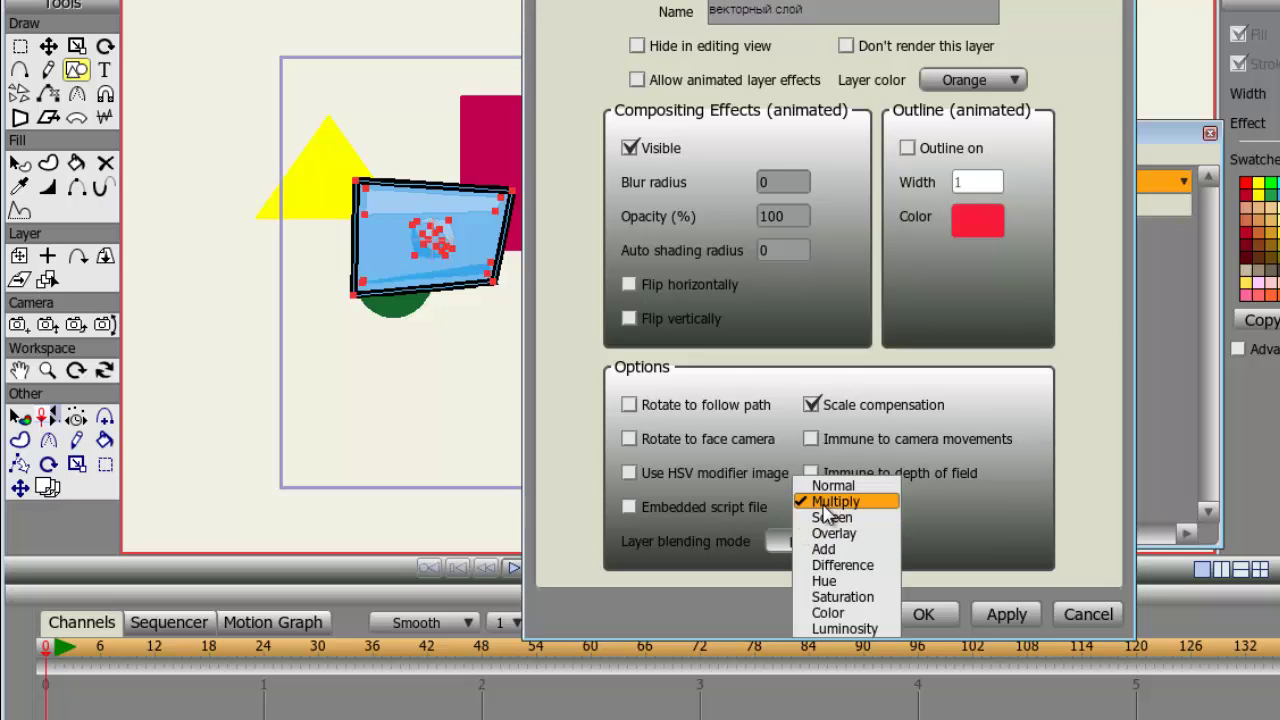
pyautogui.click(850, 487)
pyautogui.click(1006, 614)
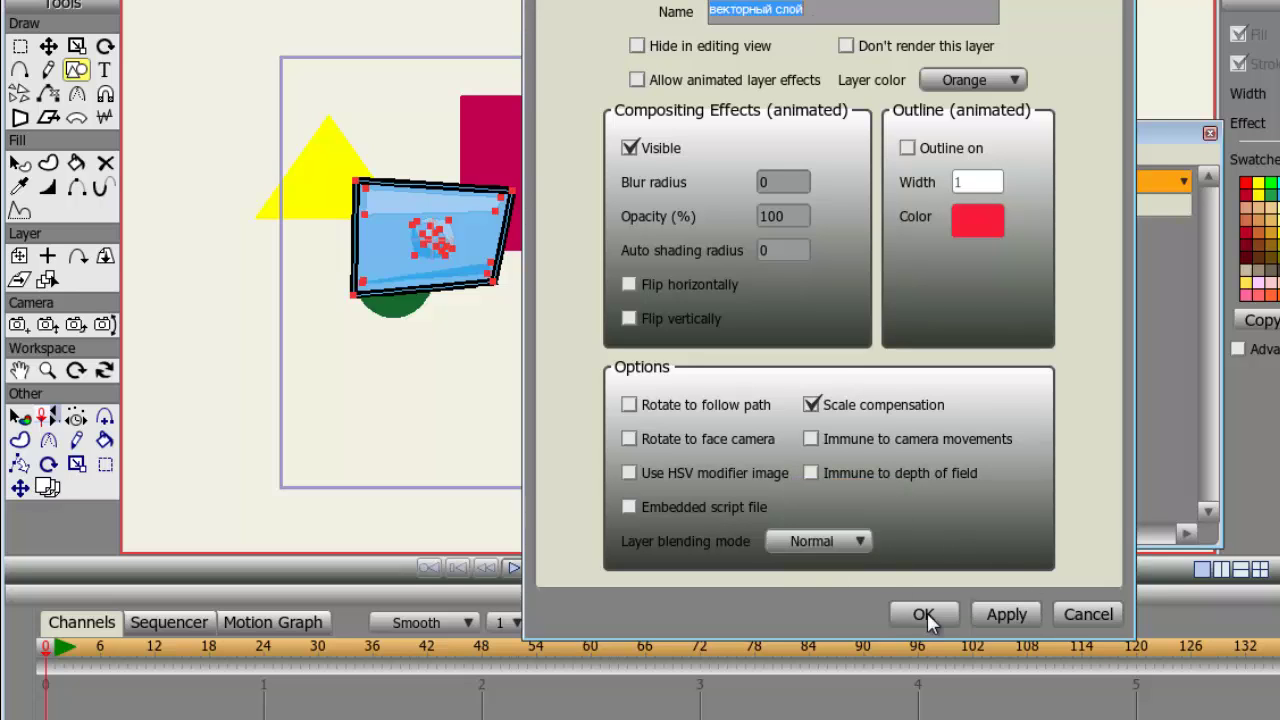
pyautogui.click(923, 614)
# Move the crimson rectangle on слой_2 slightly toward the triangle with Transform Points so it overlaps more of the monitor
pyautogui.click(924, 205)
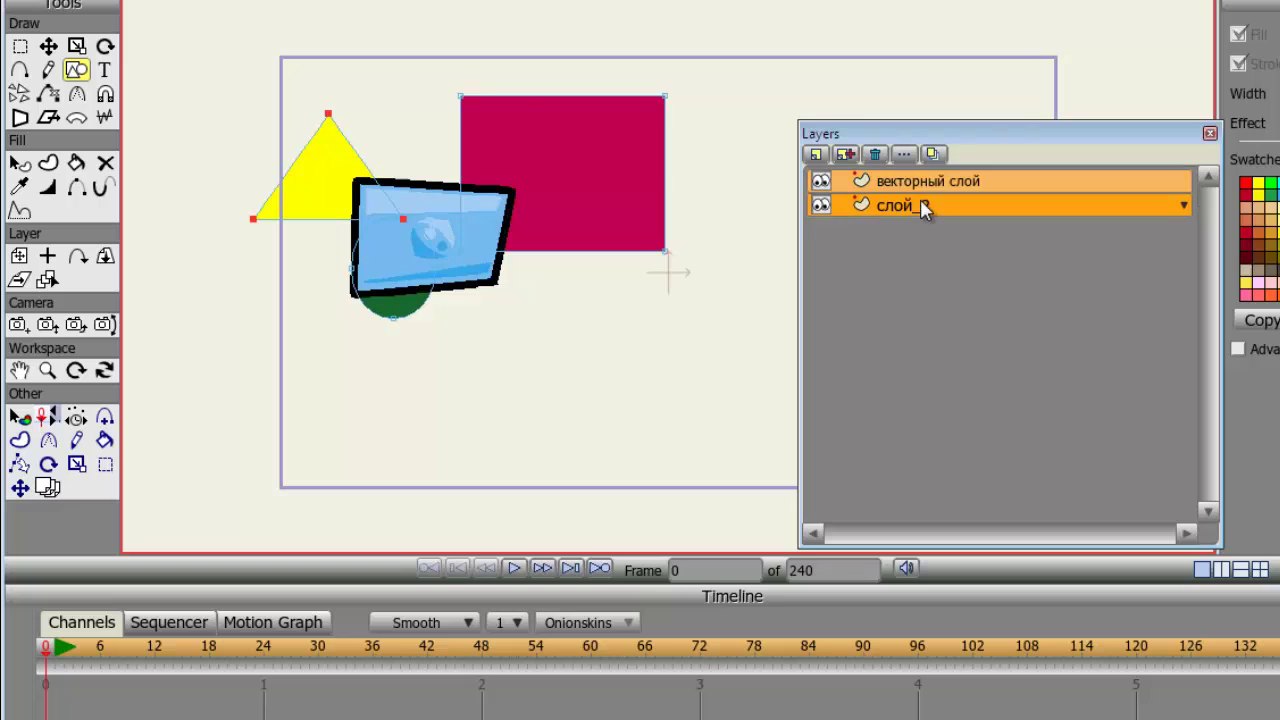
pyautogui.click(48, 46)
pyautogui.click(508, 196)
pyautogui.moveTo(508, 196); pyautogui.dragTo(480, 204)
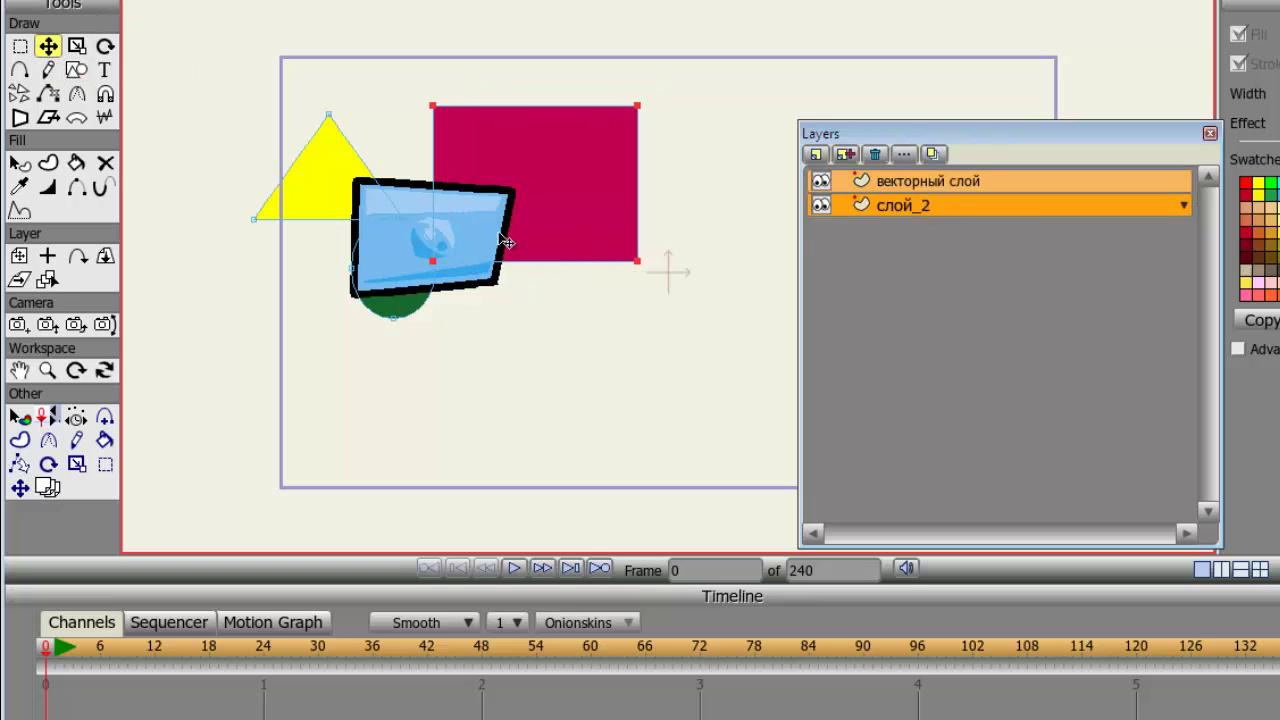
# Set the blending mode of векторный слой to Multiply and apply the layer settings
pyautogui.doubleClick(922, 183)
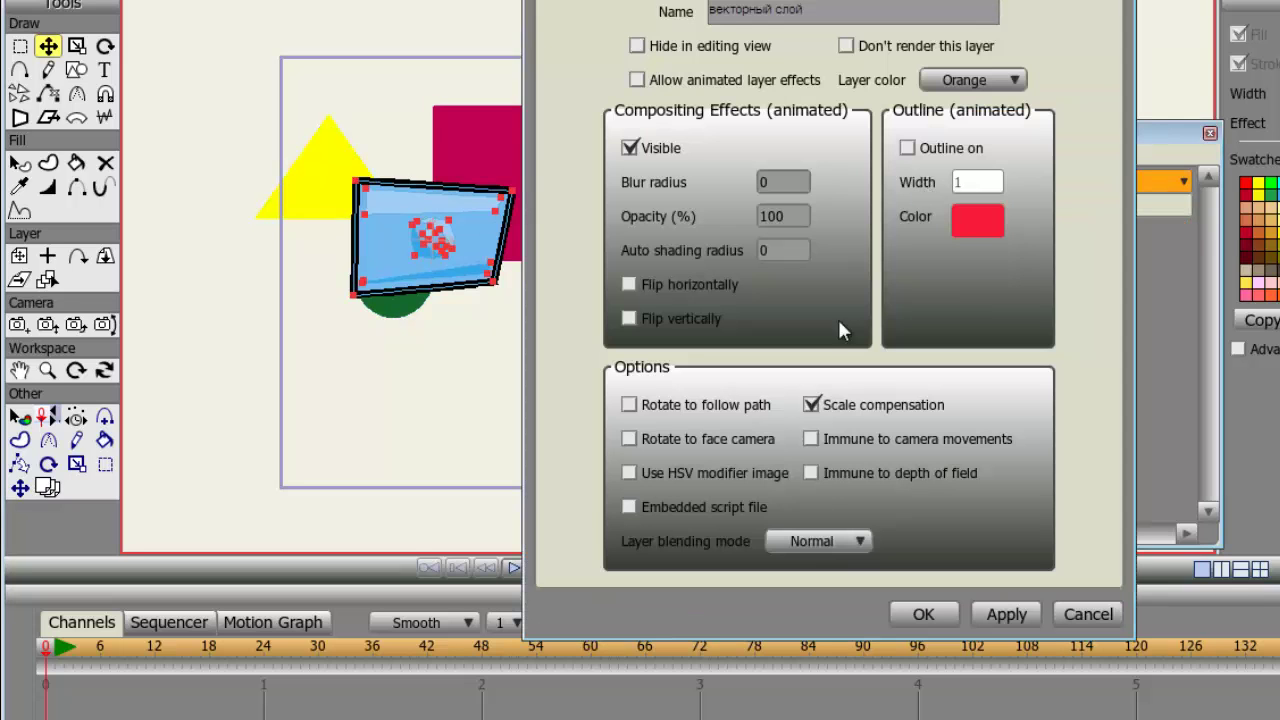
pyautogui.click(808, 545)
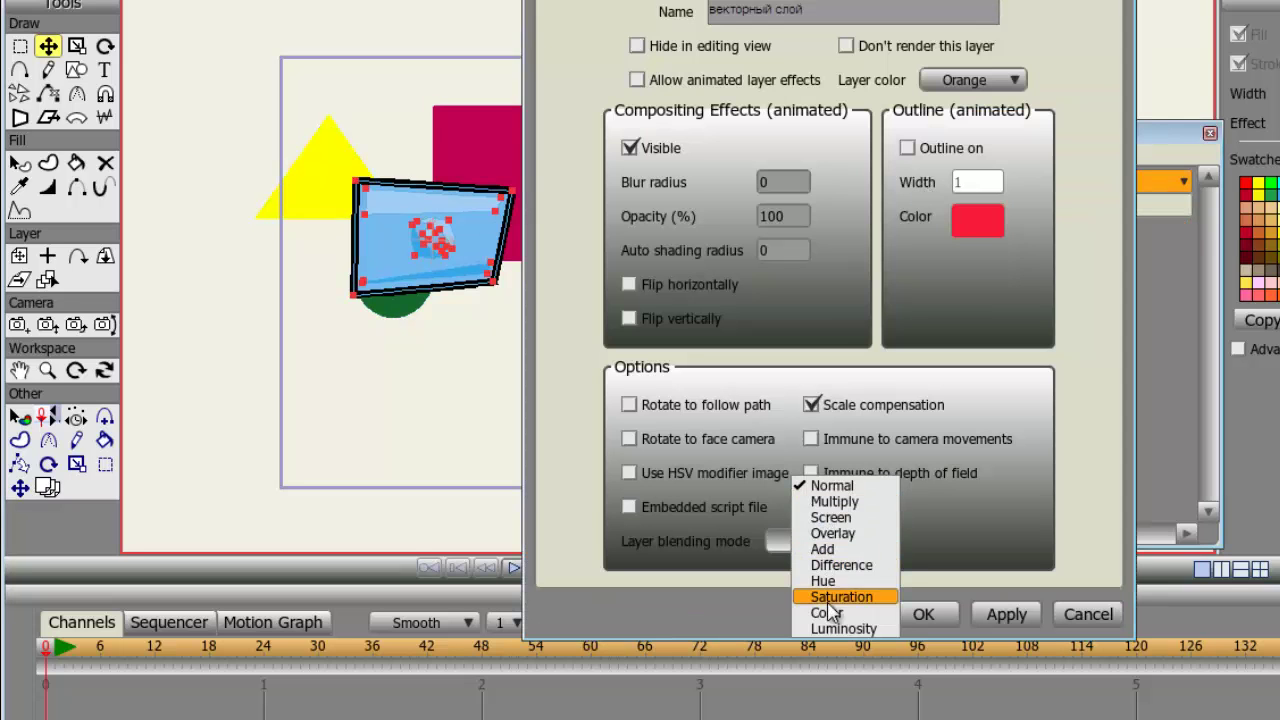
pyautogui.click(838, 501)
pyautogui.click(852, 548)
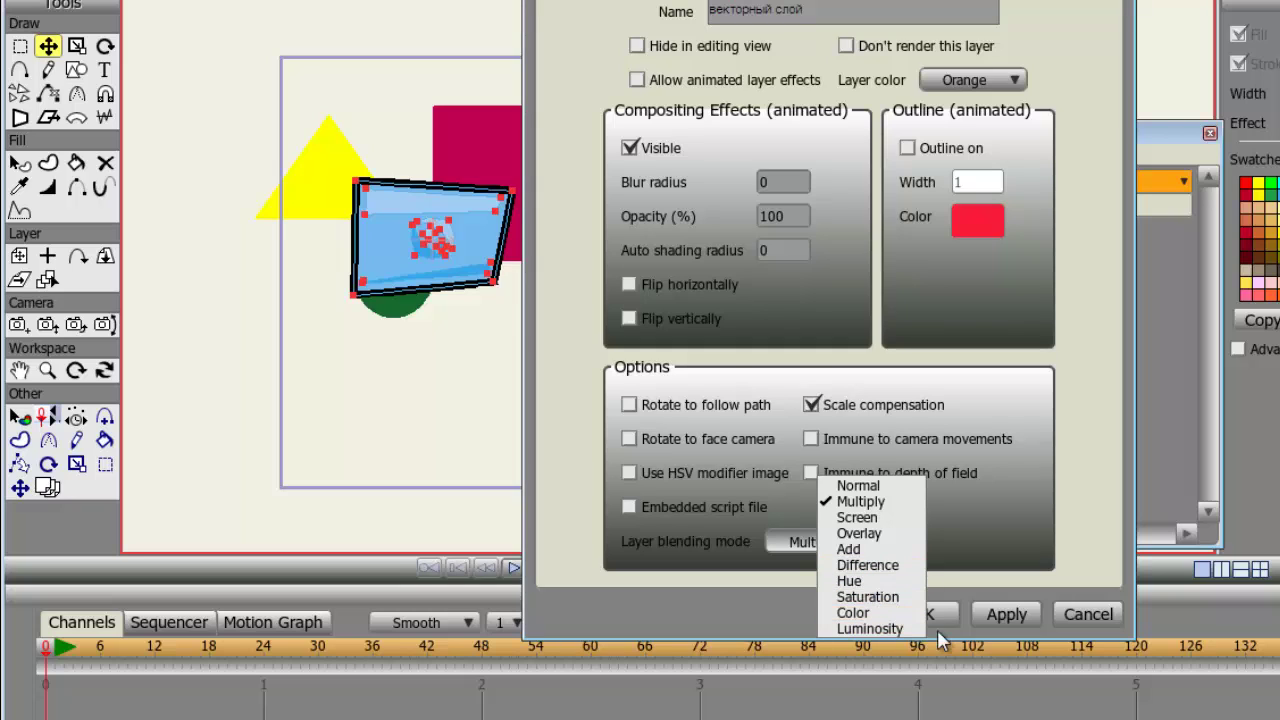
pyautogui.click(1010, 606)
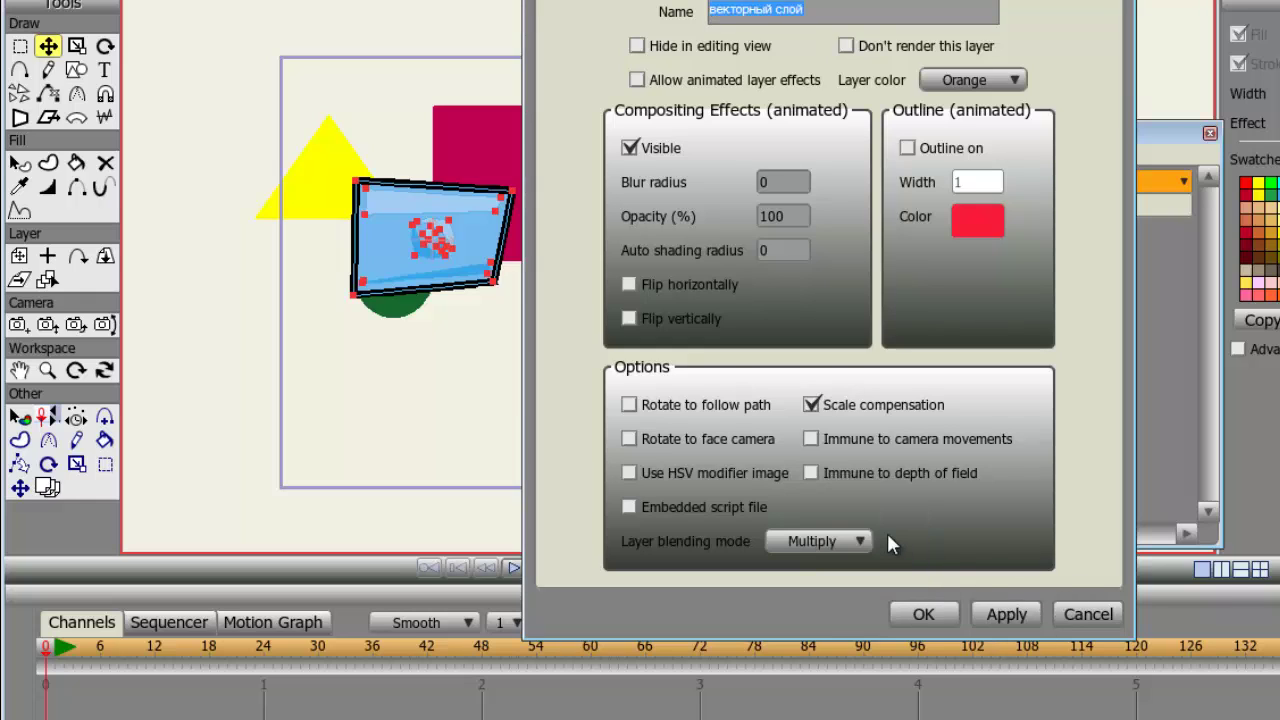
# Preview-render the frame, compare the blended monitor with the workspace drawing, and close the render
pyautogui.hotkey('ctrl', 'r')
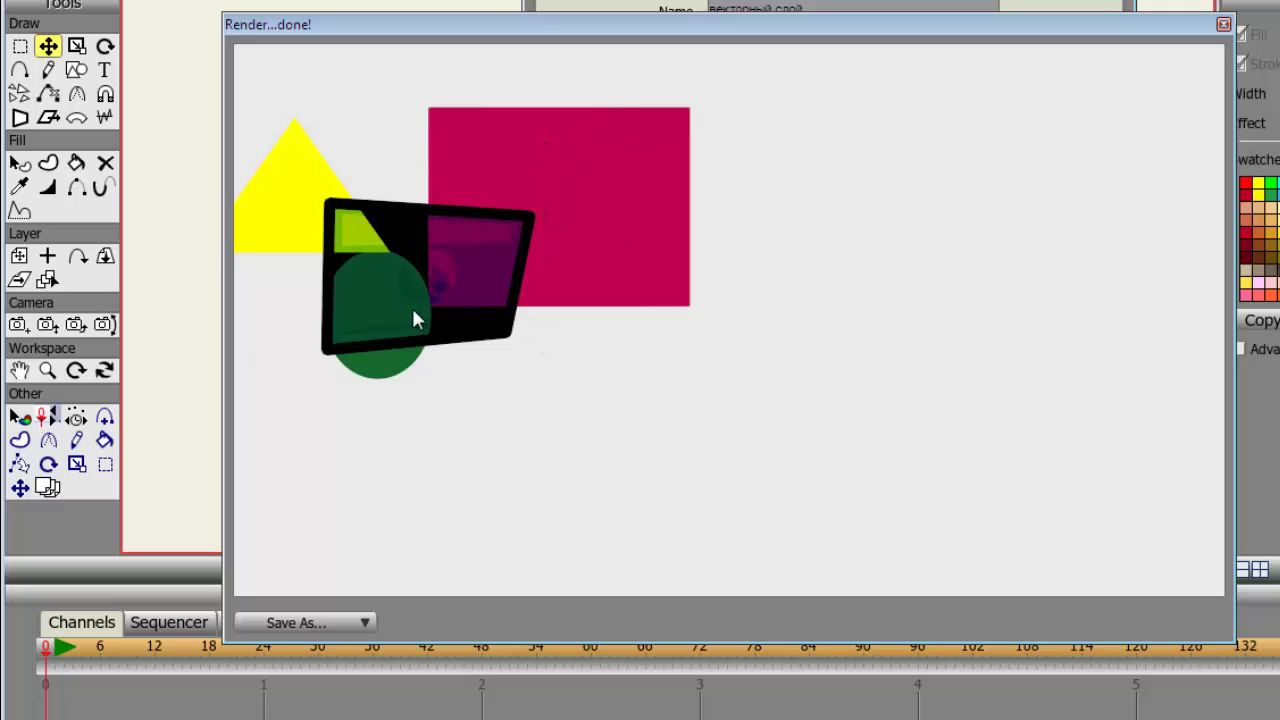
pyautogui.moveTo(666, 40); pyautogui.dragTo(940, 25)
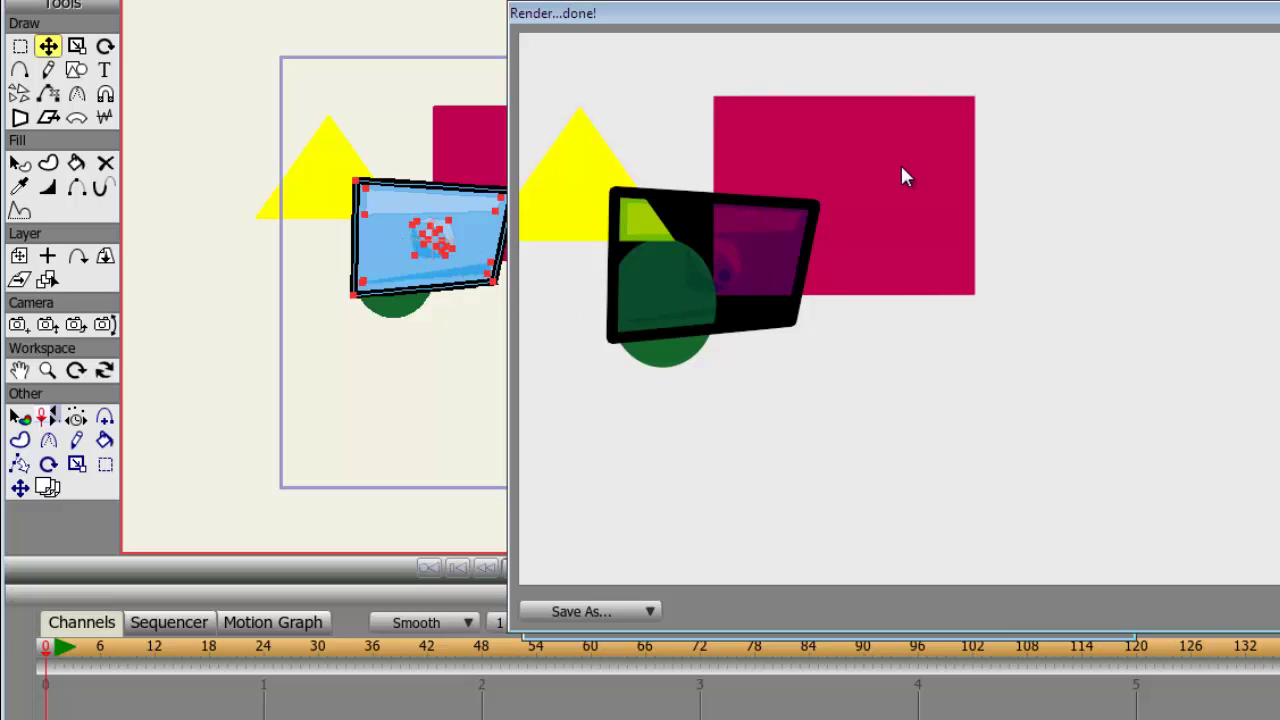
pyautogui.moveTo(1098, 4); pyautogui.dragTo(743, 34)
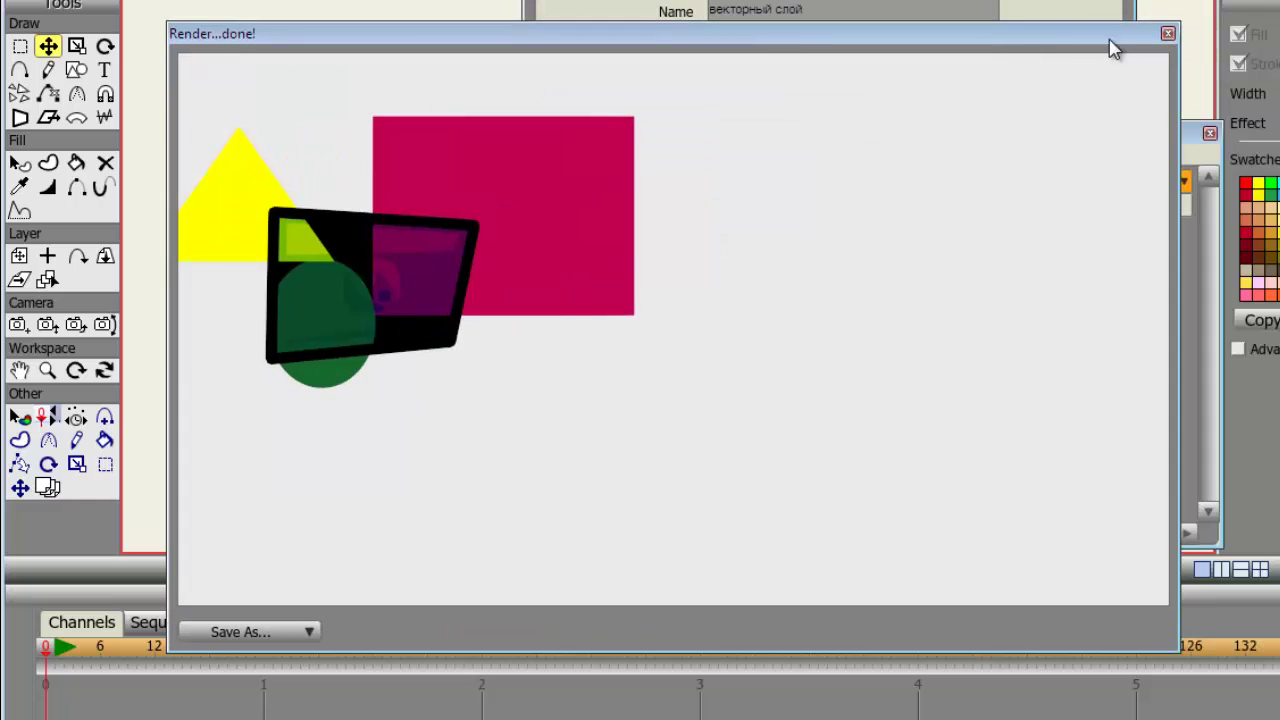
pyautogui.click(1160, 38)
# Set the blending mode of векторный слой to Screen, apply it, then preview-render the frame and close the render
pyautogui.click(848, 541)
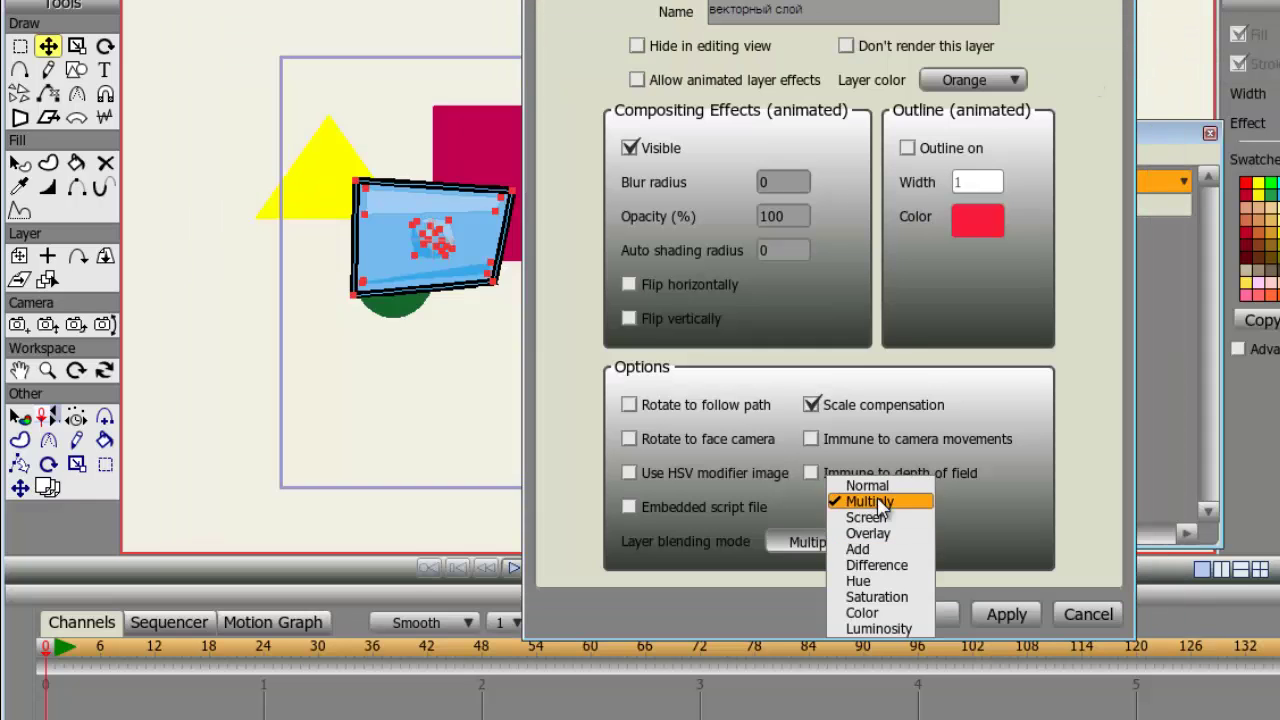
pyautogui.click(880, 517)
pyautogui.click(1006, 614)
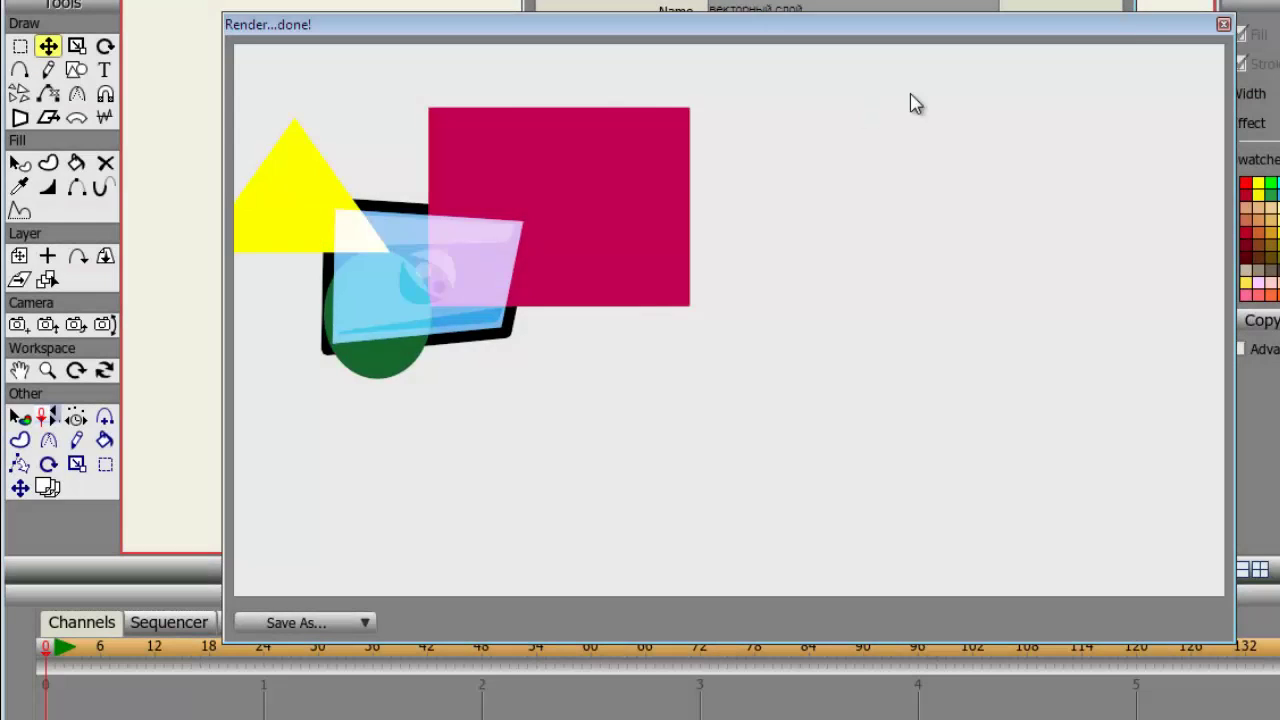
pyautogui.click(1223, 24)
# Change the blending mode of векторный слой to Overlay, apply it, and check the result in a preview render
pyautogui.click(848, 541)
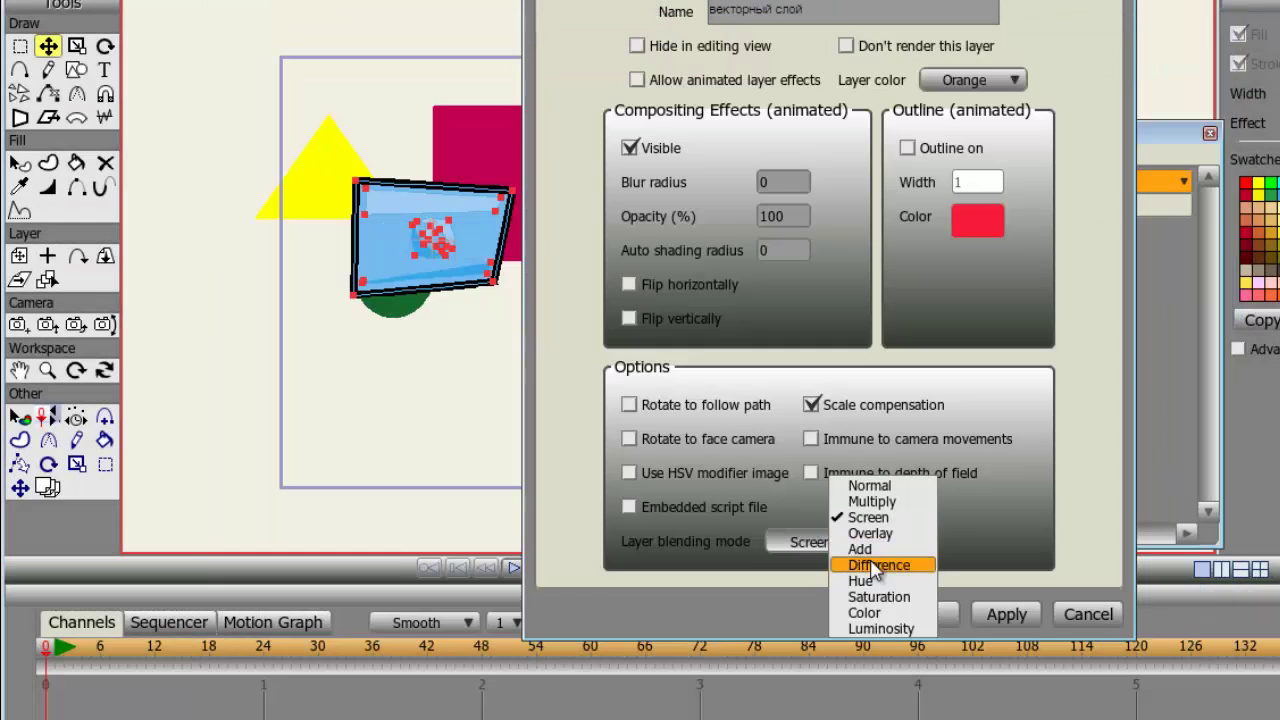
pyautogui.click(871, 463)
pyautogui.click(1006, 614)
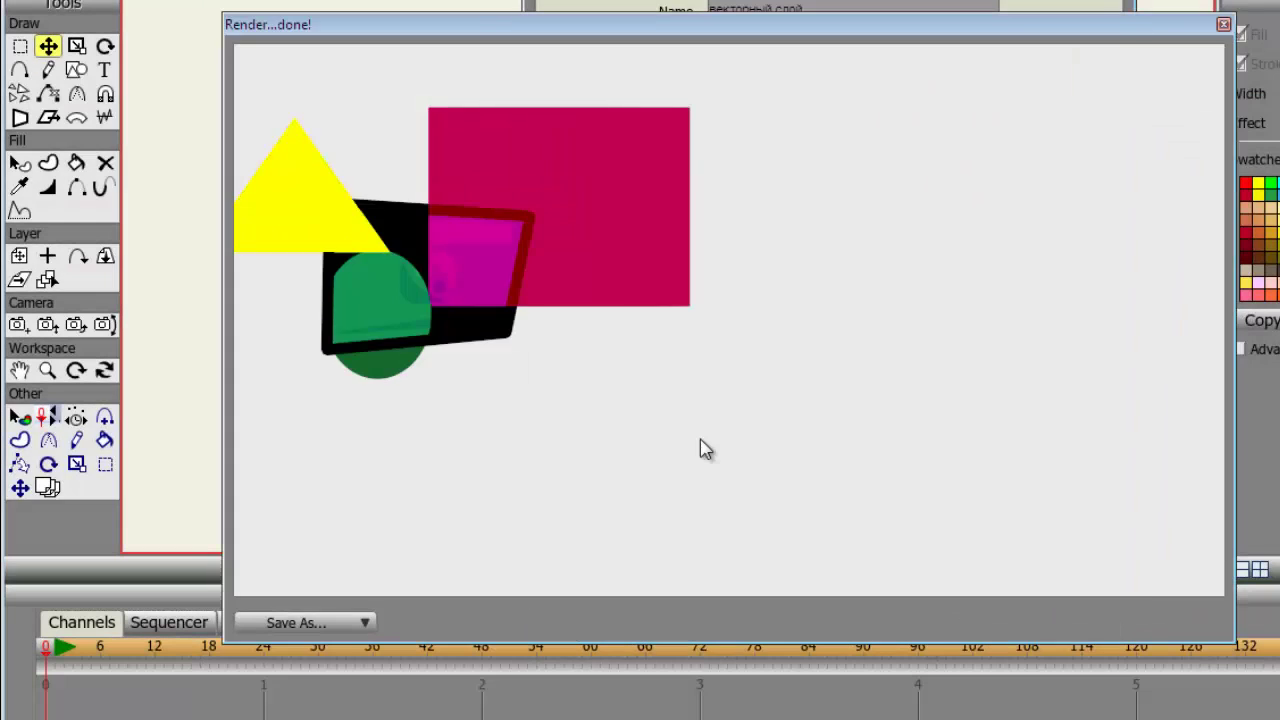
pyautogui.click(1223, 24)
# Switch the blending mode of векторный слой to Add, apply it, and preview-render the overlapping shapes
pyautogui.click(848, 541)
pyautogui.click(866, 543)
pyautogui.click(1005, 612)
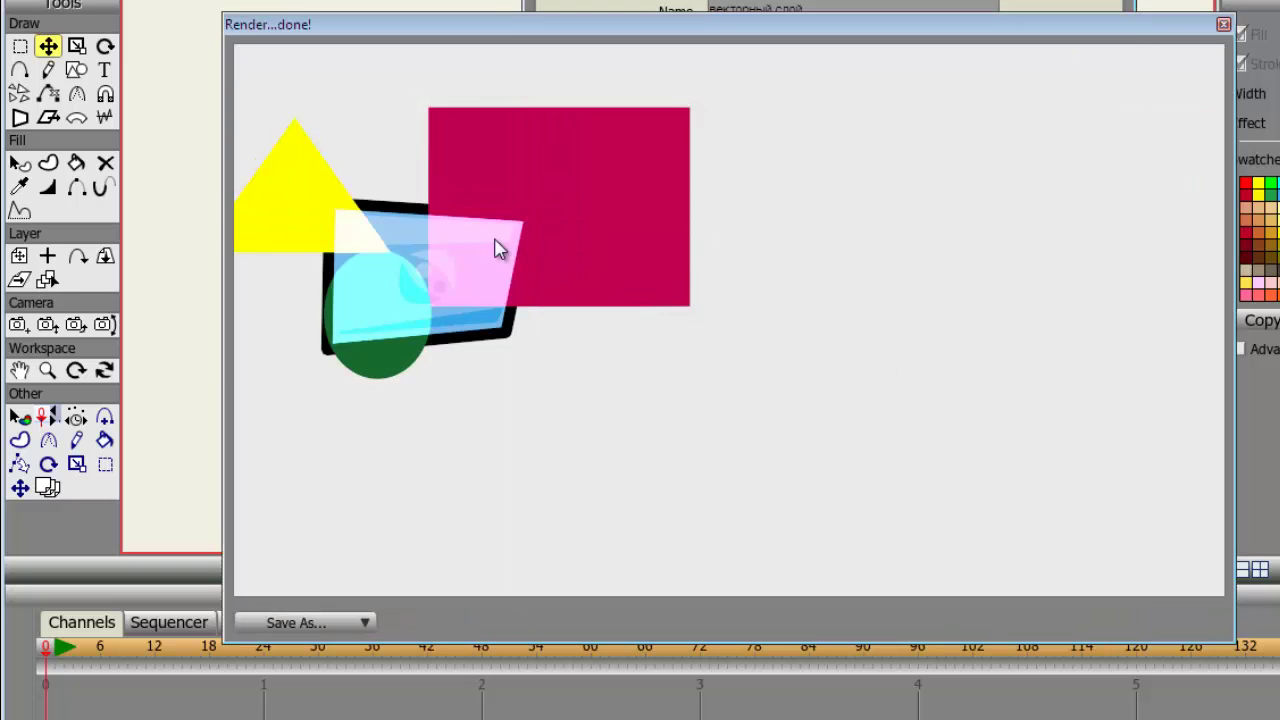
pyautogui.click(1223, 24)
# Set the blending mode of векторный слой to Difference, apply it, and preview-render the frame
pyautogui.click(848, 541)
pyautogui.click(866, 557)
pyautogui.click(1012, 628)
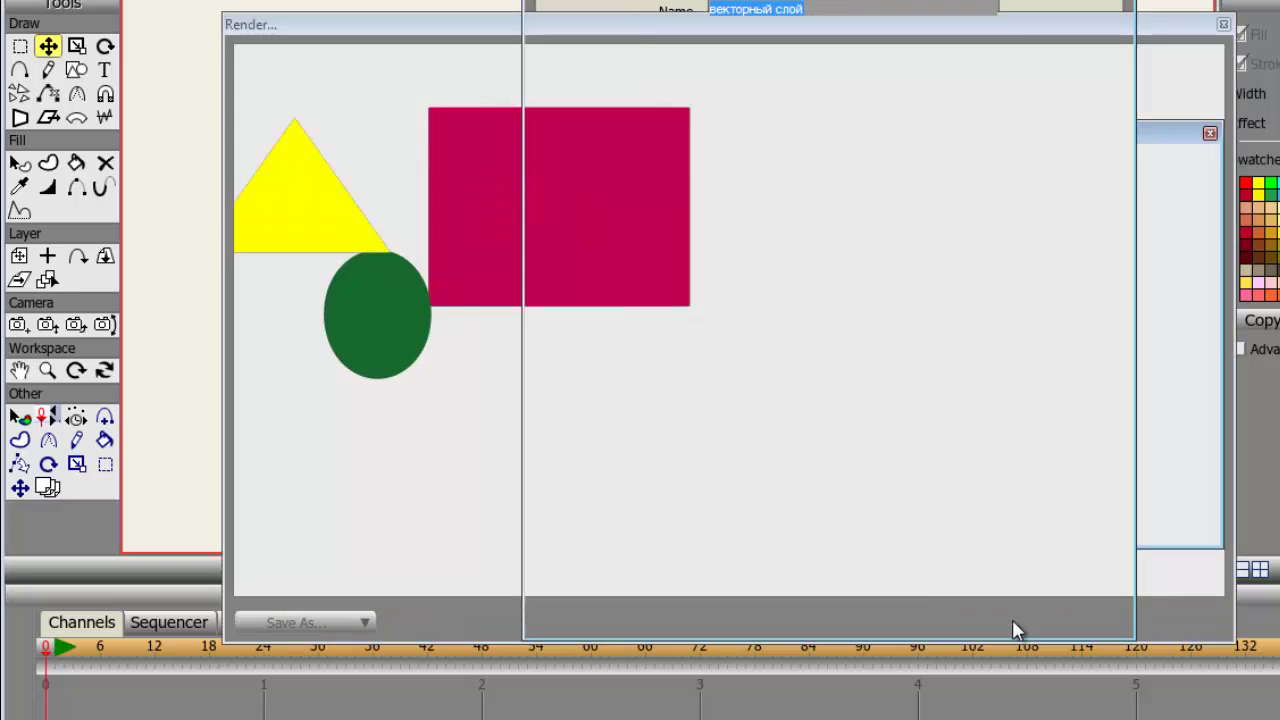
pyautogui.click(1223, 24)
# Set the blending mode of векторный слой to Hue, apply it, and check the monitor in a preview render
pyautogui.click(848, 541)
pyautogui.click(866, 583)
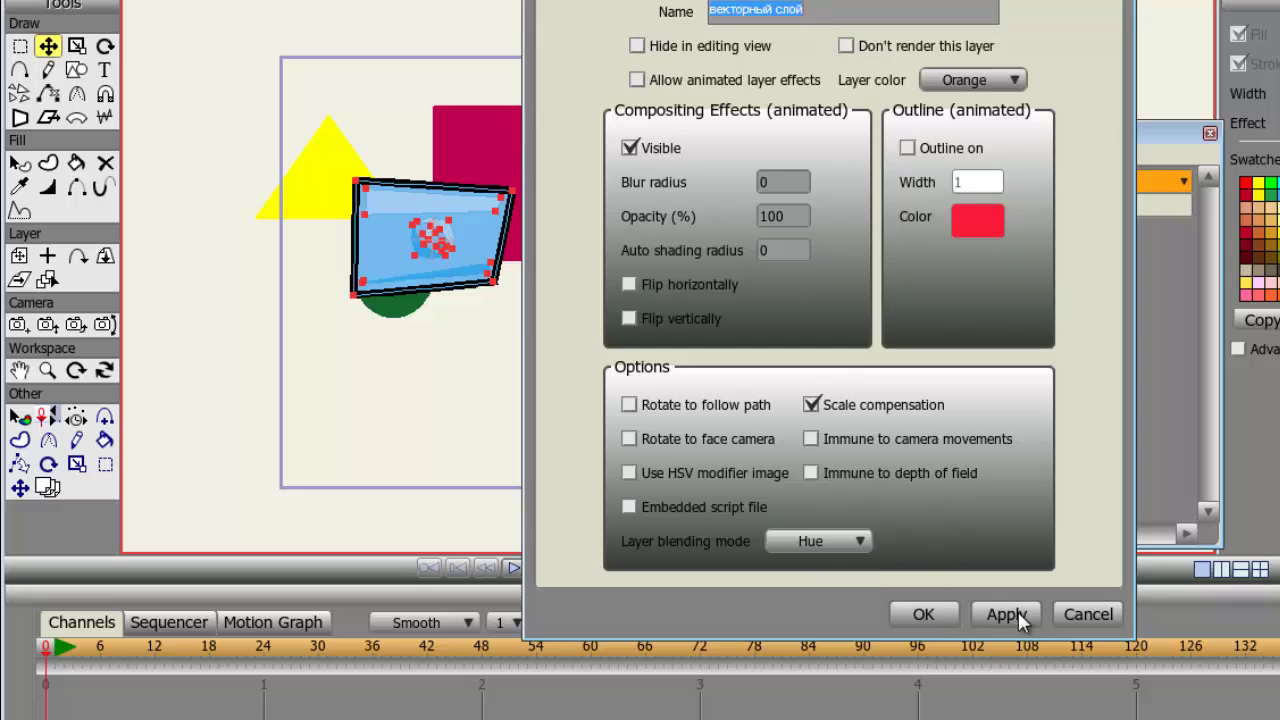
pyautogui.click(1018, 614)
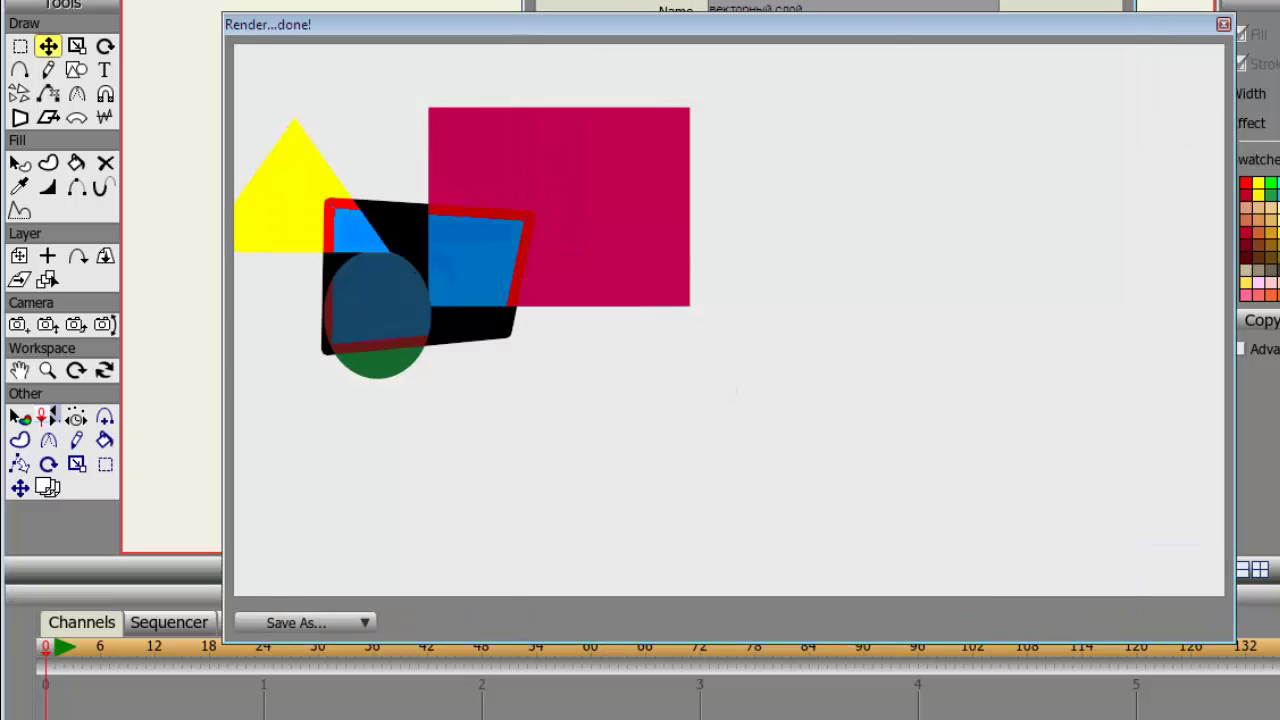
pyautogui.click(1223, 24)
# Change the blending mode of векторный слой to Saturation, apply it, and preview-render the frame
pyautogui.click(814, 540)
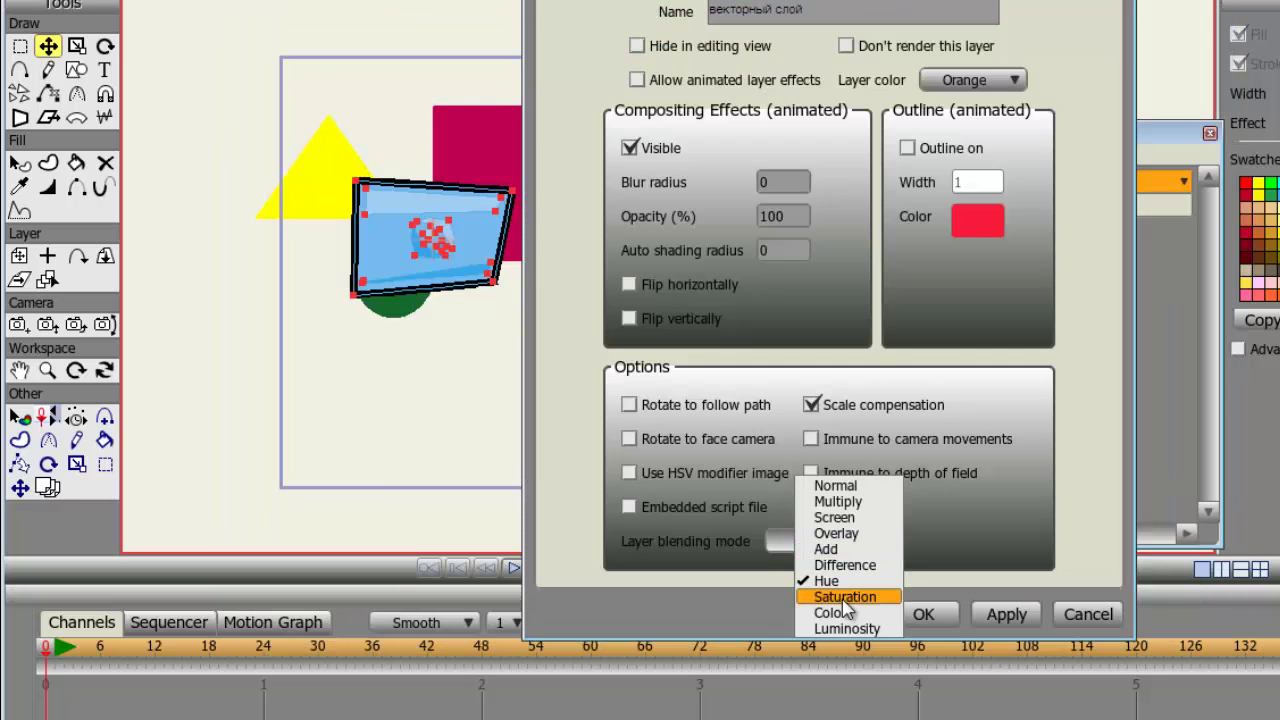
pyautogui.click(849, 594)
pyautogui.click(1015, 612)
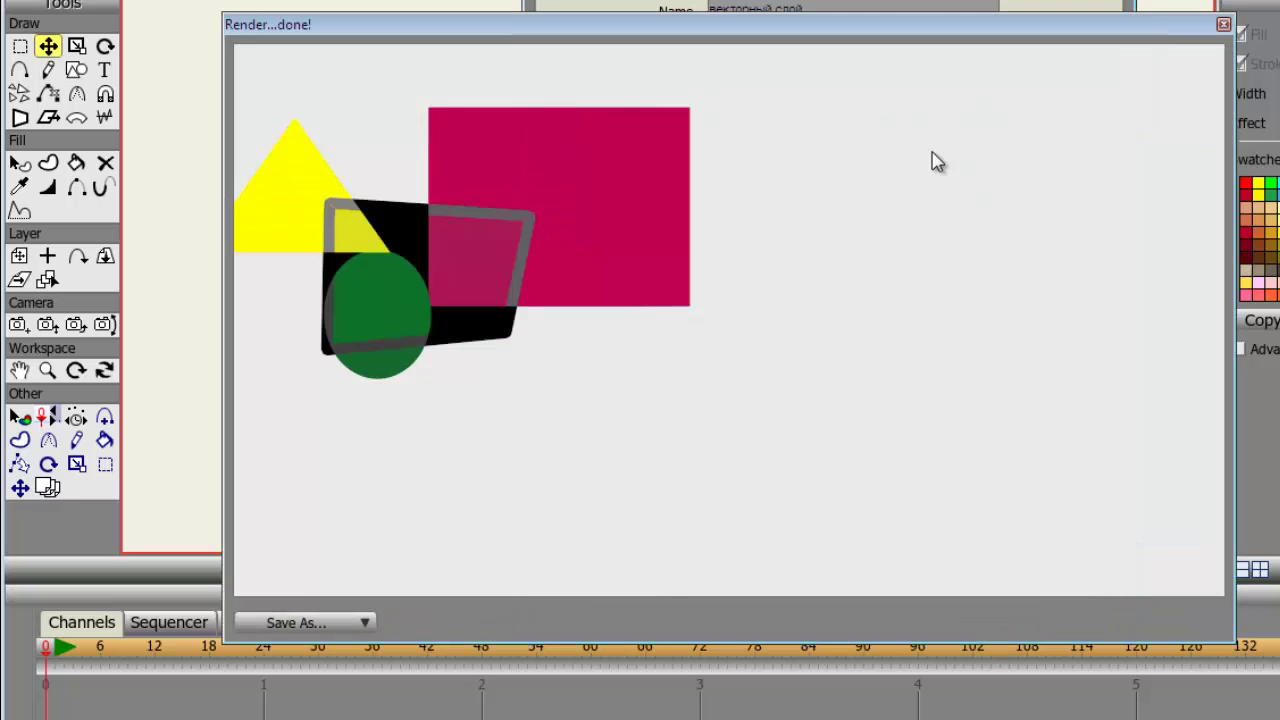
pyautogui.click(1223, 24)
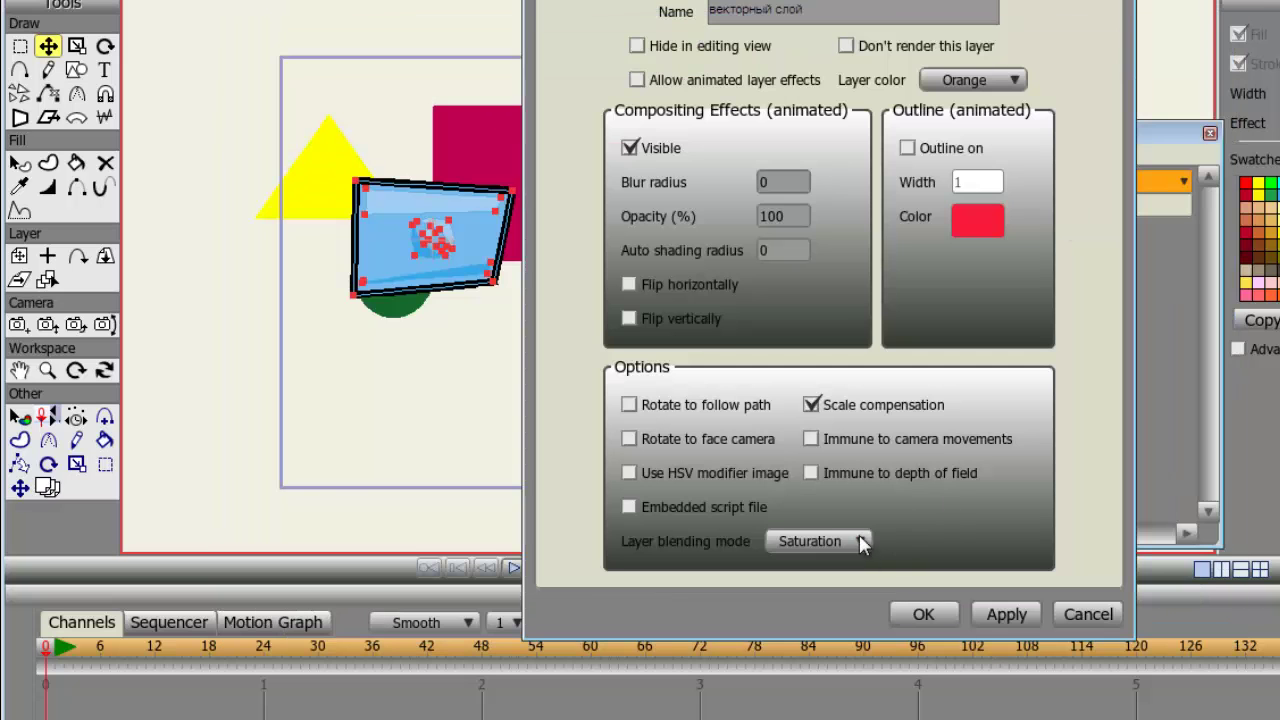
# Set the blending mode of векторный слой to Color, apply it, and preview-render the blended shapes
pyautogui.click(859, 540)
pyautogui.click(950, 608)
pyautogui.click(1003, 614)
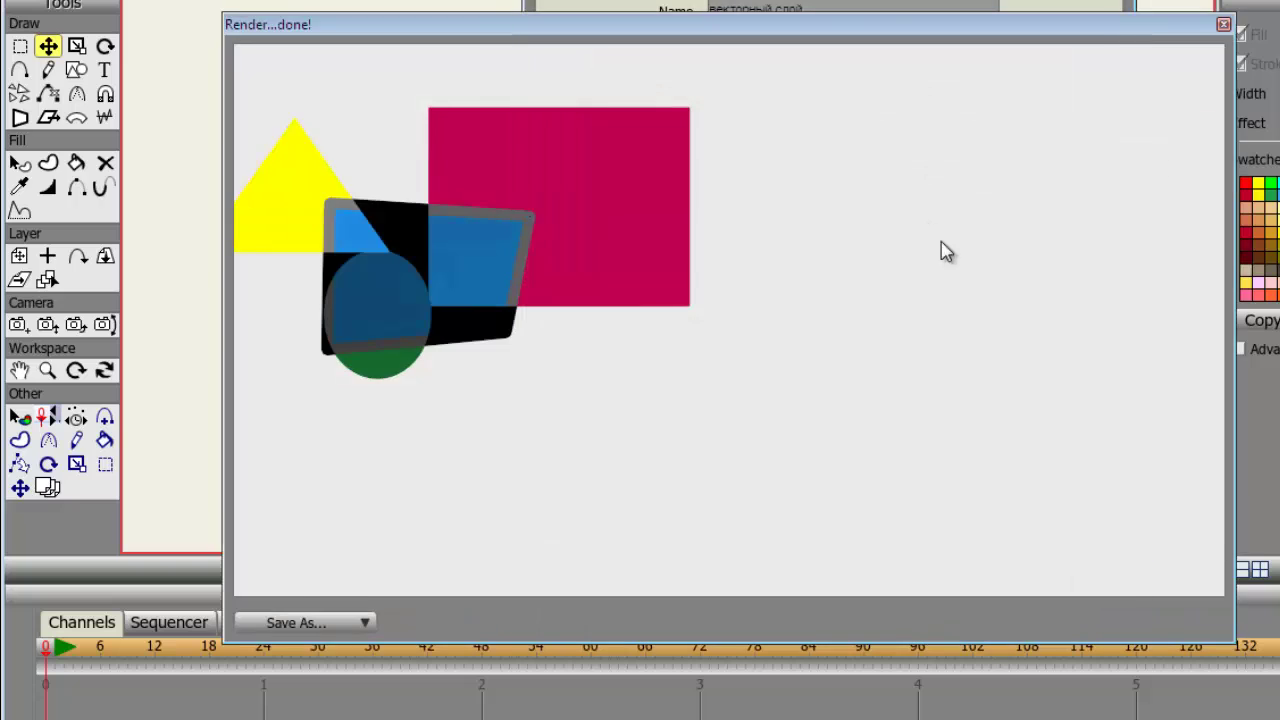
pyautogui.click(1220, 24)
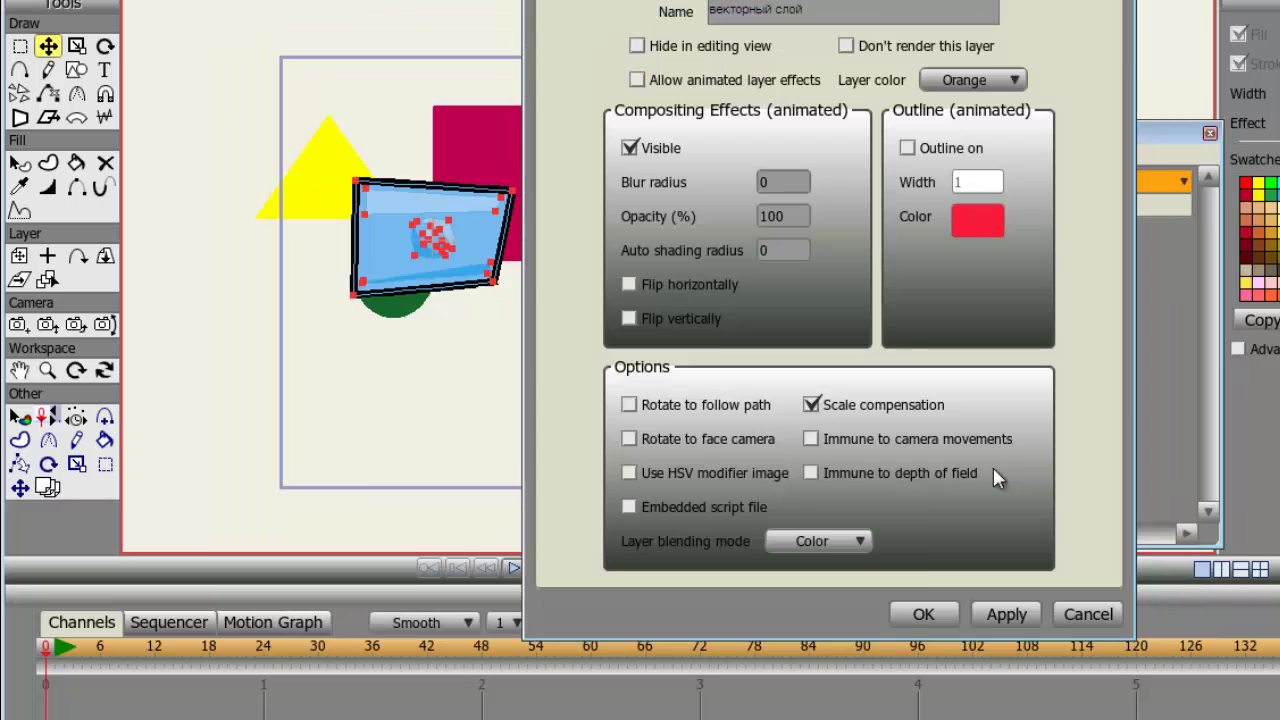
# Apply the Luminosity blending mode to векторный слой, check it in a preview render, and close the layer settings
pyautogui.click(814, 540)
pyautogui.click(861, 626)
pyautogui.click(1028, 617)
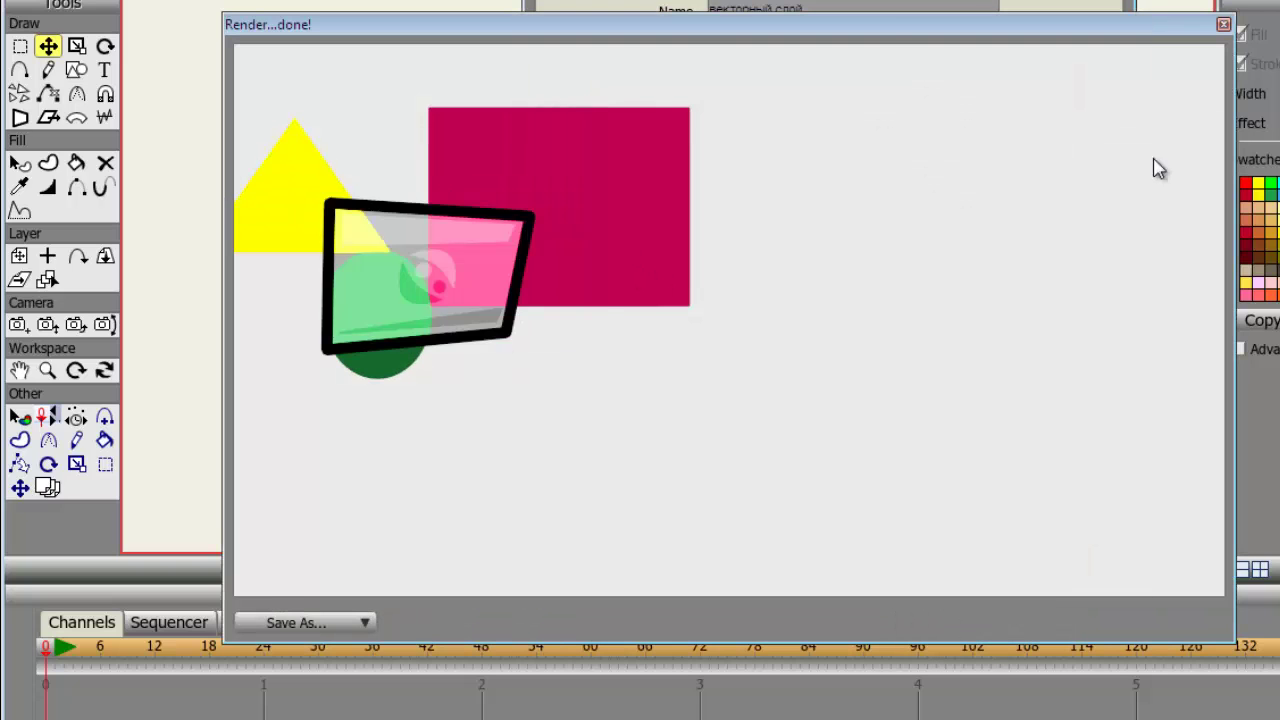
pyautogui.click(1220, 24)
pyautogui.click(818, 540)
pyautogui.click(1078, 616)
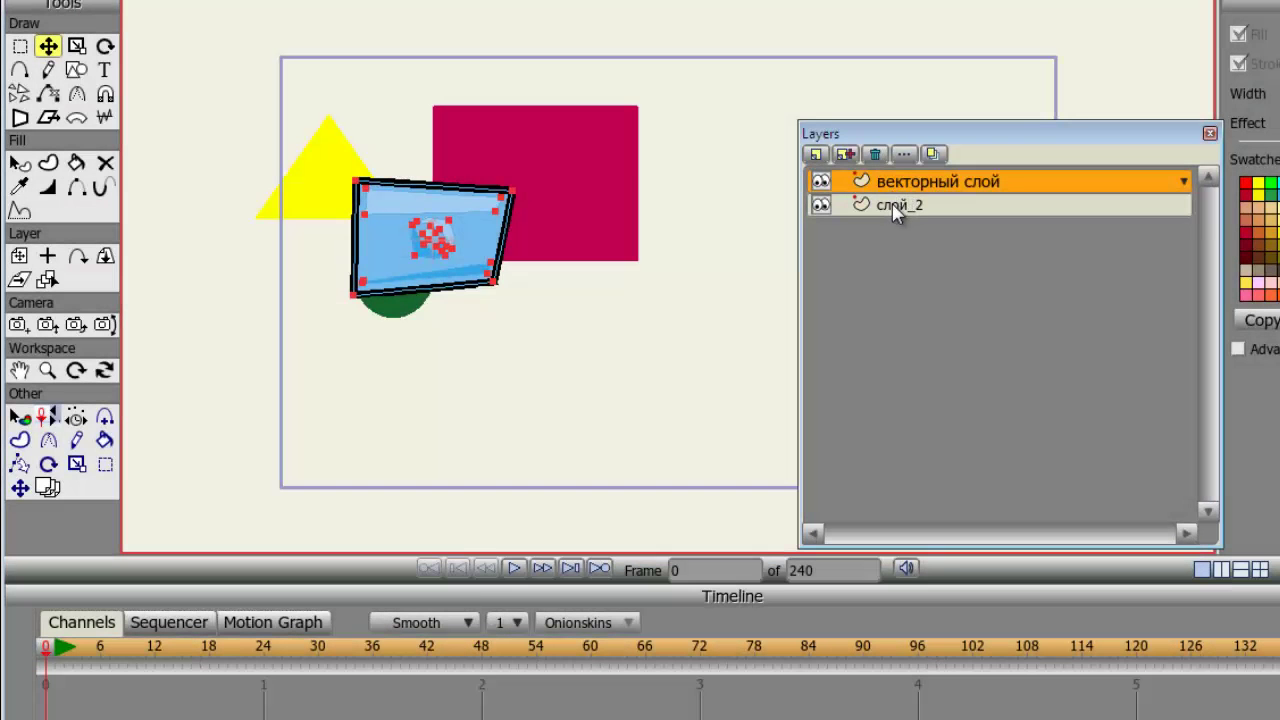
# Delete слой_2 with its coloured triangle, rectangle and circle
pyautogui.click(900, 206)
pyautogui.click(876, 156)
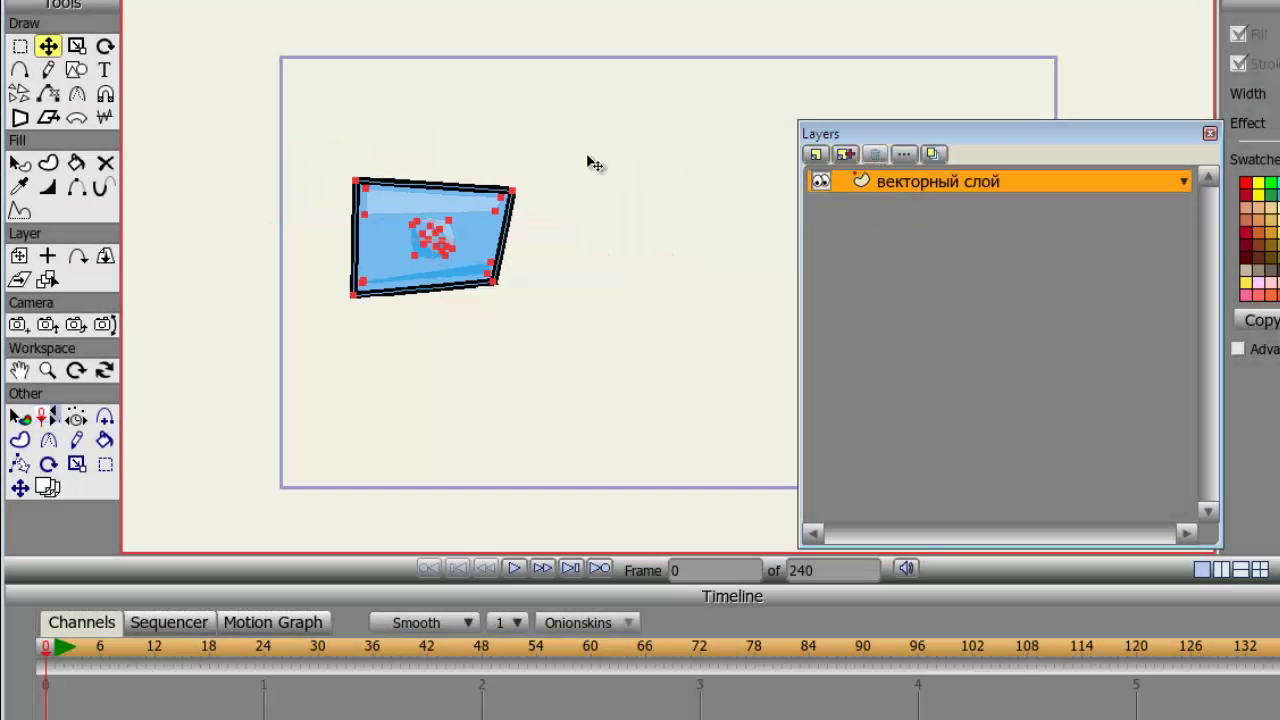
# Start a rectangular selection with Select Points from above the monitor drawing on векторный слой
pyautogui.click(20, 46)
pyautogui.moveTo(226, 49); pyautogui.dragTo(676, 172)
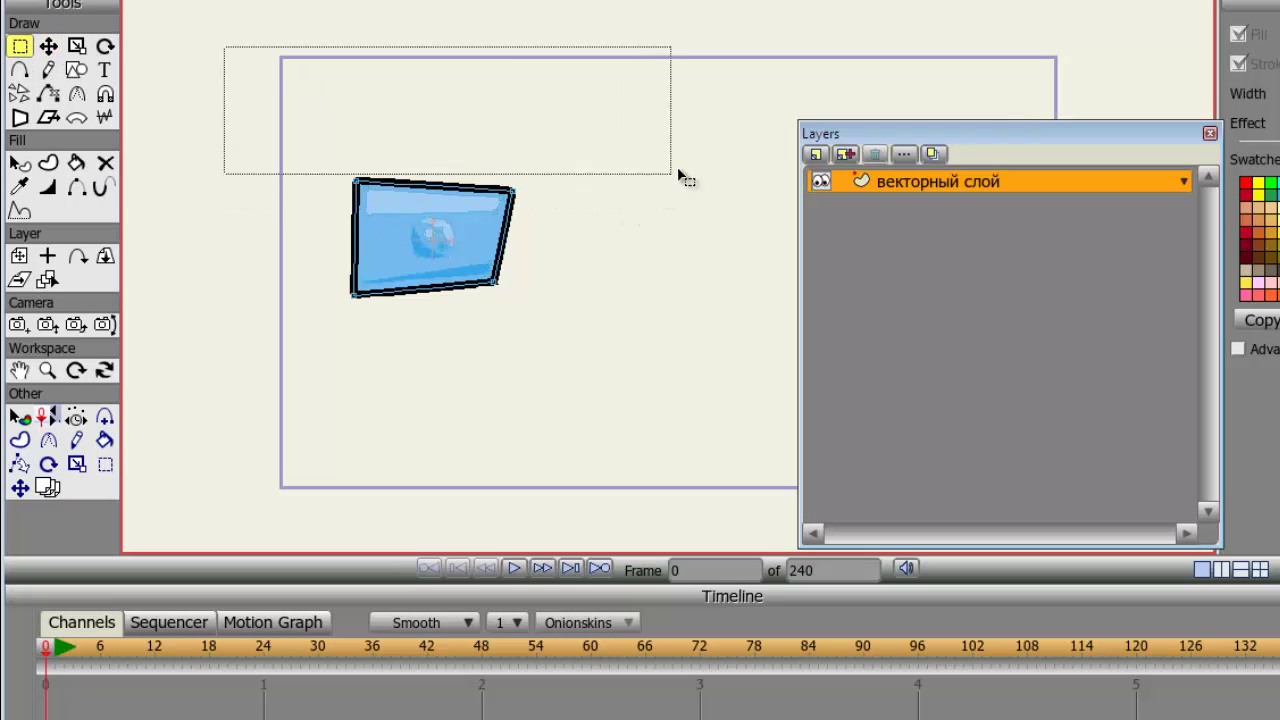